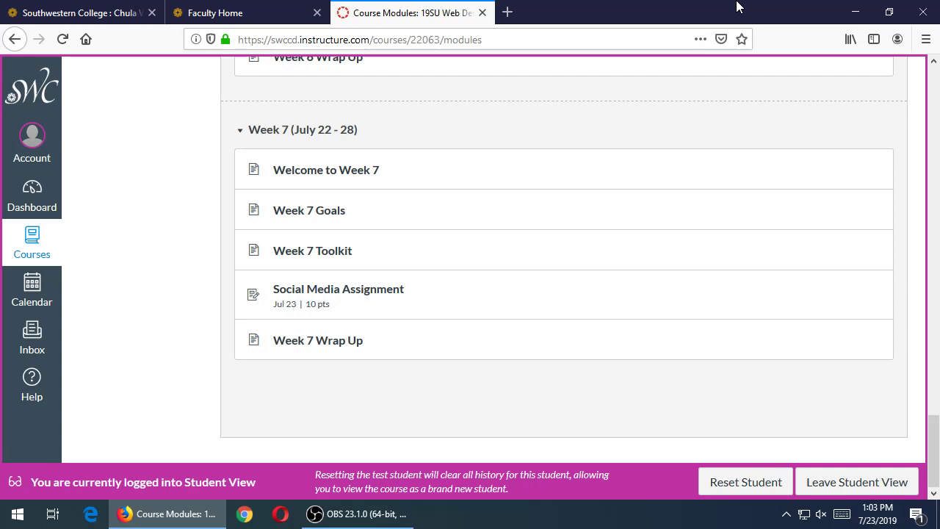
# - Open the 'Welcome to Week 7' module item in a new tab
pyautogui.middleClick(358, 176)
pyautogui.click(573, 12)
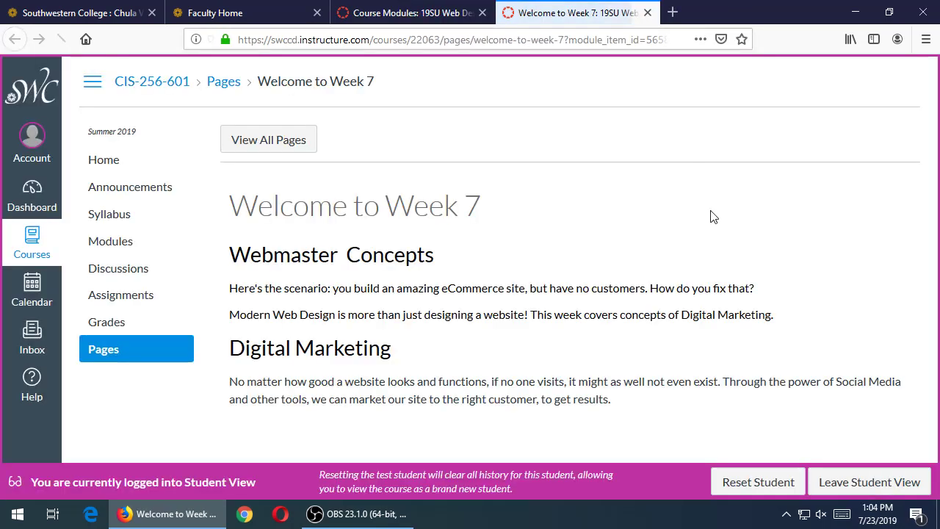
pyautogui.scroll(-1, 711, 212)
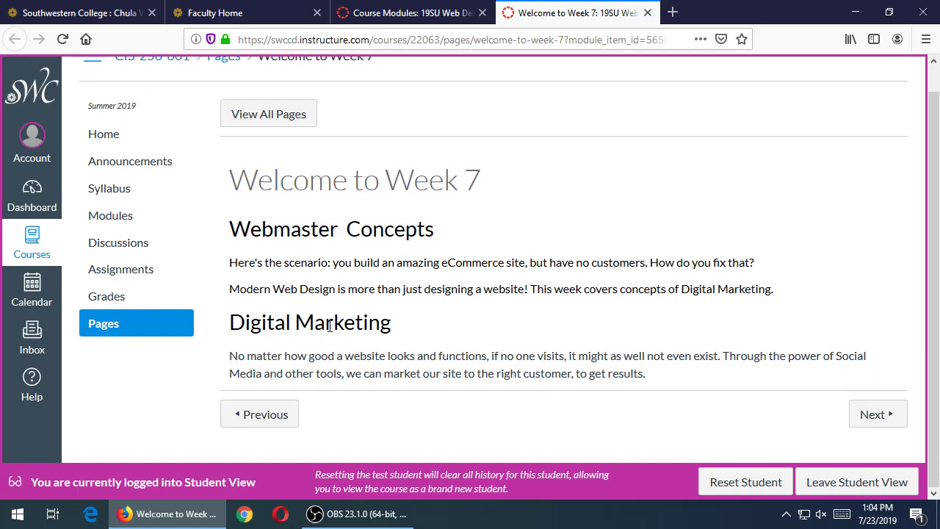
pyautogui.moveTo(262, 326); pyautogui.dragTo(382, 342)
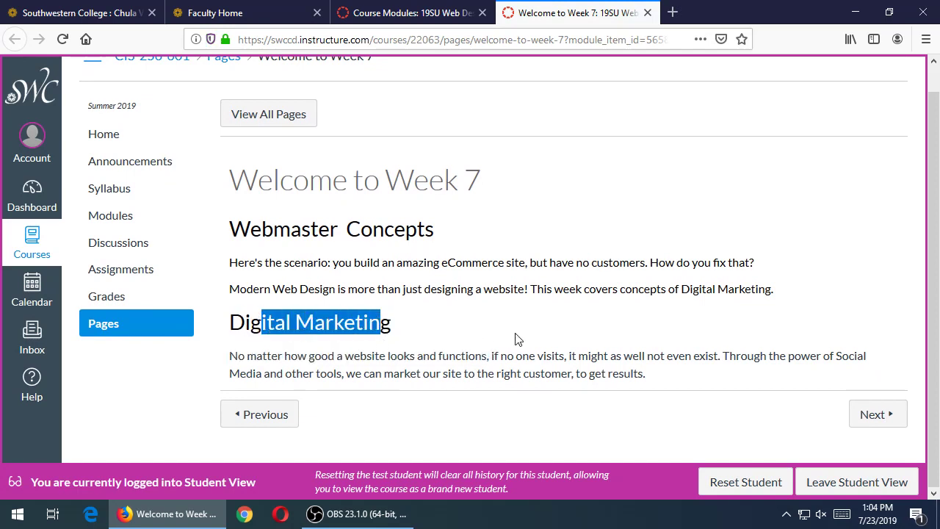
pyautogui.click(516, 339)
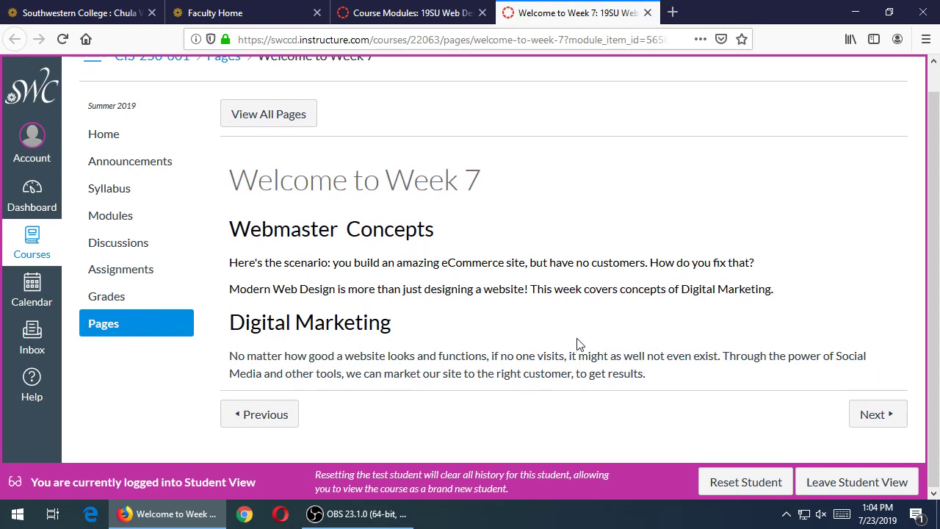
pyautogui.moveTo(623, 356); pyautogui.dragTo(229, 356)
pyautogui.click(808, 357)
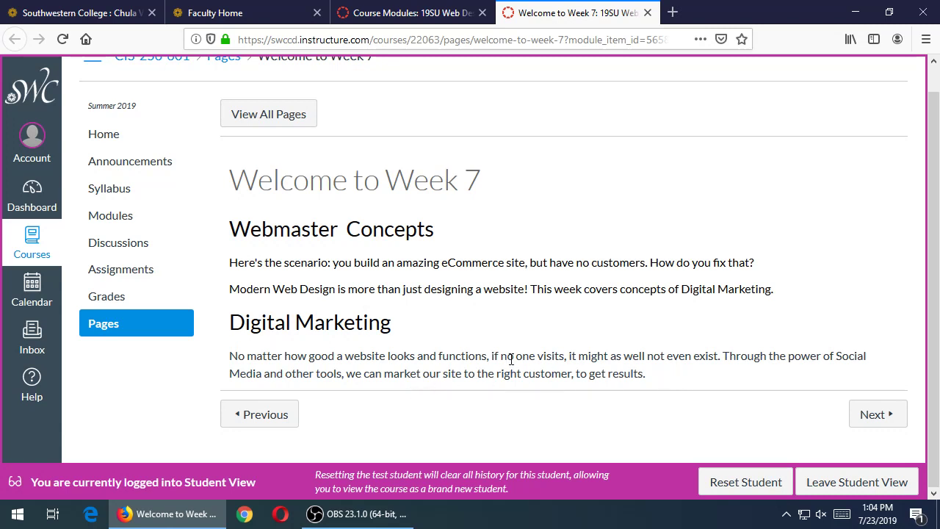
pyautogui.middleClick(587, 11)
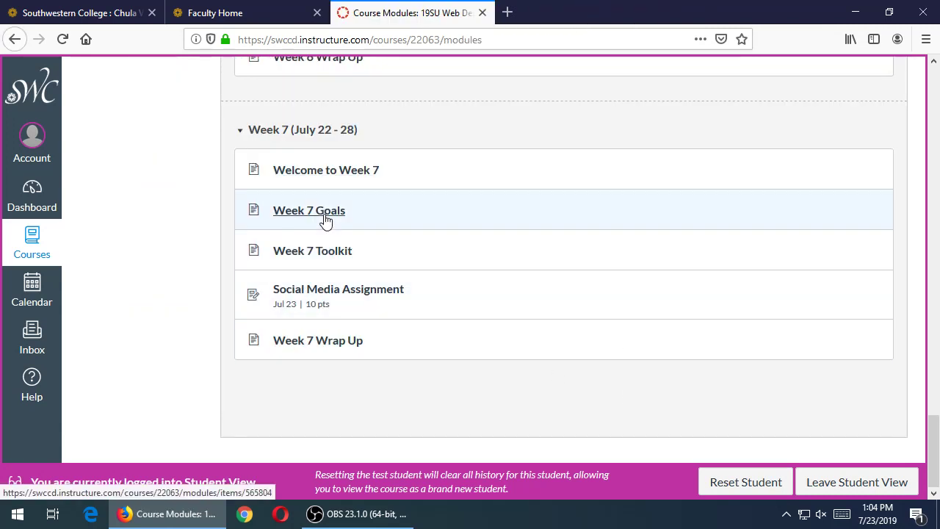
pyautogui.middleClick(342, 215)
# - Bring up the Week 7 Goals page and read down to its learning objectives mentioning Twitter
pyautogui.click(577, 13)
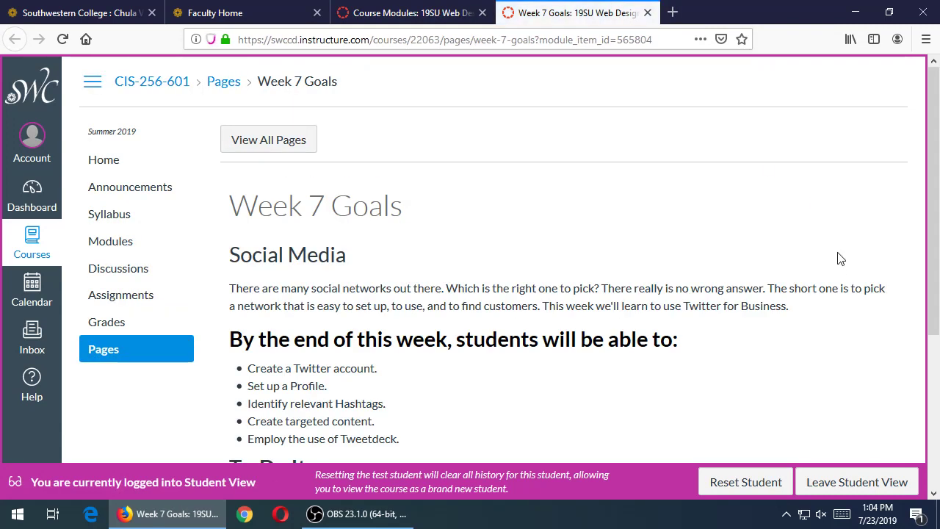
pyautogui.scroll(-1, 840, 263)
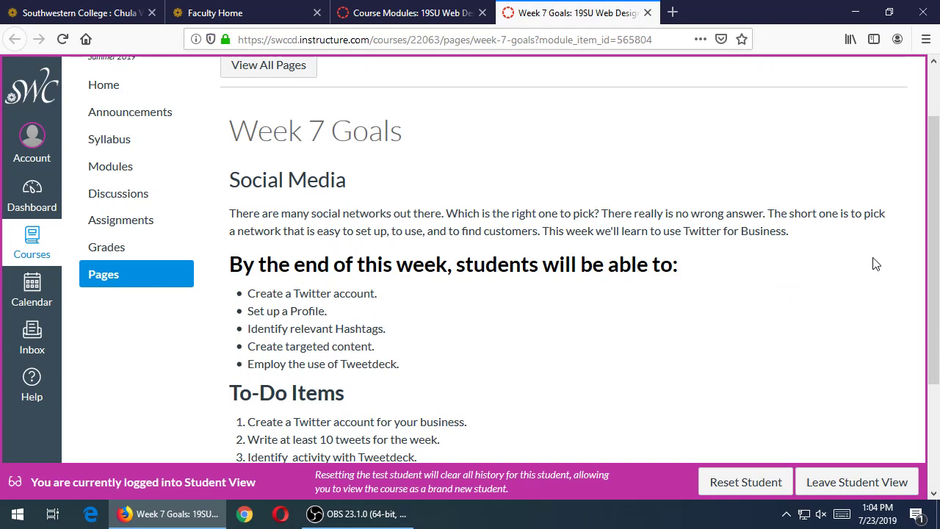
pyautogui.doubleClick(295, 292)
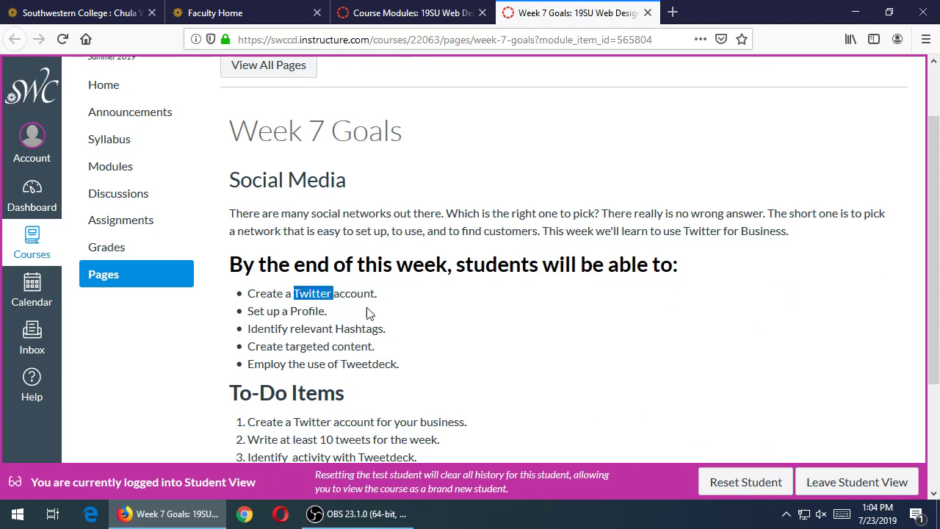
pyautogui.click(412, 309)
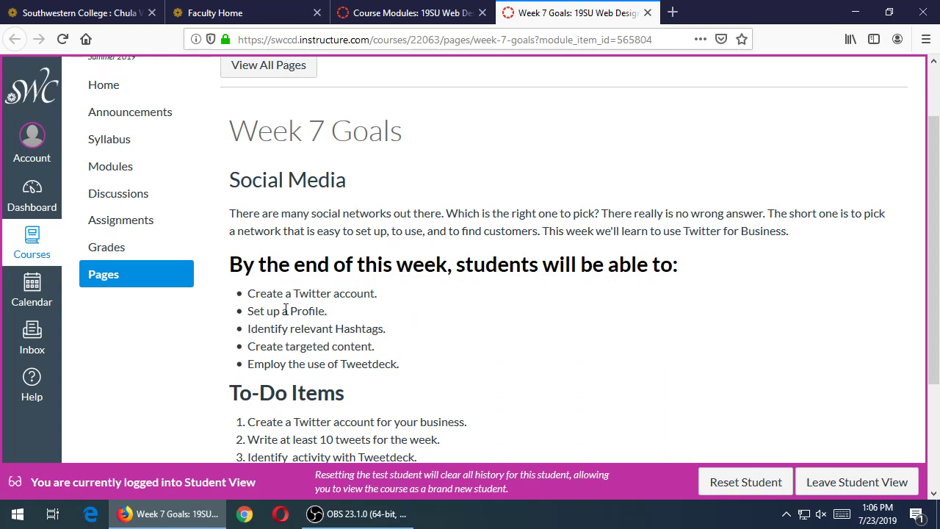
pyautogui.doubleClick(309, 312)
pyautogui.click(500, 358)
pyautogui.scroll(-2, 339, 350)
pyautogui.moveTo(280, 289); pyautogui.dragTo(428, 287)
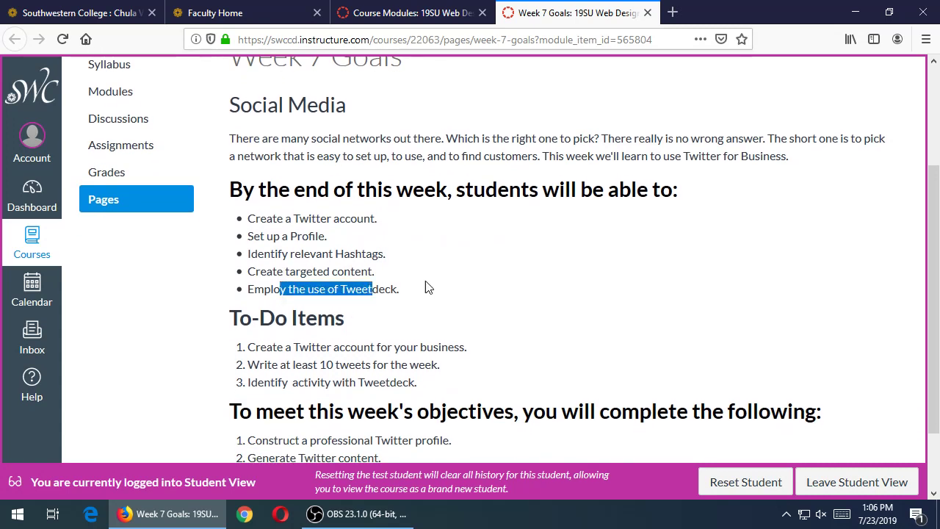
pyautogui.click(541, 316)
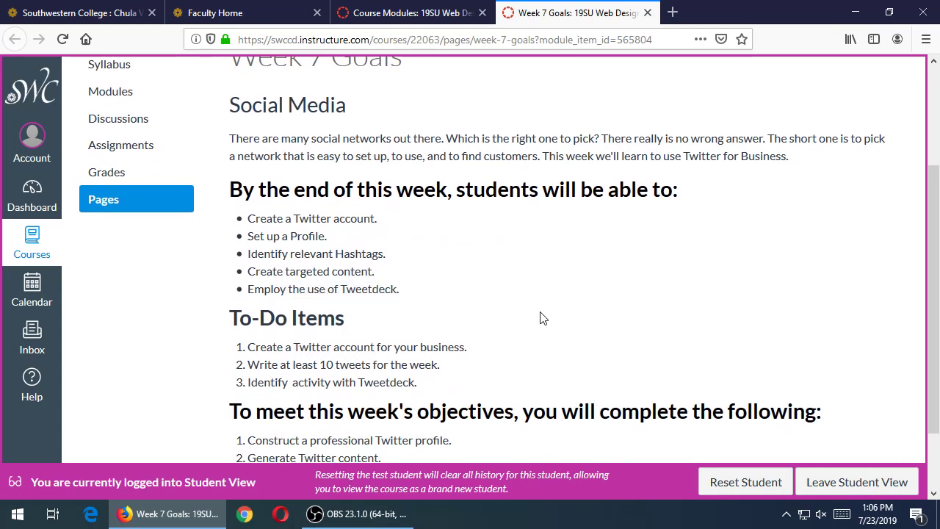
pyautogui.doubleClick(362, 289)
pyautogui.click(458, 330)
pyautogui.scroll(-2, 431, 339)
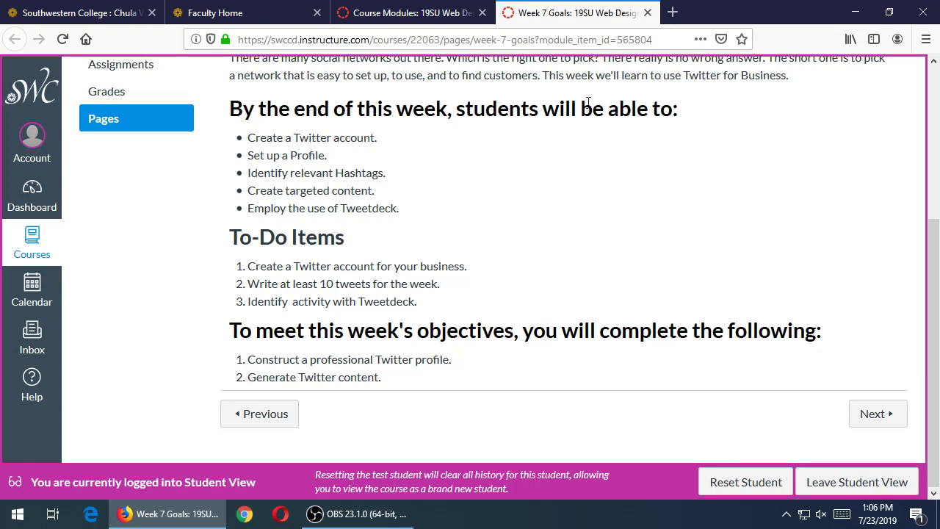
# - Close the Week 7 Goals tab and open the Social Media Assignment page in its own tab
pyautogui.middleClick(573, 22)
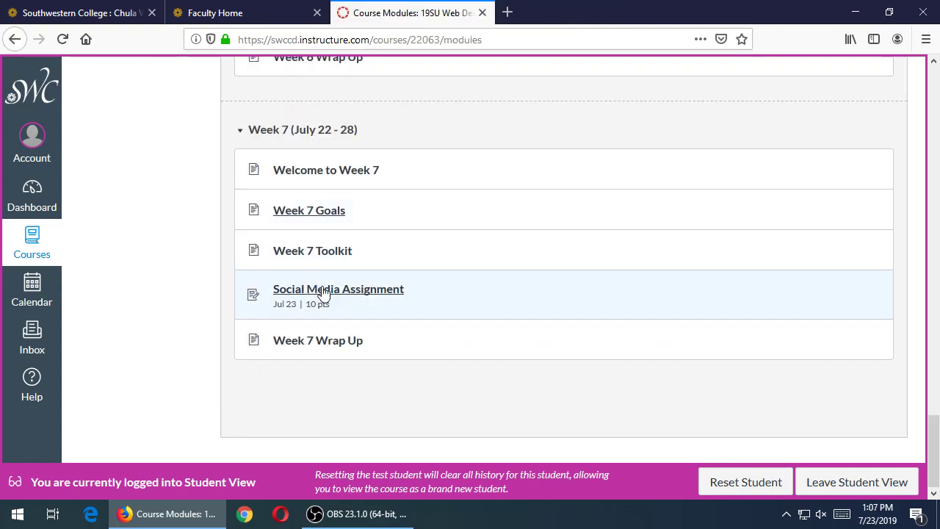
pyautogui.middleClick(324, 291)
pyautogui.click(555, 12)
pyautogui.scroll(-5, 588, 275)
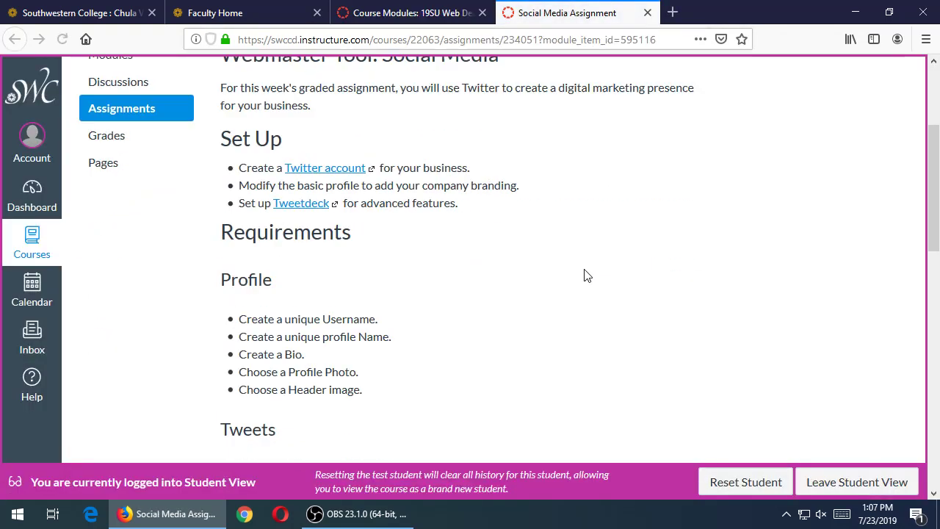
pyautogui.scroll(-4, 587, 276)
pyautogui.scroll(3, 585, 274)
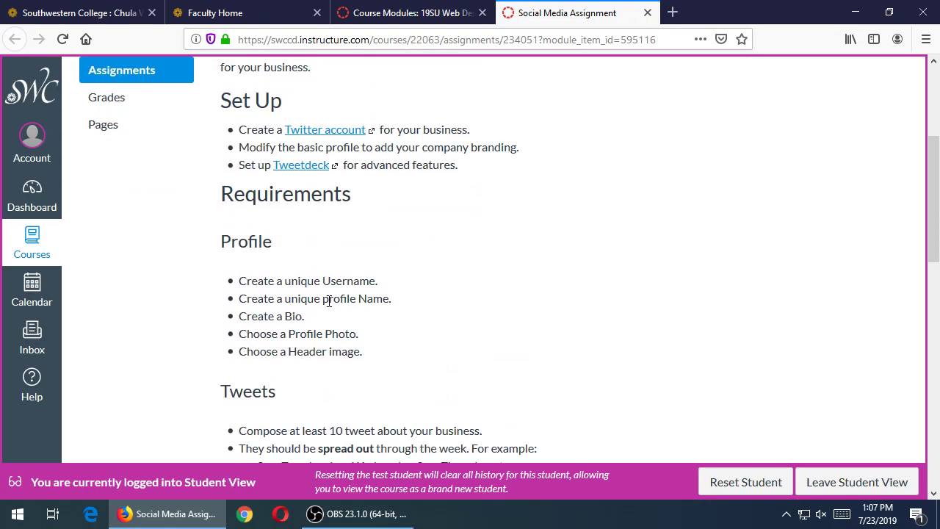
# - Review the unique Username requirement and the profile branding instruction in the assignment
pyautogui.moveTo(249, 281); pyautogui.dragTo(379, 282)
pyautogui.click(341, 282)
pyautogui.scroll(3, 445, 311)
pyautogui.scroll(-3, 445, 310)
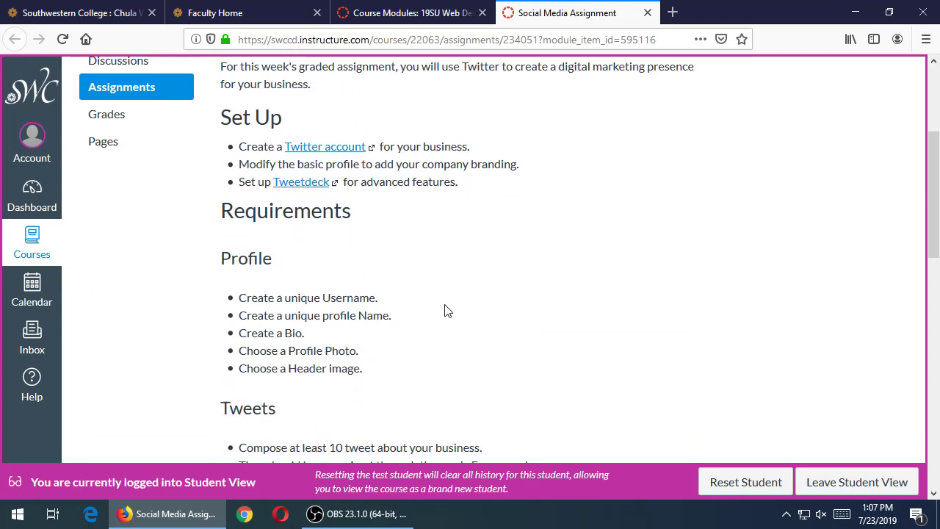
pyautogui.scroll(-1, 445, 310)
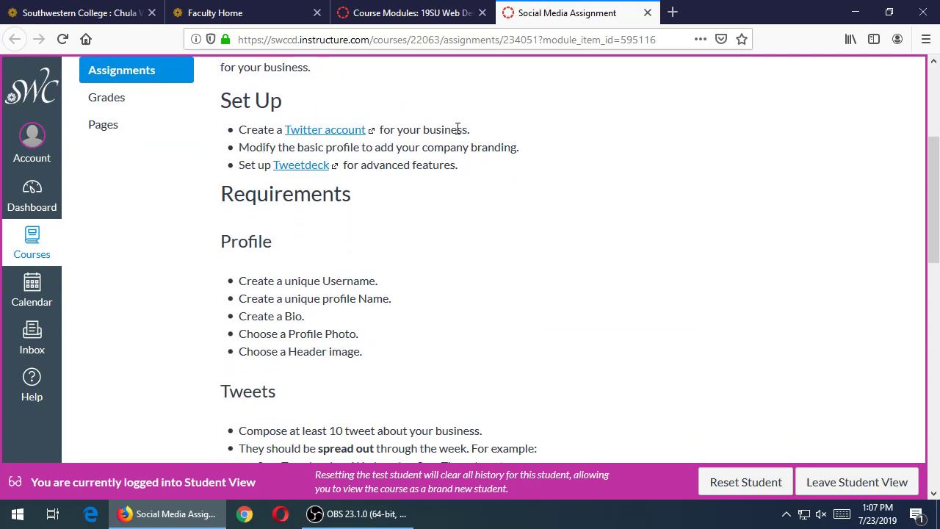
pyautogui.moveTo(255, 147); pyautogui.dragTo(446, 149)
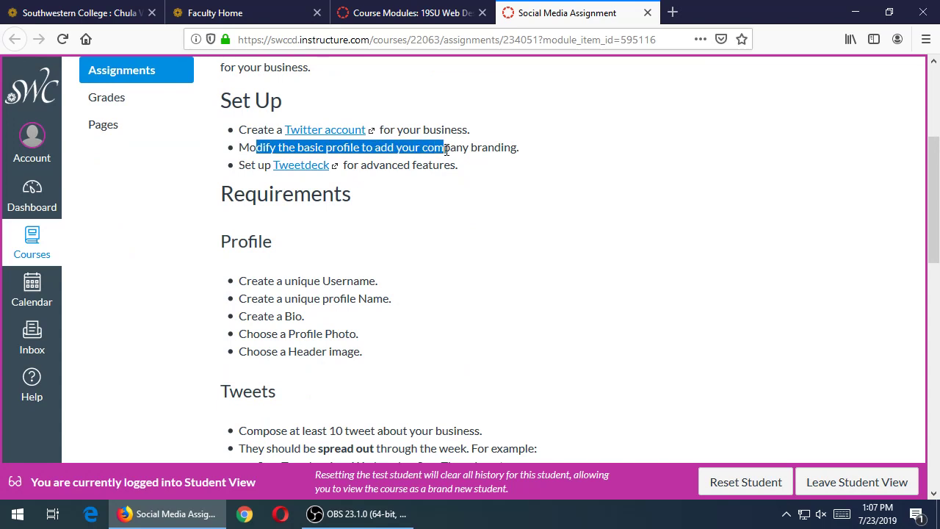
pyautogui.click(501, 149)
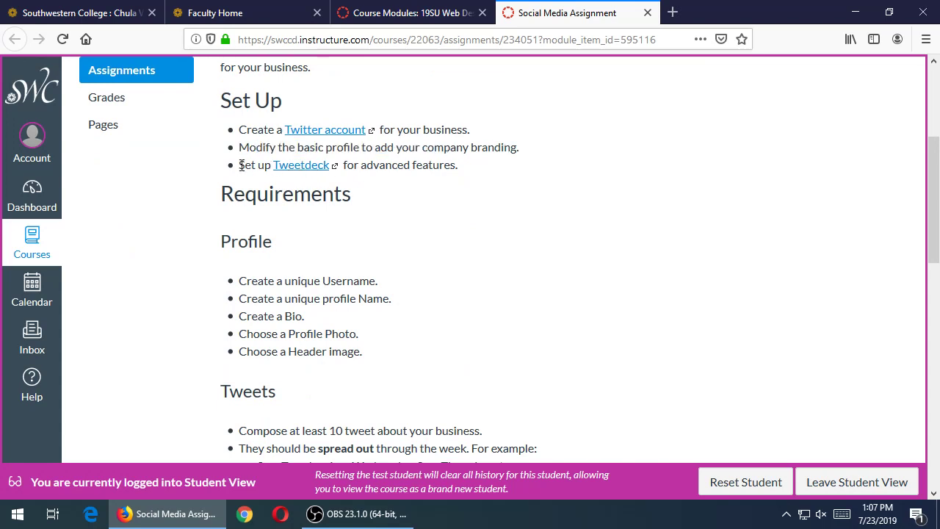
# - Read the Username and profile Name requirements further down the assignment
pyautogui.scroll(-1, 501, 235)
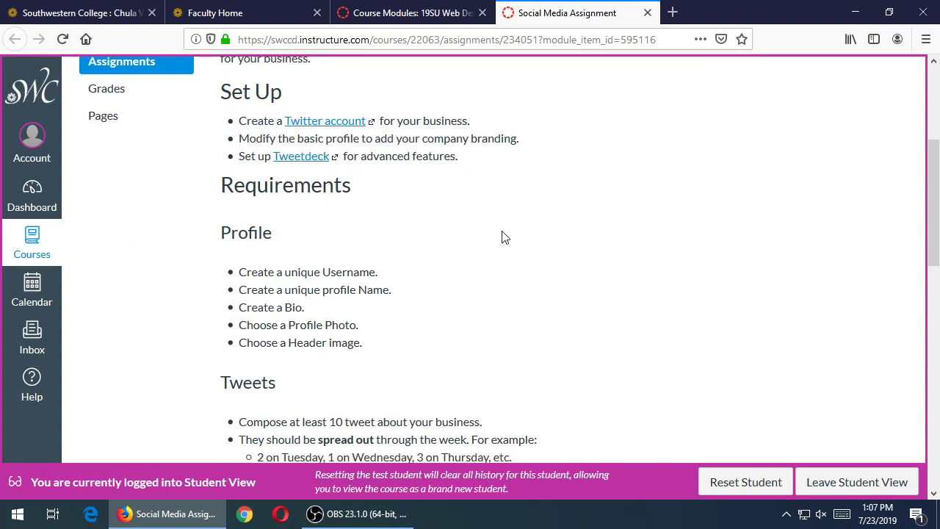
pyautogui.scroll(-1, 501, 235)
pyautogui.moveTo(297, 206); pyautogui.dragTo(315, 224)
pyautogui.click(426, 257)
pyautogui.scroll(-2, 455, 262)
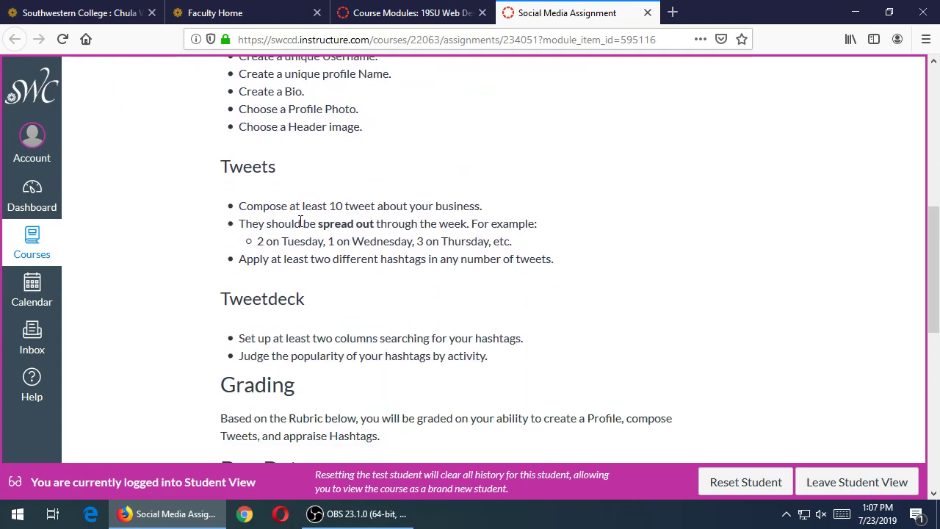
pyautogui.moveTo(297, 207); pyautogui.dragTo(389, 259)
pyautogui.click(484, 245)
pyautogui.moveTo(340, 261); pyautogui.dragTo(462, 259)
pyautogui.click(492, 262)
pyautogui.scroll(-2, 317, 271)
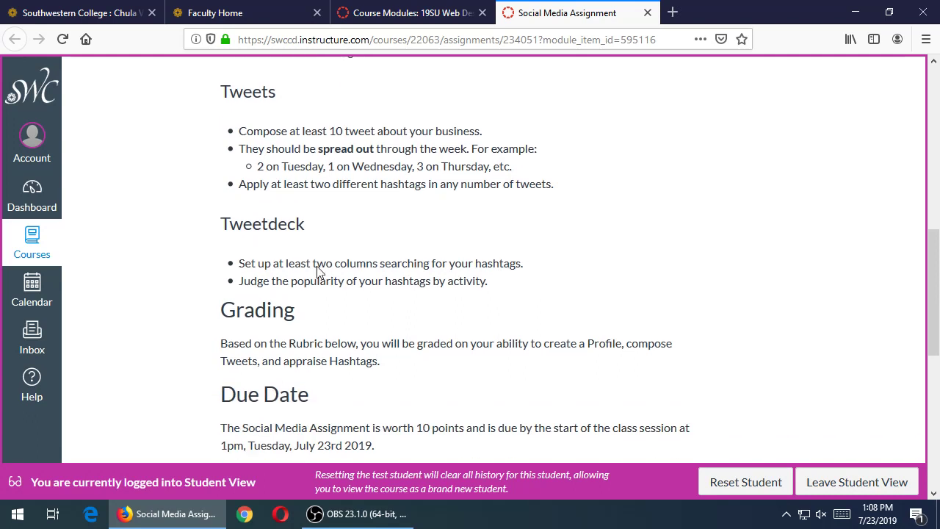
pyautogui.doubleClick(270, 224)
pyautogui.click(365, 273)
pyautogui.doubleClick(422, 281)
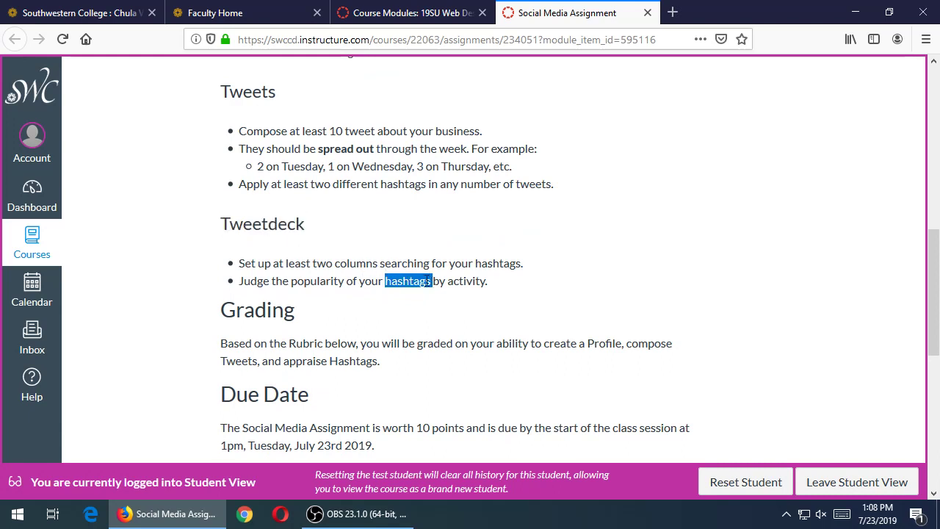
pyautogui.click(363, 276)
pyautogui.doubleClick(357, 263)
pyautogui.click(613, 280)
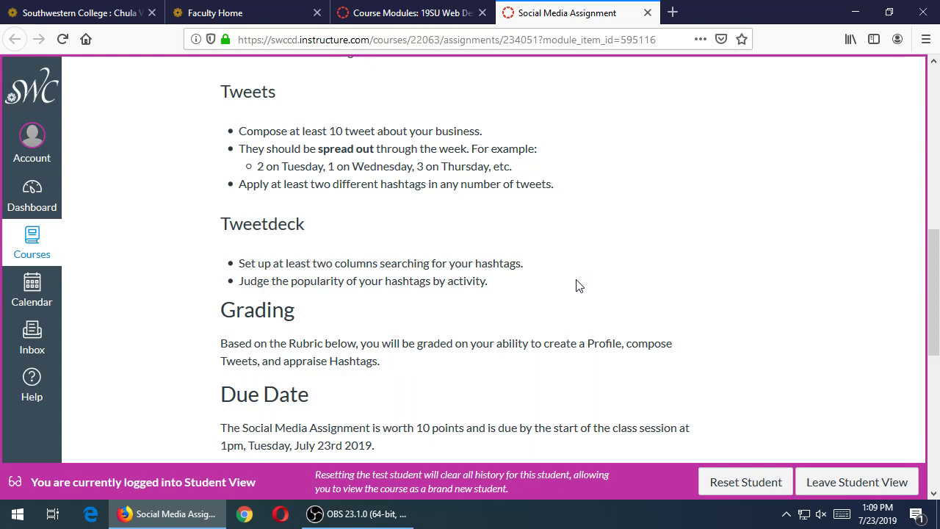
# - Scroll through the Social Media Assignment rubric, then close its tab to return to Course Modules
pyautogui.scroll(-3, 474, 279)
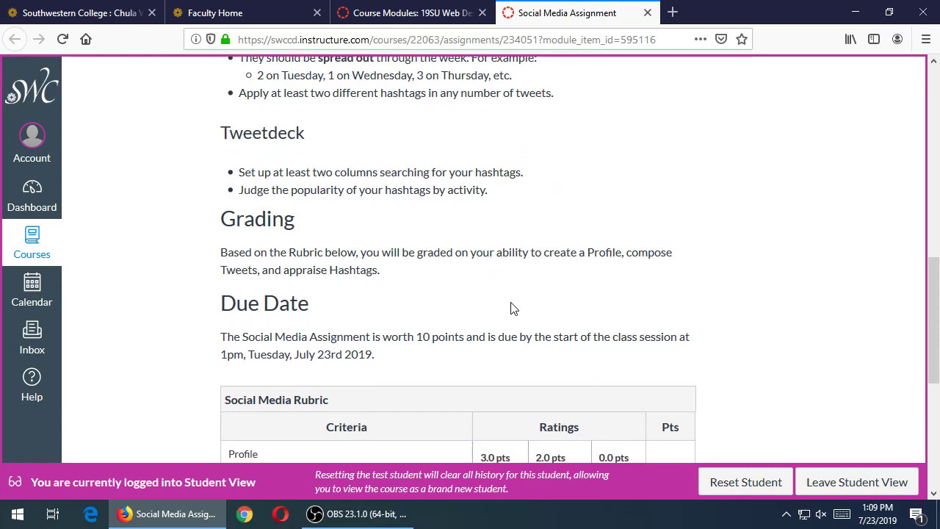
pyautogui.scroll(-2, 512, 308)
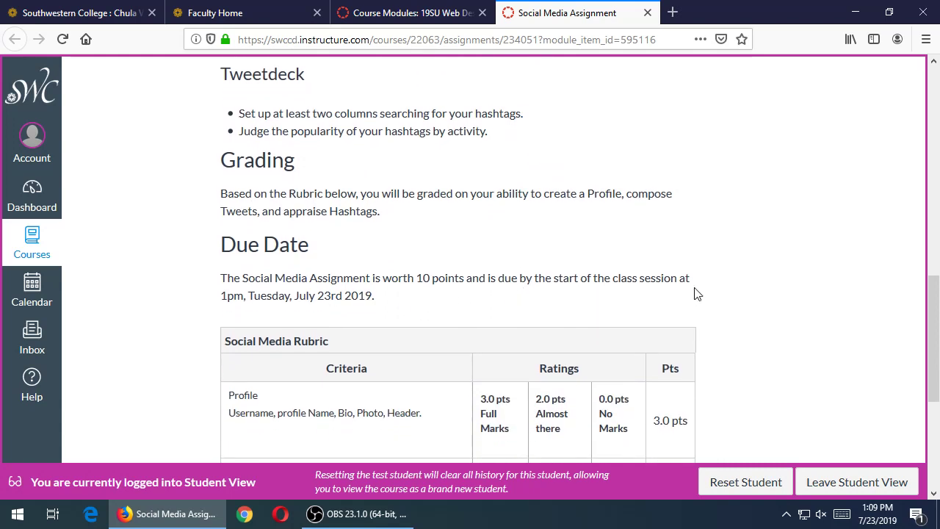
pyautogui.scroll(-5, 837, 339)
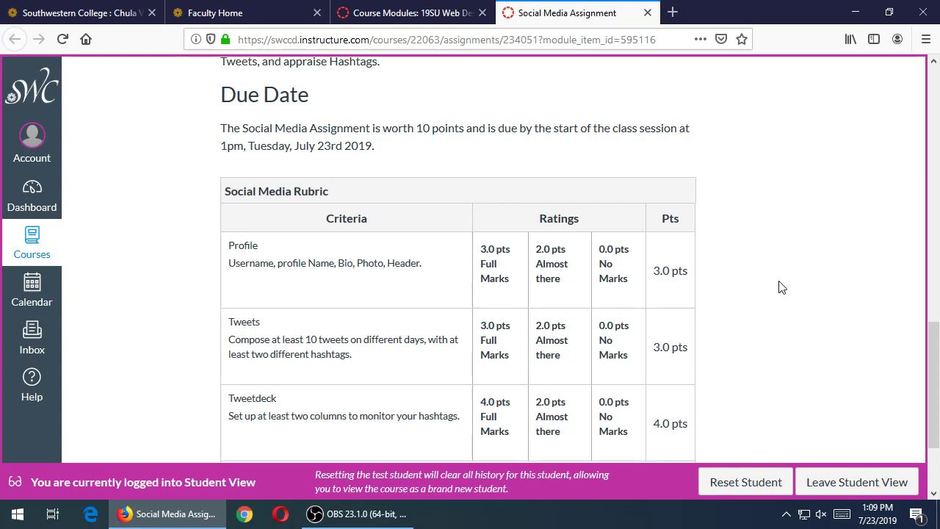
pyautogui.scroll(-2, 712, 287)
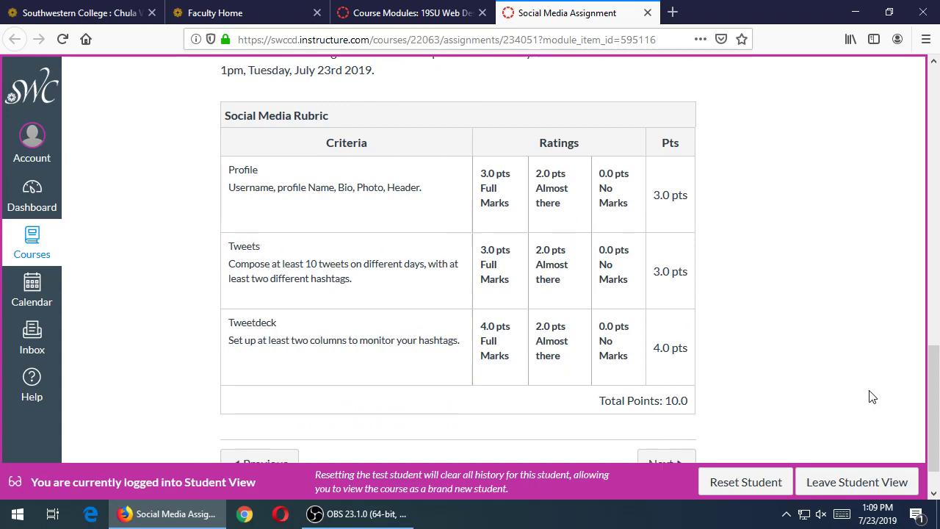
pyautogui.scroll(-1, 870, 394)
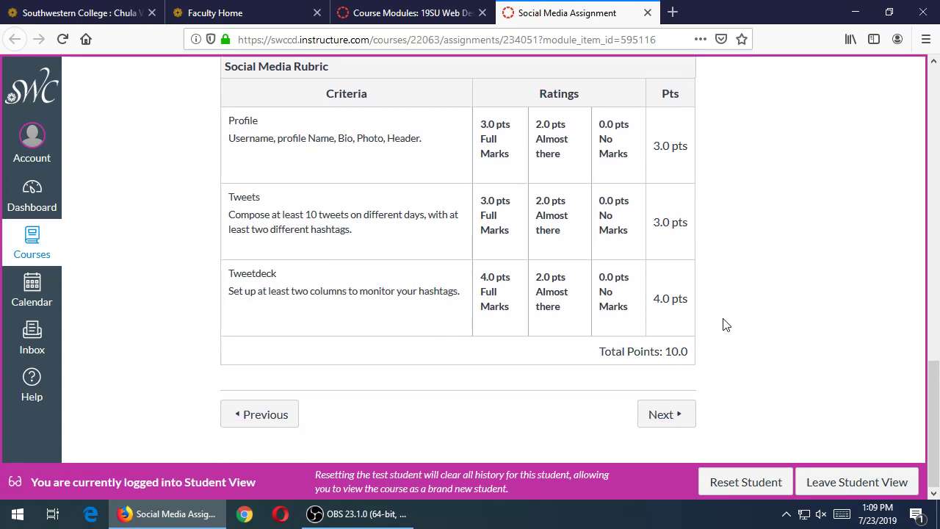
pyautogui.scroll(10, 727, 338)
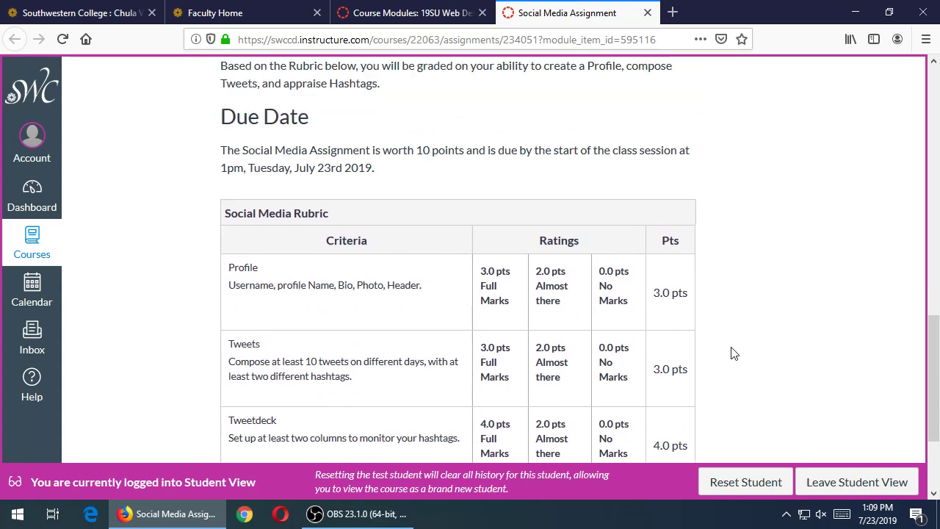
pyautogui.click(646, 12)
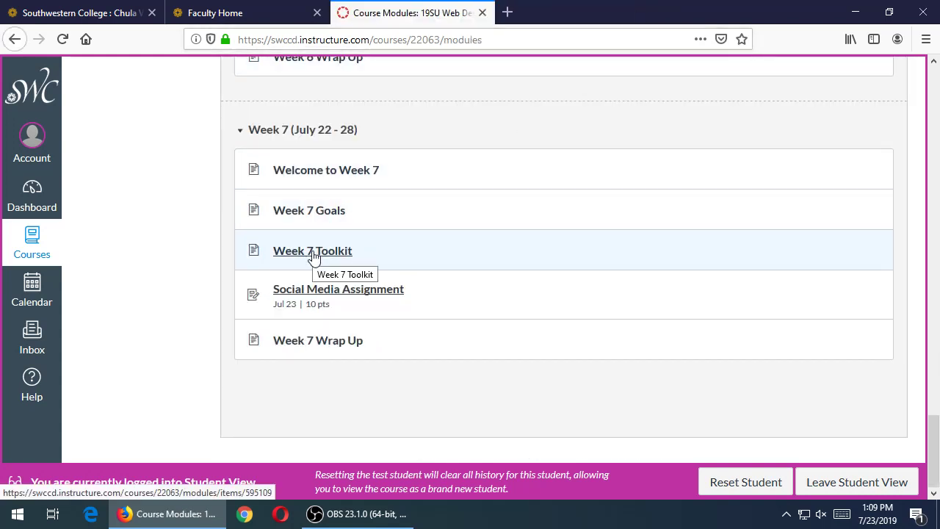
# - Open the Week 7 Toolkit and follow its 'Wikipedia has a list' link to the social networking sites list
pyautogui.click(312, 252)
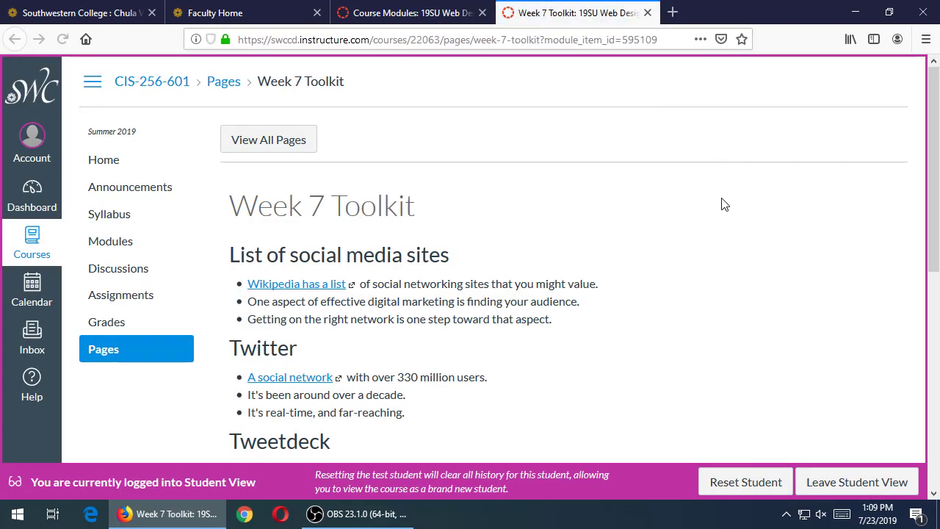
pyautogui.scroll(-3, 723, 204)
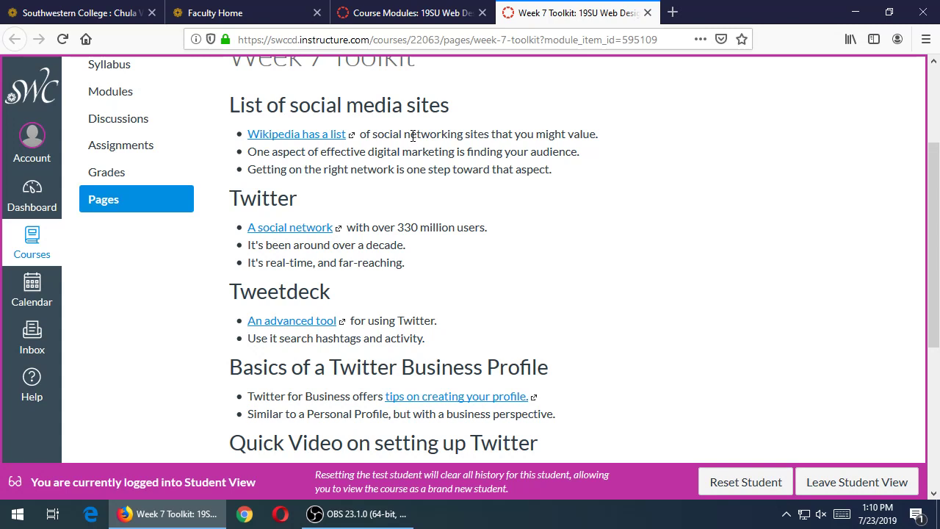
pyautogui.middleClick(303, 134)
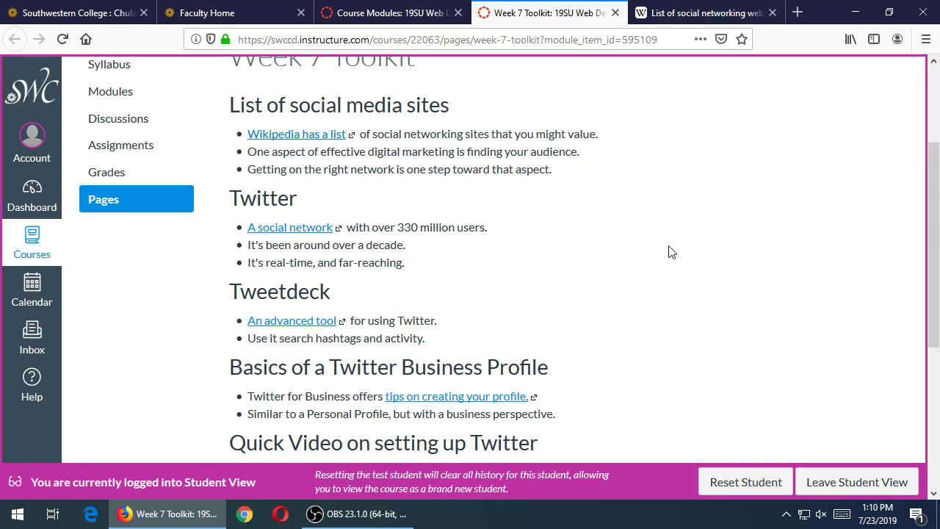
pyautogui.click(694, 13)
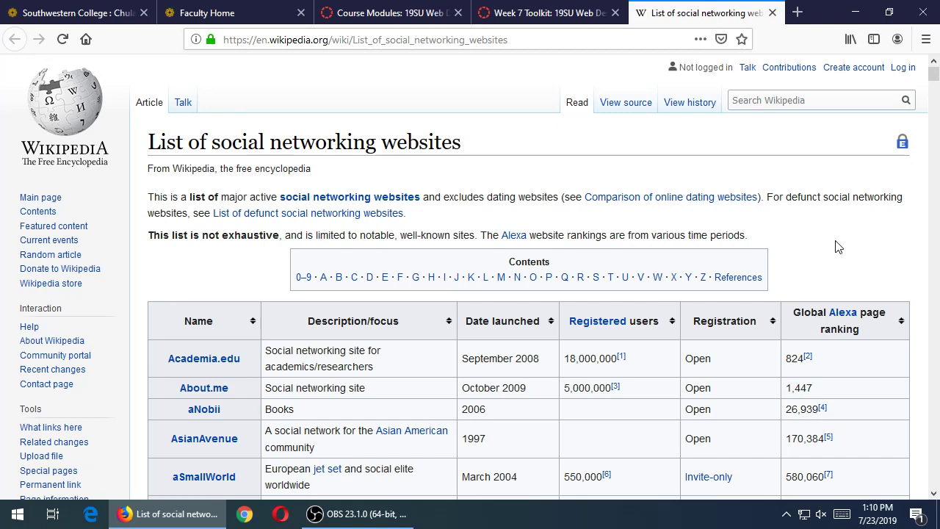
# - Skim the social networking sites article from bottom to top, then open the defunct sites list separately
pyautogui.press('End')
pyautogui.scroll(10, 345, 248)
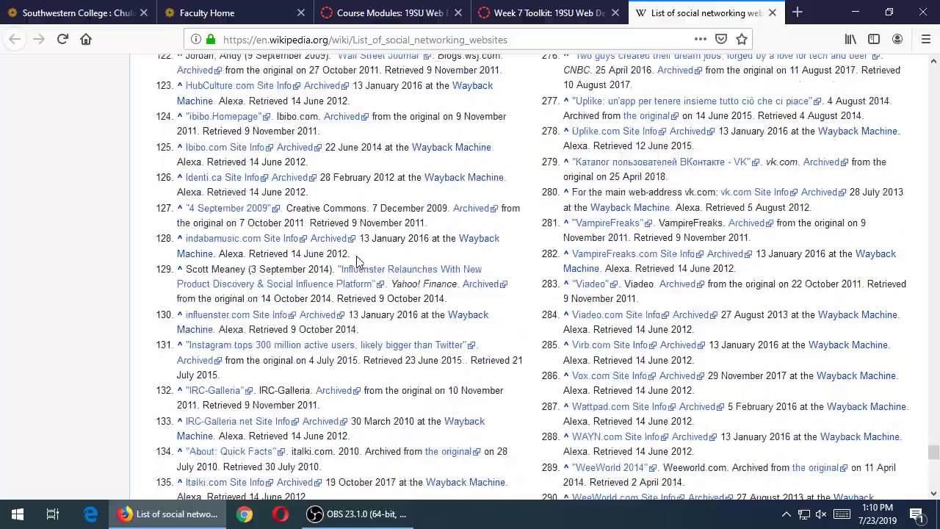
pyautogui.scroll(20, 357, 260)
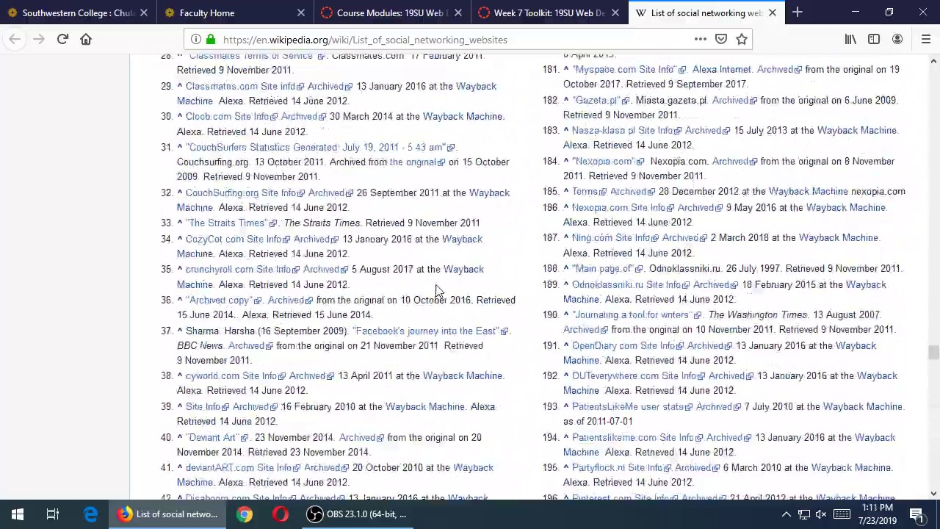
pyautogui.scroll(20, 441, 290)
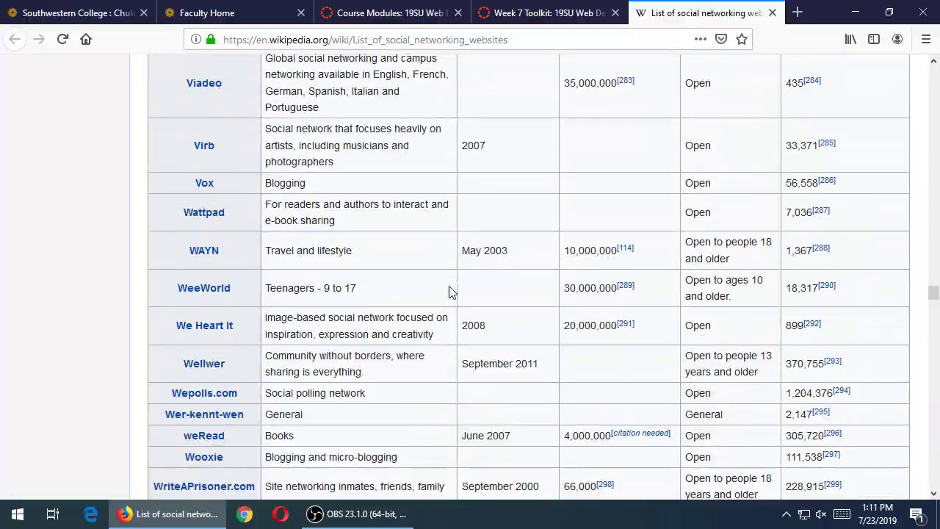
pyautogui.scroll(-8, 451, 292)
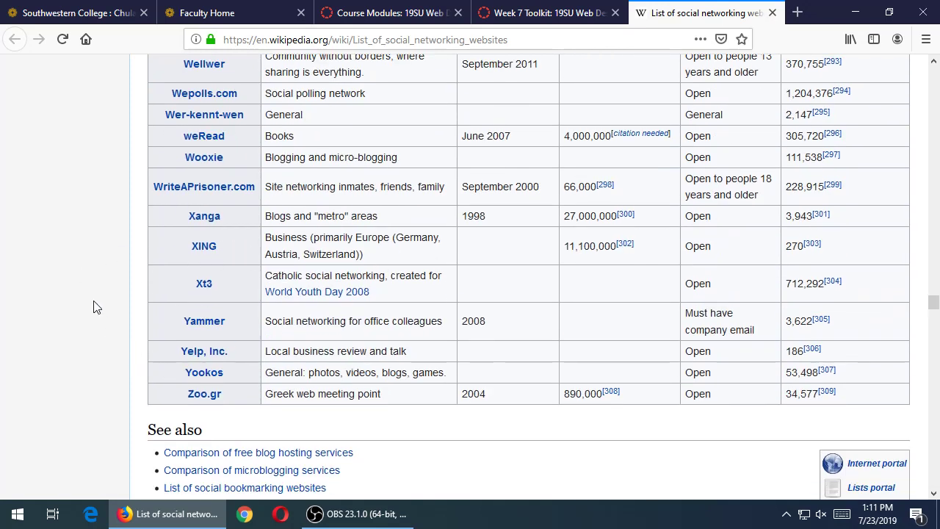
pyautogui.press('Home')
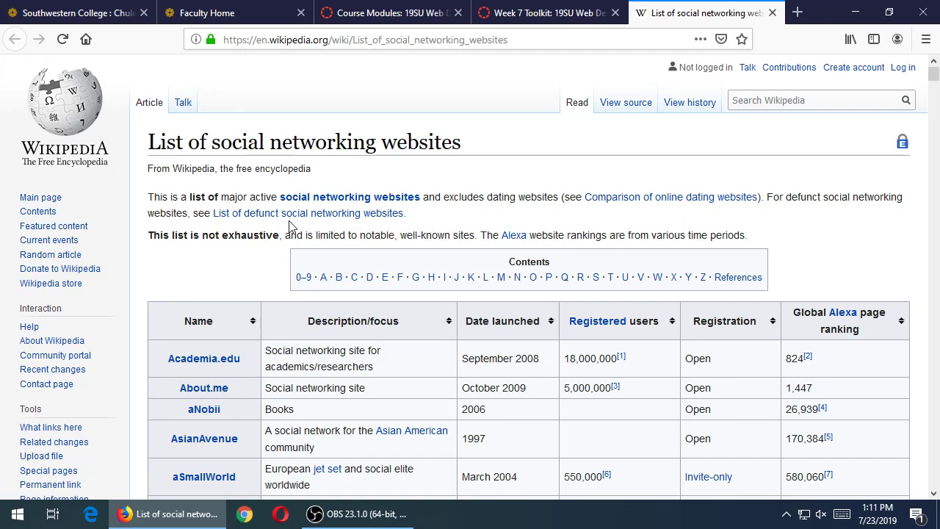
pyautogui.middleClick(307, 213)
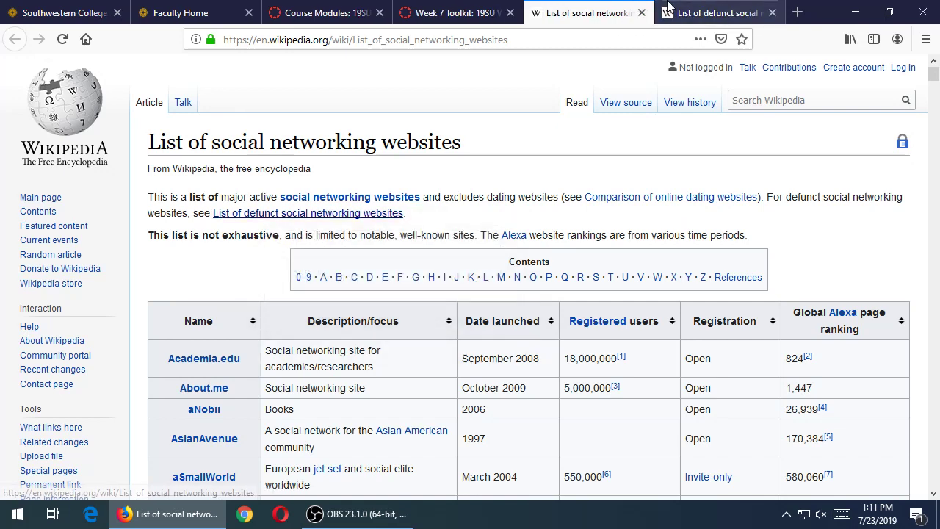
# - Page through the defunct social networking sites table, including closures like Yik Yak's May 5, 2017
pyautogui.click(703, 9)
pyautogui.press('pagedown')
pyautogui.press('pagedown')
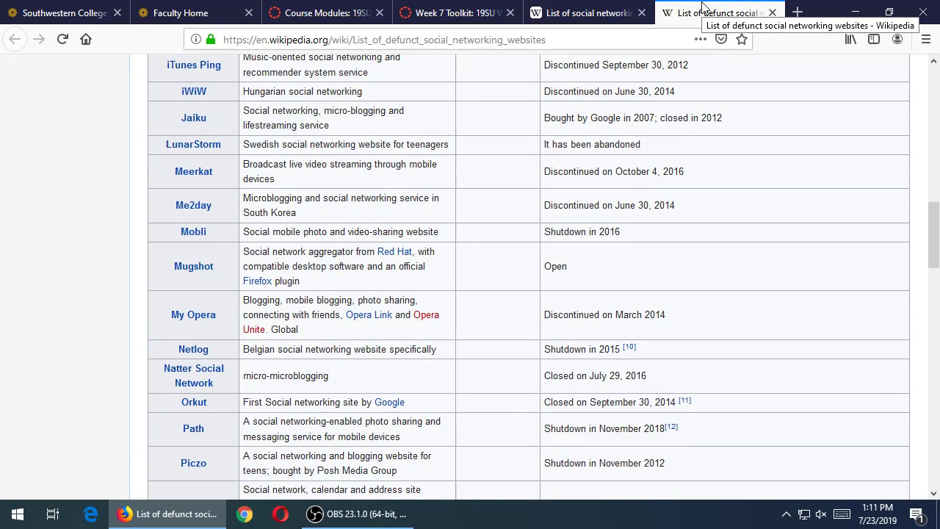
pyautogui.press('pagedown')
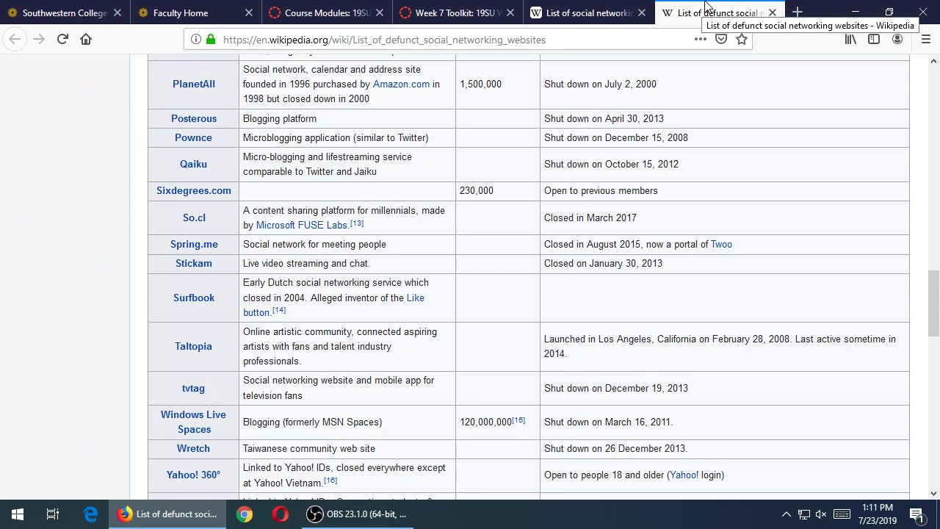
pyautogui.press('pagedown')
pyautogui.scroll(4, 221, 296)
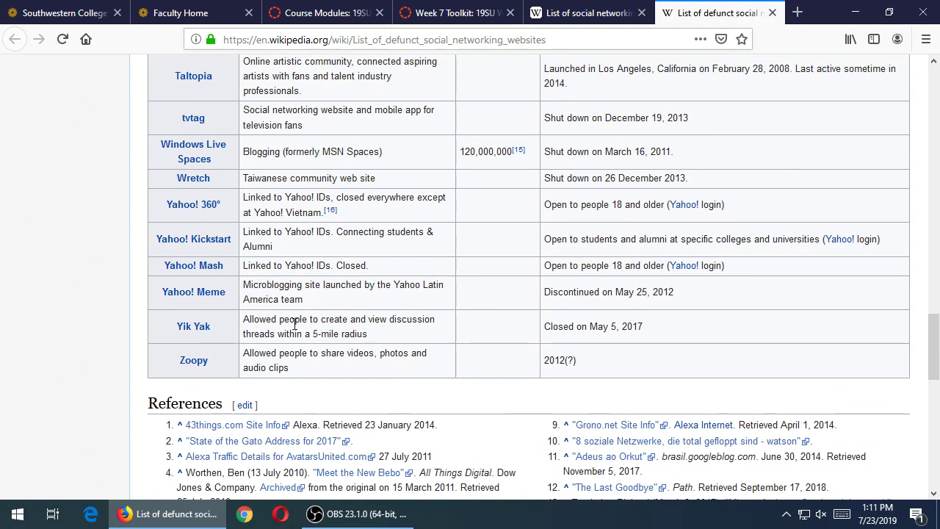
pyautogui.scroll(2, 297, 331)
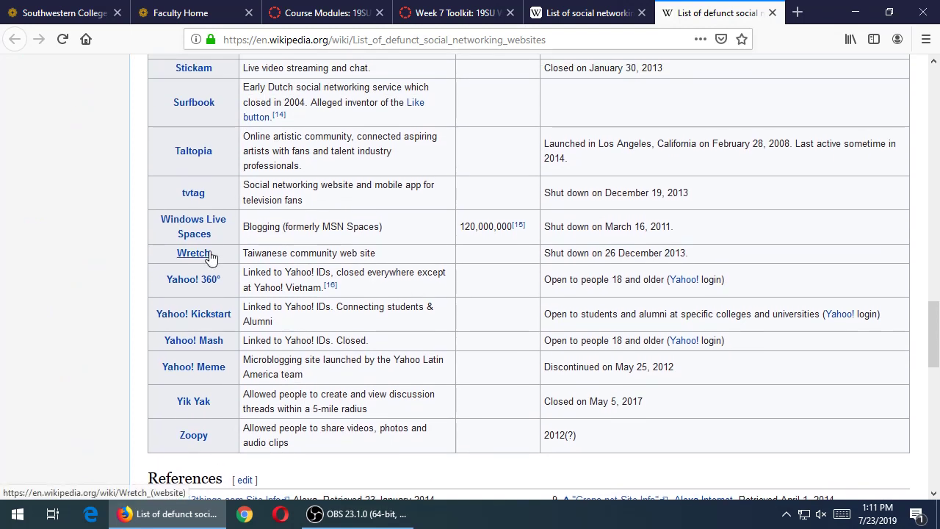
pyautogui.scroll(4, 224, 245)
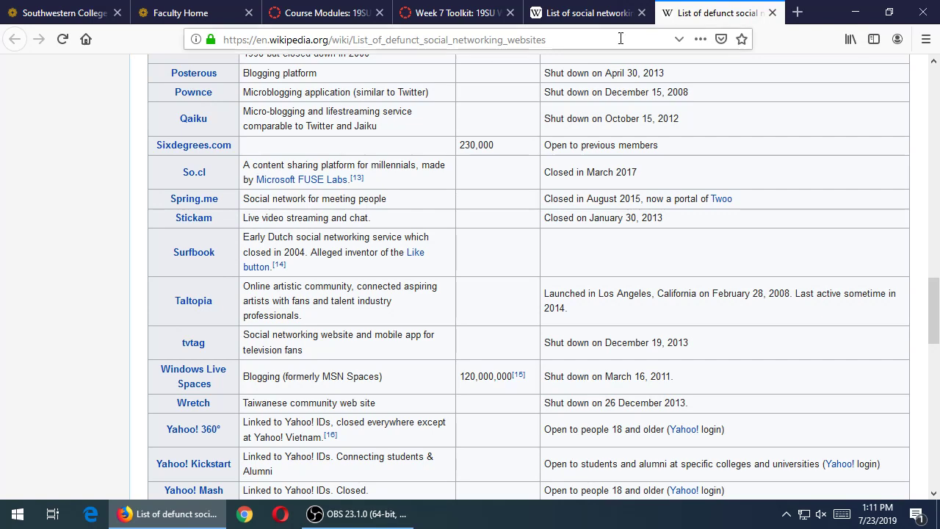
# - Close the defunct sites tab and scroll the main table to Facebook's 2.27×10⁹ registered users
pyautogui.middleClick(725, 20)
pyautogui.scroll(-20, 616, 248)
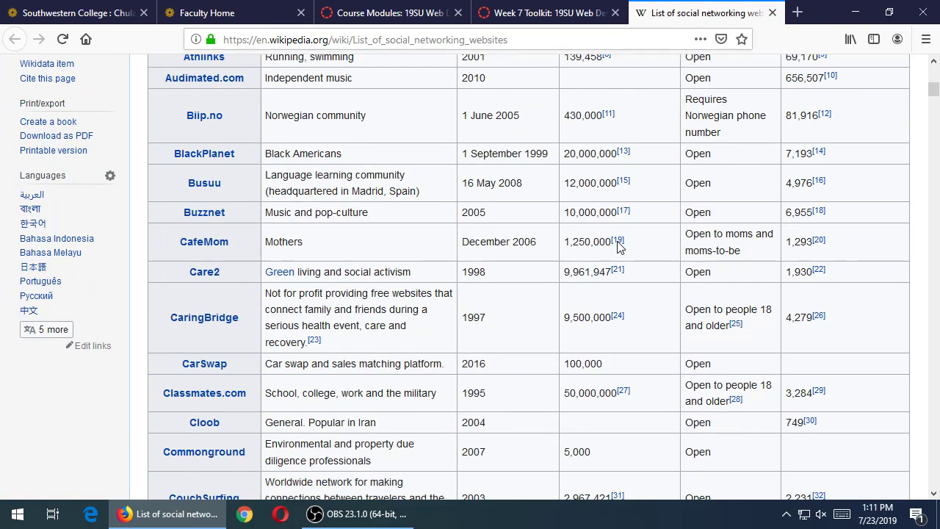
pyautogui.scroll(-5, 624, 249)
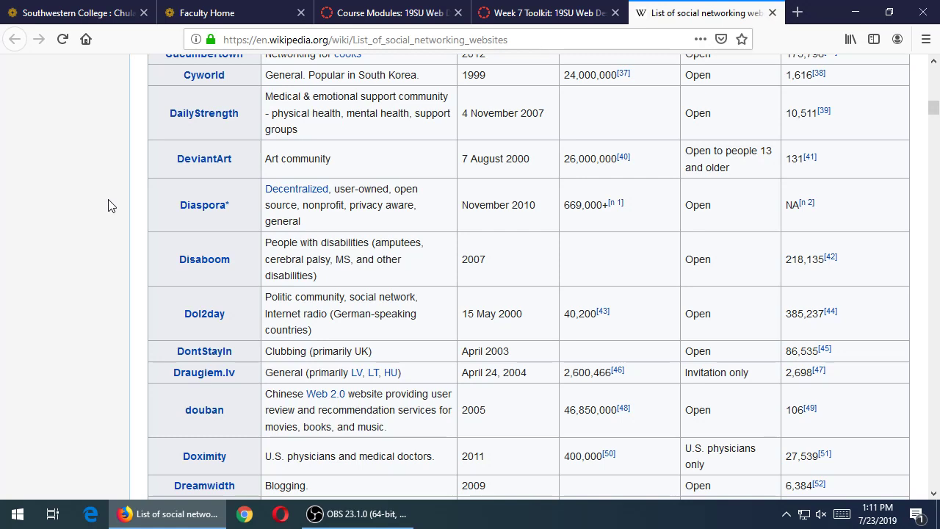
pyautogui.scroll(-4, 110, 200)
pyautogui.scroll(-12, 112, 199)
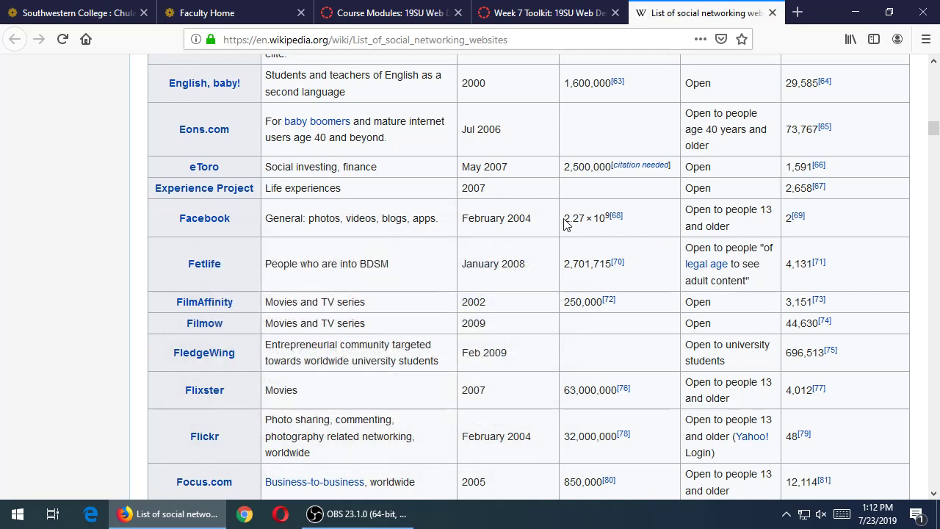
pyautogui.moveTo(565, 218); pyautogui.dragTo(609, 220)
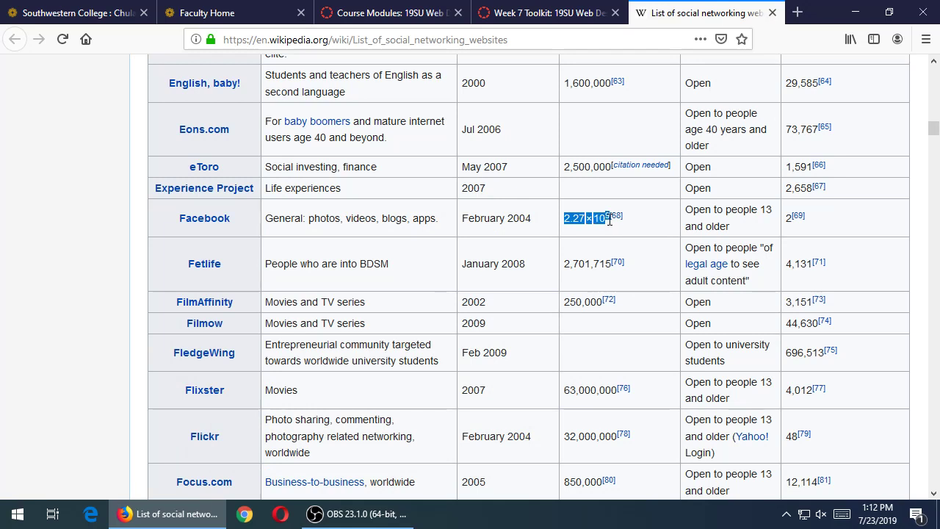
pyautogui.click(579, 269)
pyautogui.scroll(-2, 601, 348)
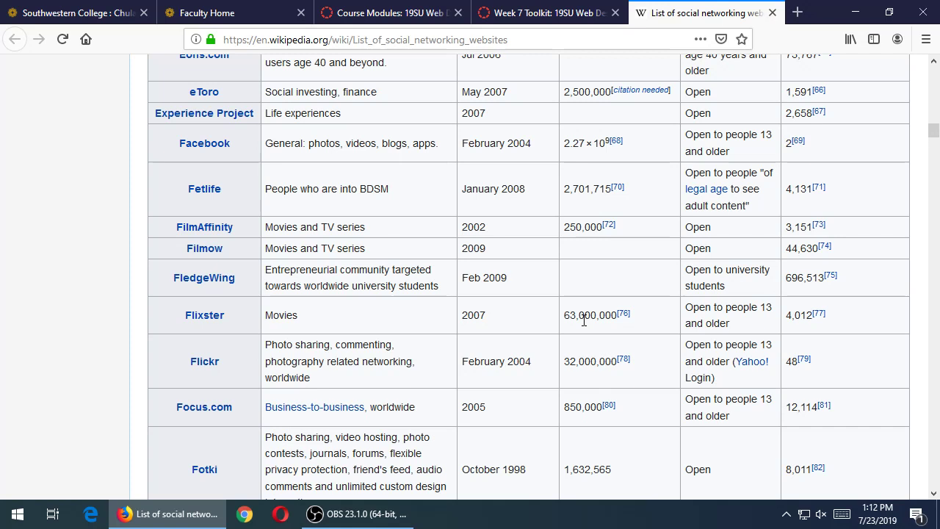
pyautogui.moveTo(376, 406)
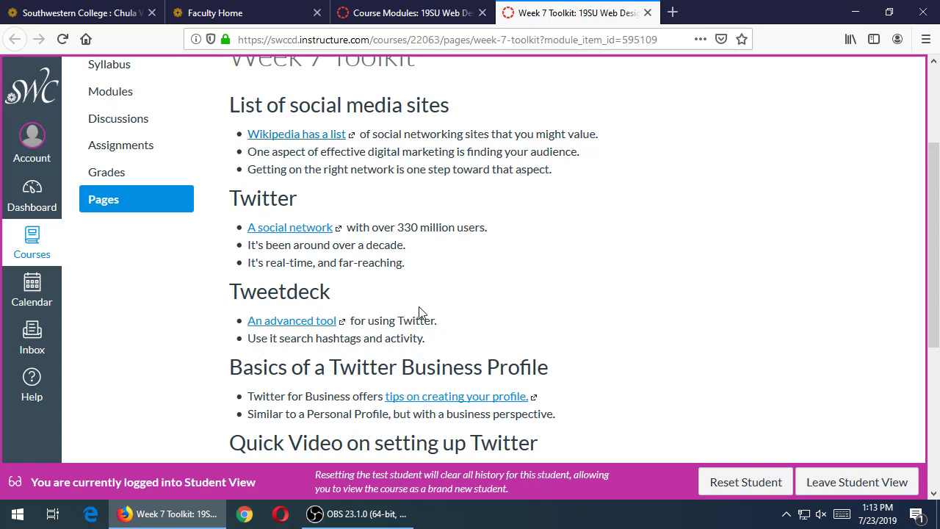
# - Scroll the Week 7 Toolkit down to the Social Media Calendar and Twitter setup video
pyautogui.scroll(-4, 422, 312)
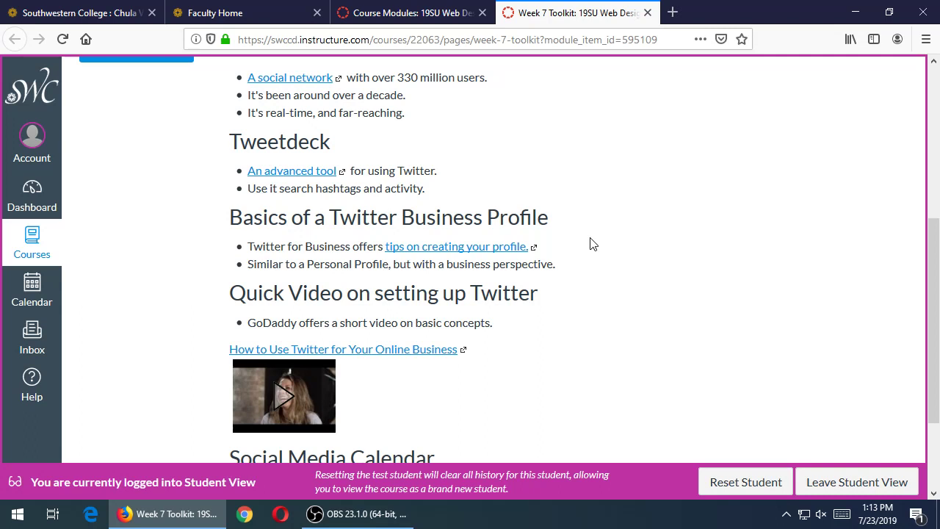
# - Look over the rest of the Week 7 Toolkit, then close the browser window with all course tabs
pyautogui.scroll(-3, 593, 243)
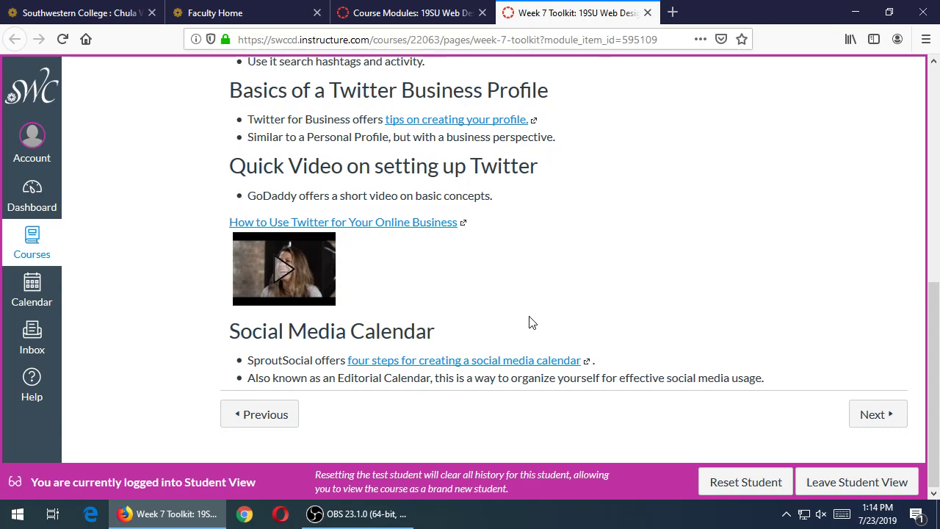
pyautogui.scroll(2, 531, 323)
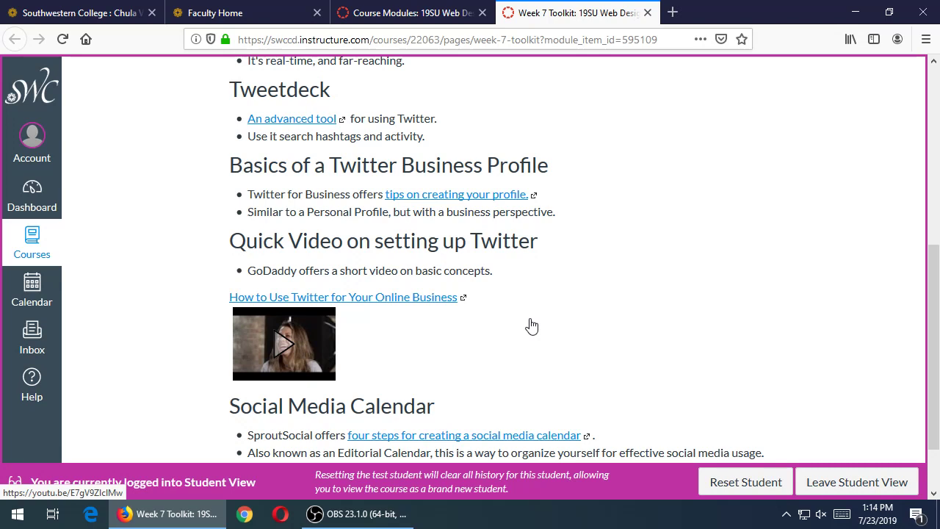
pyautogui.scroll(-3, 163, 311)
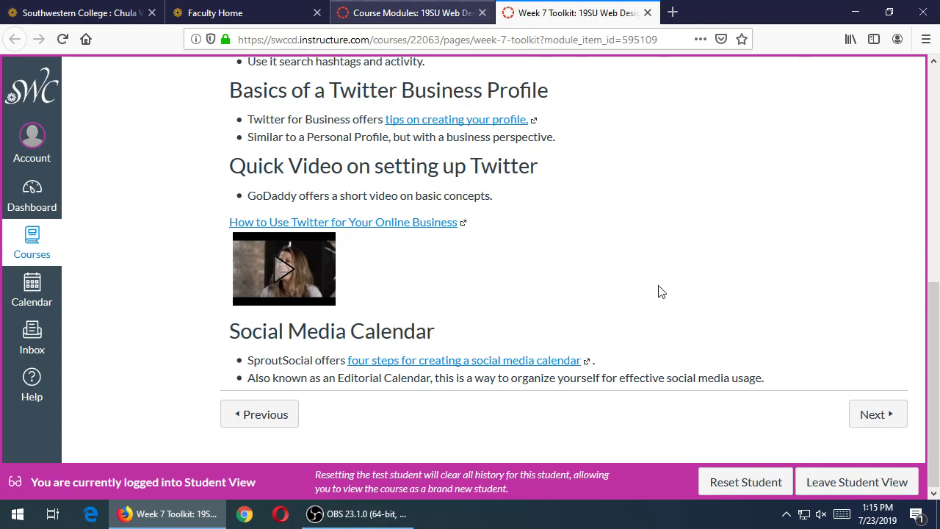
pyautogui.click(911, 9)
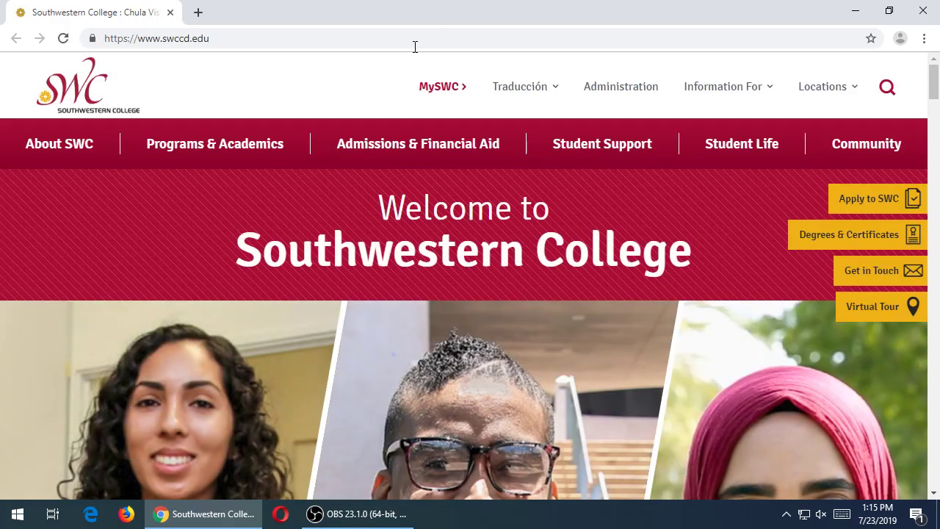
# - Go to twitter.com in Chrome and start signing up for a new account
pyautogui.click(429, 38)
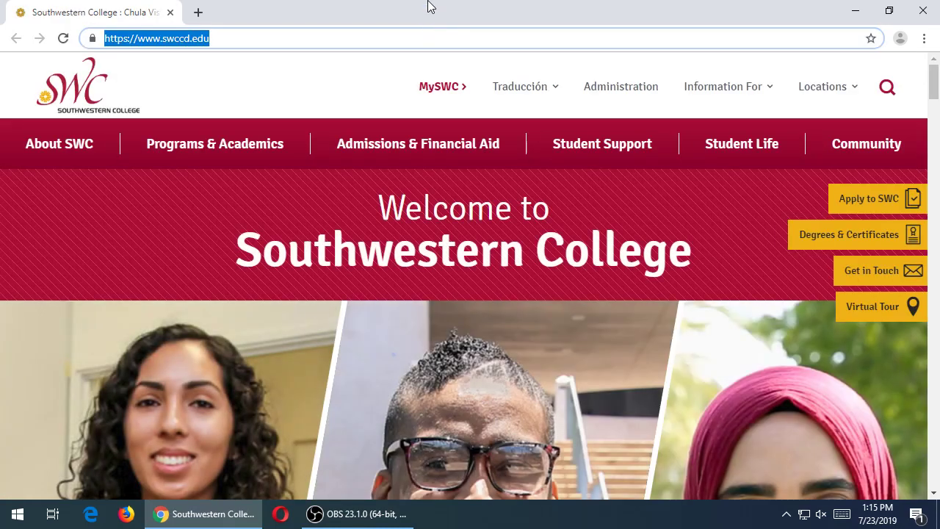
pyautogui.write('twitter.com')
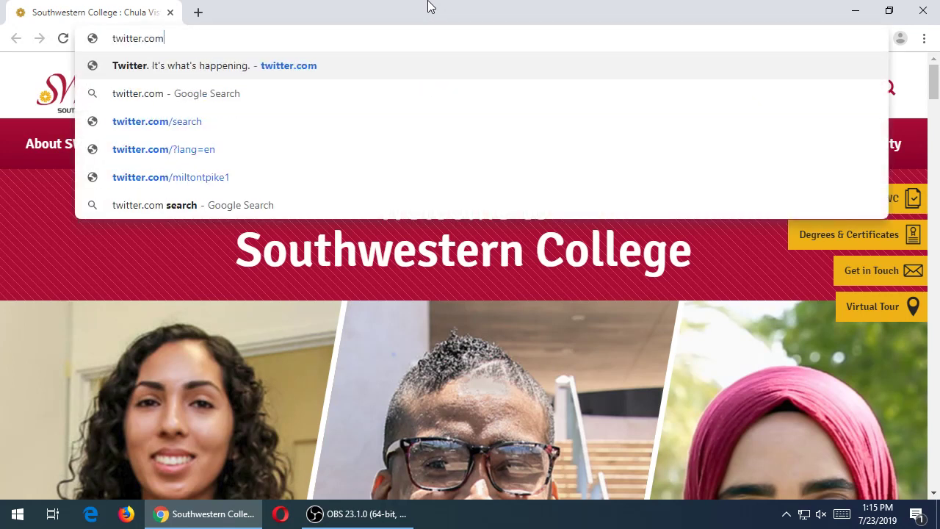
pyautogui.press('Return')
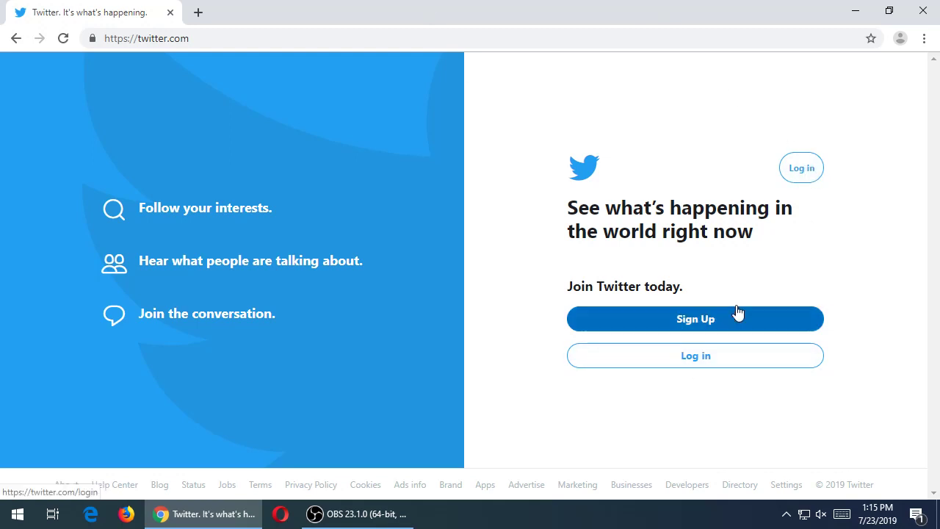
pyautogui.click(705, 327)
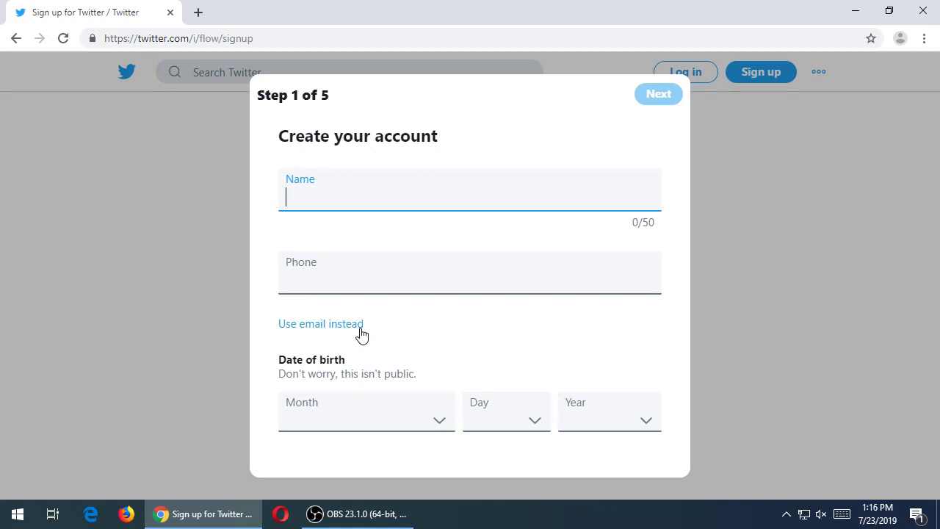
# - Enter Victor's Bakery as the account name and open a blank browser tab
pyautogui.write("Victor's Bakery")
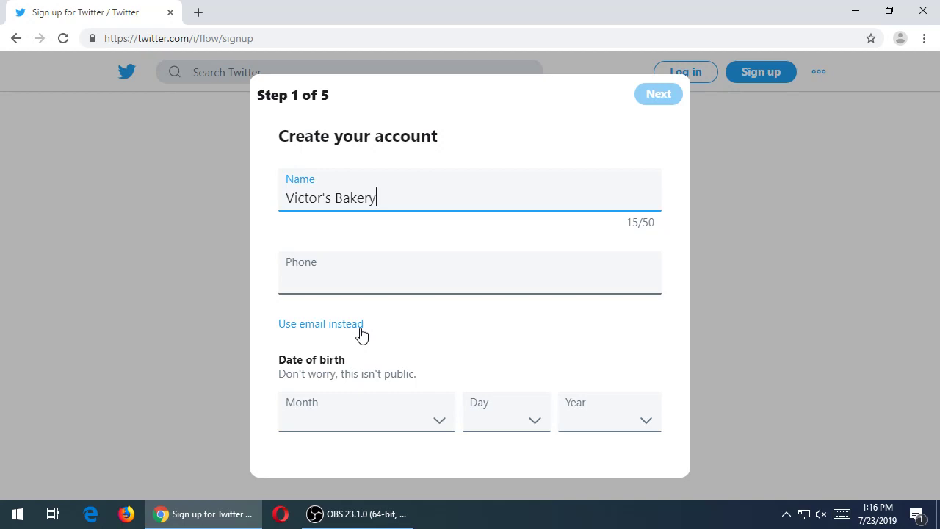
pyautogui.hotkey('ctrl', 't')
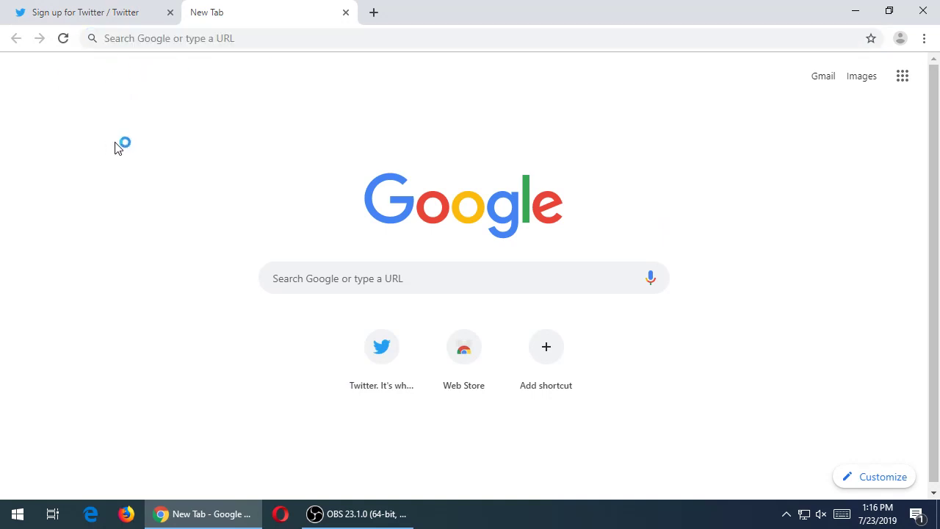
# - Bring the Chrome window back to the front and resize it to fill the screen
pyautogui.click(378, 514)
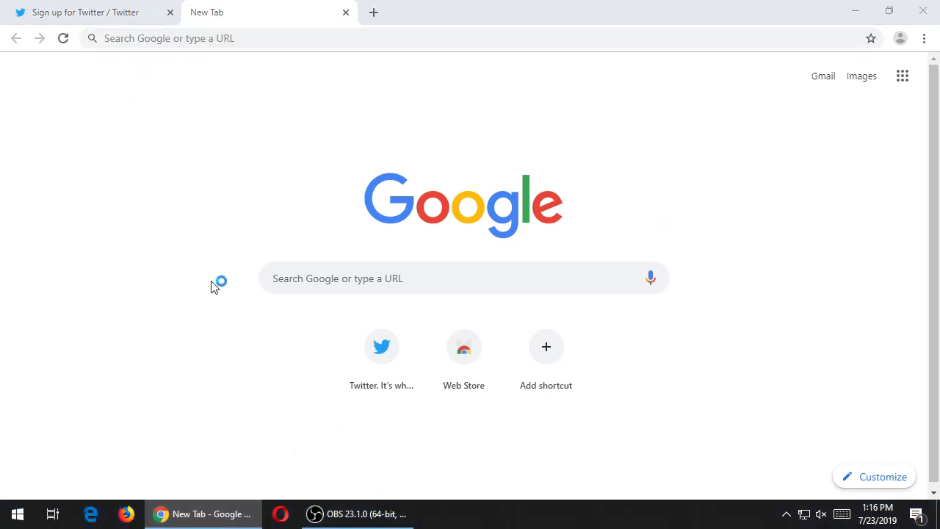
pyautogui.click(171, 253)
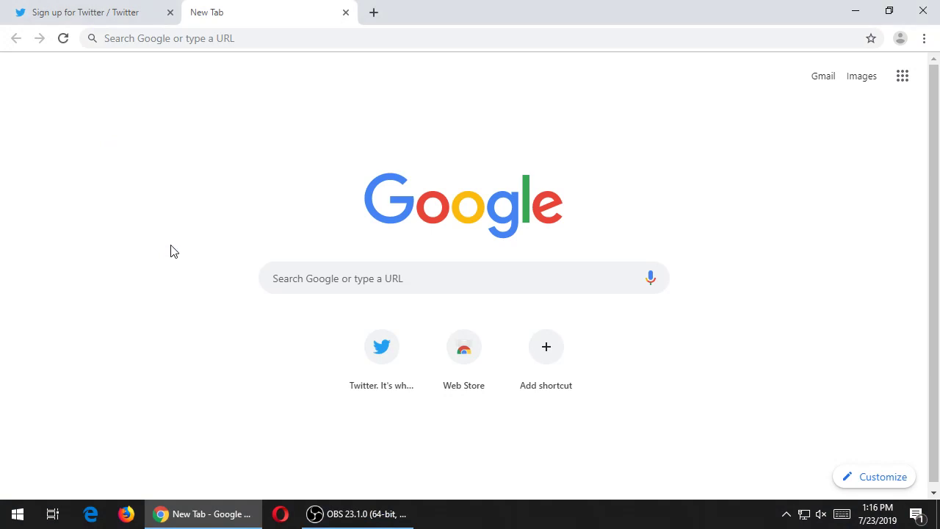
pyautogui.hotkey('alt', 'Tab')
pyautogui.press('super+plus')
pyautogui.press('super+plus')
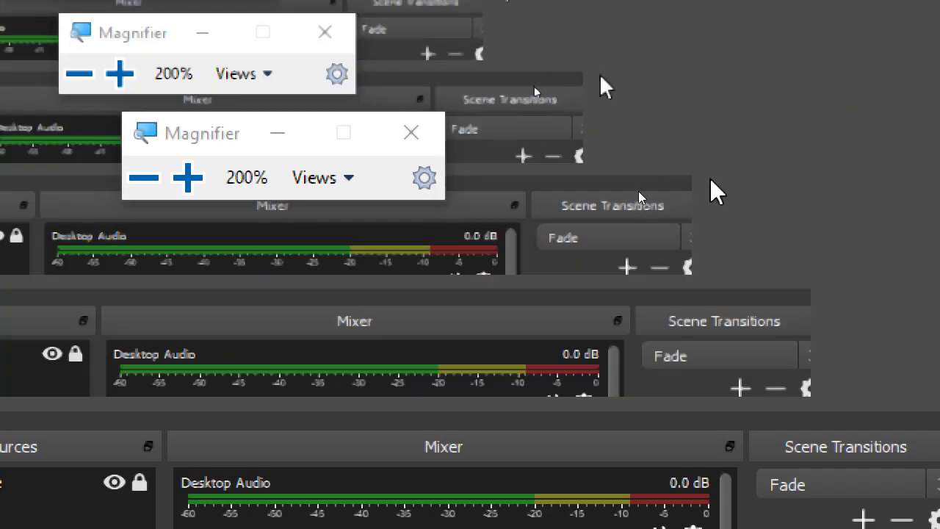
pyautogui.press('super+minus')
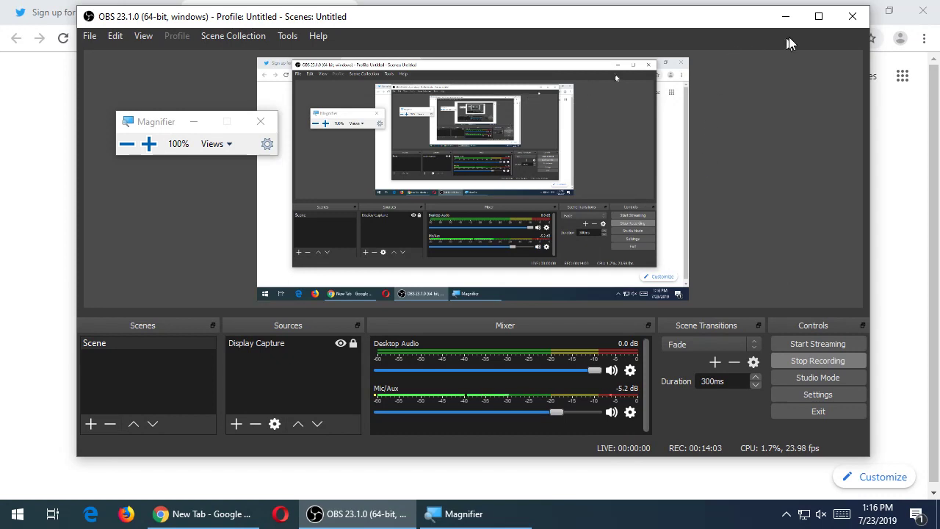
pyautogui.click(793, 17)
pyautogui.press('super+plus')
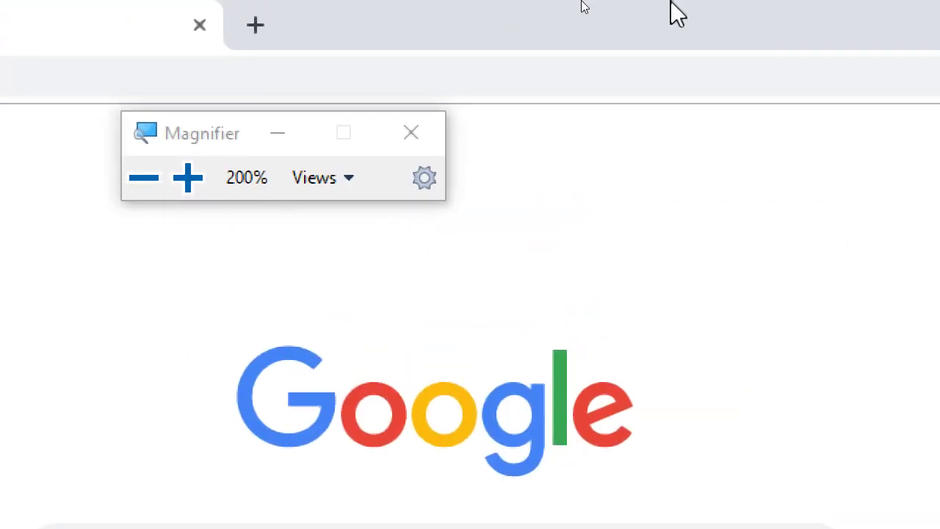
pyautogui.click(193, 122)
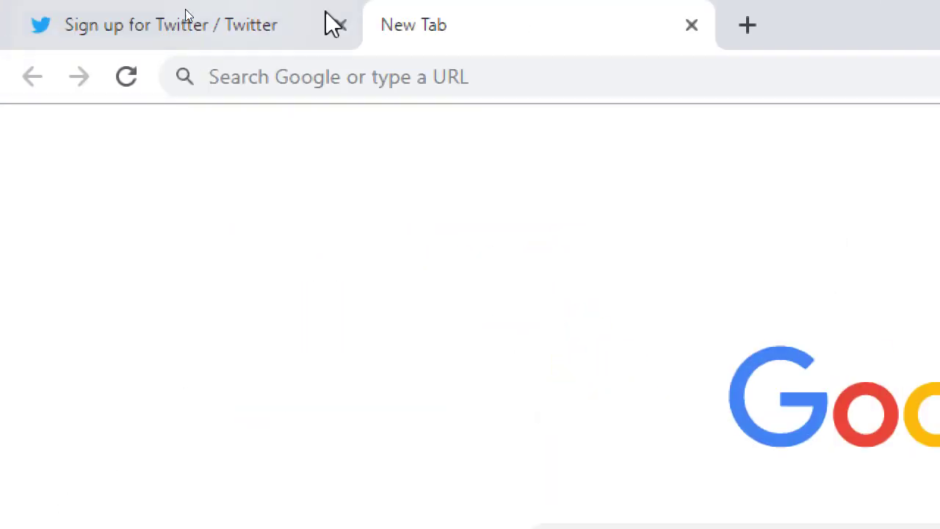
pyautogui.click(493, 70)
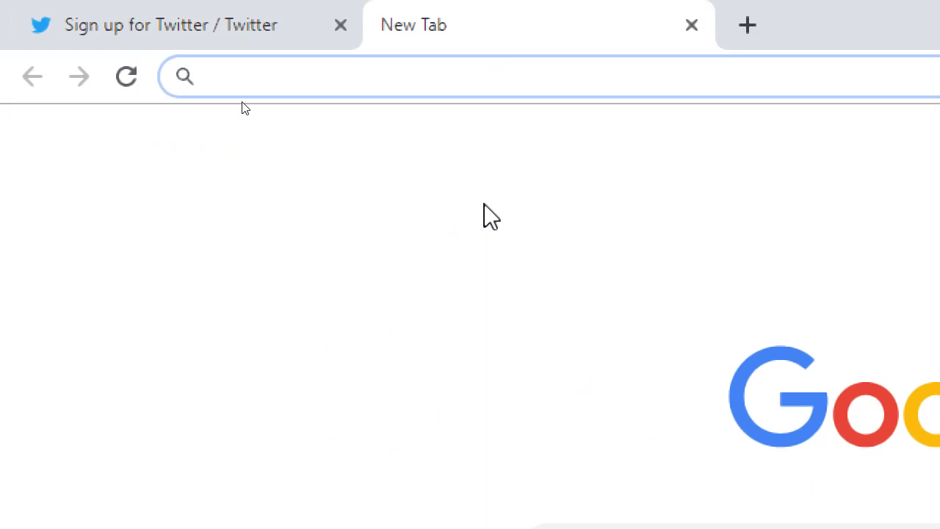
pyautogui.write('https://twiiter.')
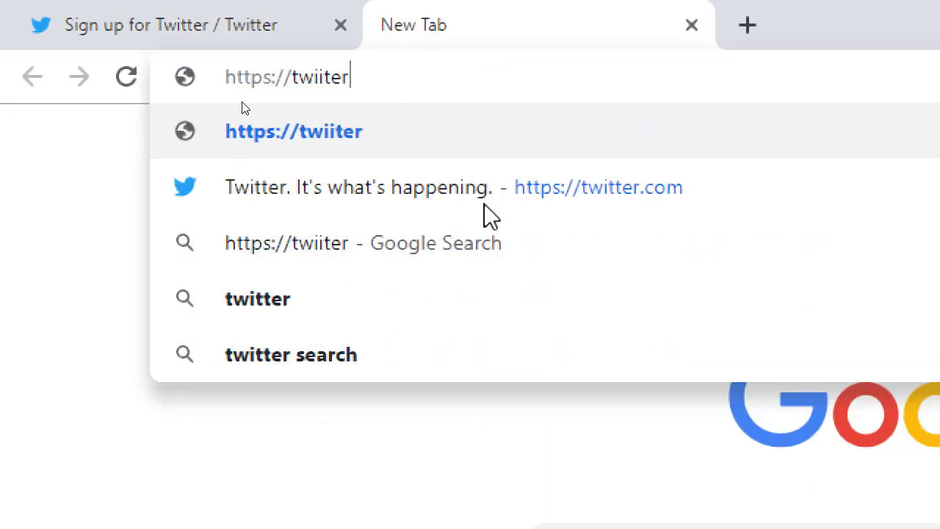
pyautogui.press('BackSpace')
pyautogui.press('BackSpace')
pyautogui.press('BackSpace')
pyautogui.press('BackSpace')
pyautogui.press('BackSpace')
pyautogui.write('tter.c')
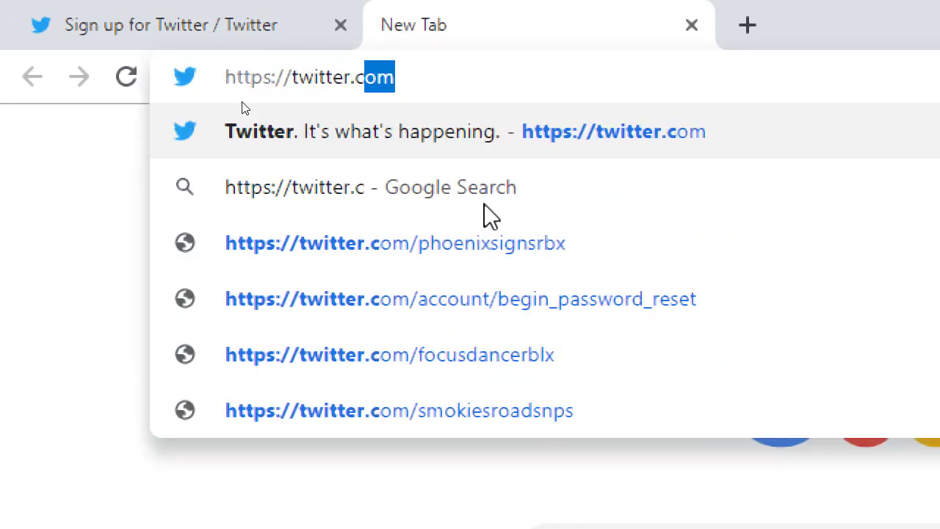
pyautogui.write('om/victorsbakery')
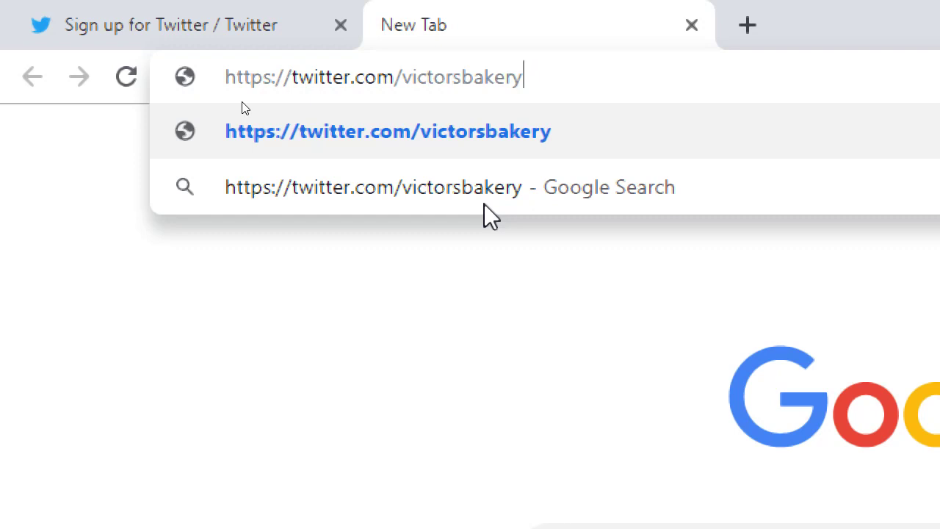
pyautogui.doubleClick(491, 79)
pyautogui.click(580, 80)
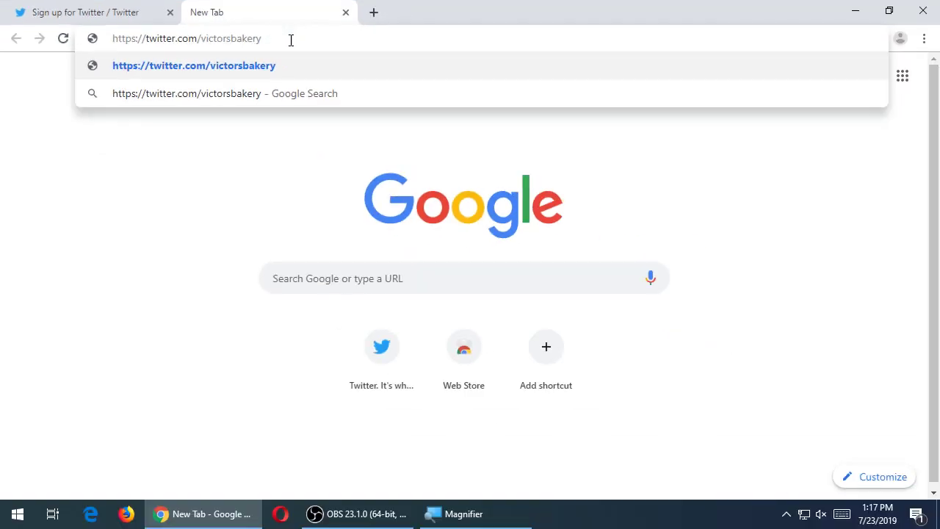
pyautogui.click(271, 12)
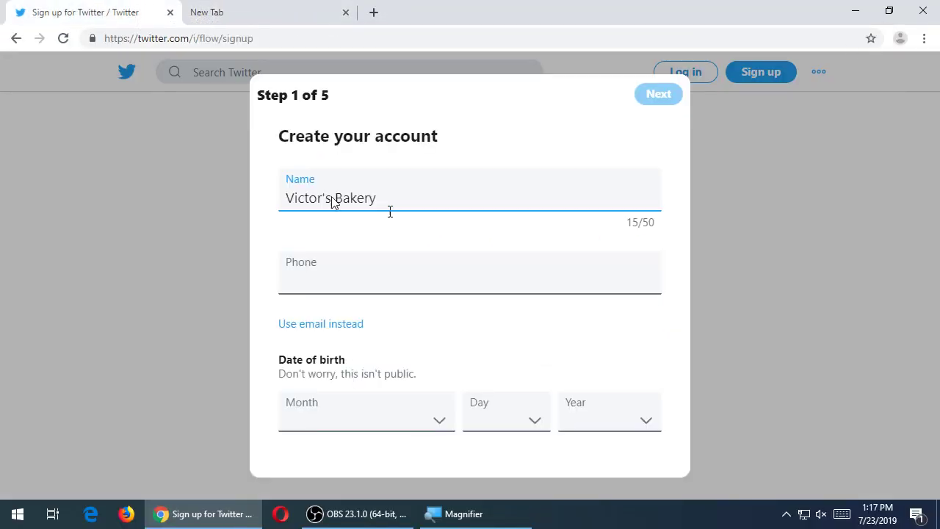
# - Switch signup to email and begin entering the bakery's sales email address
pyautogui.click(345, 325)
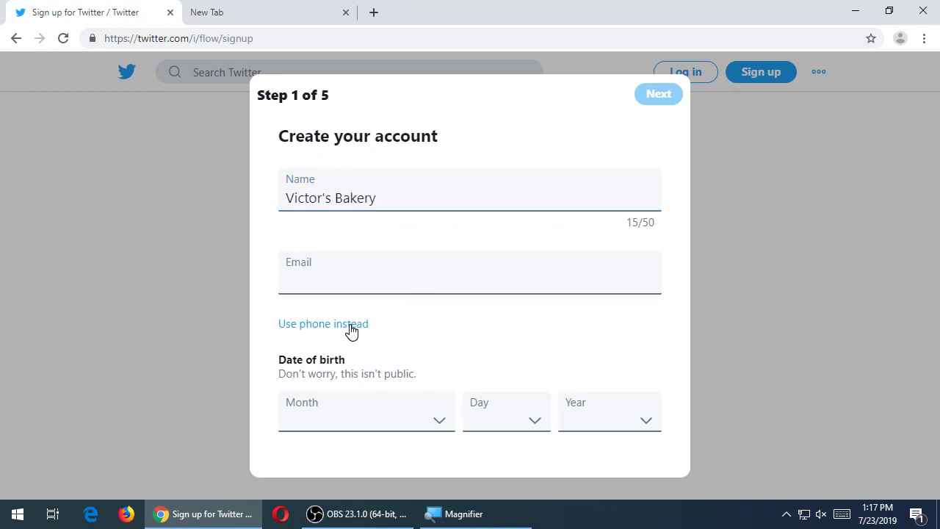
pyautogui.click(342, 288)
pyautogui.write('sales@')
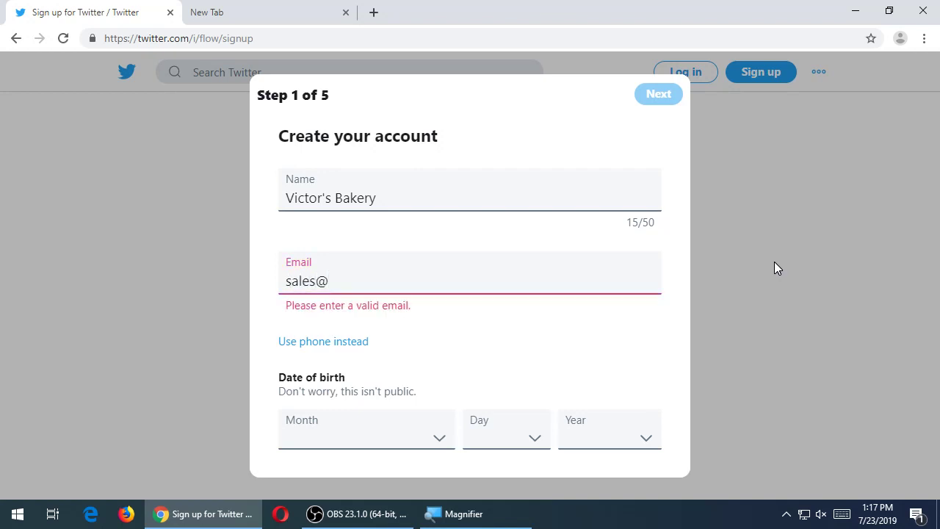
pyautogui.click(411, 514)
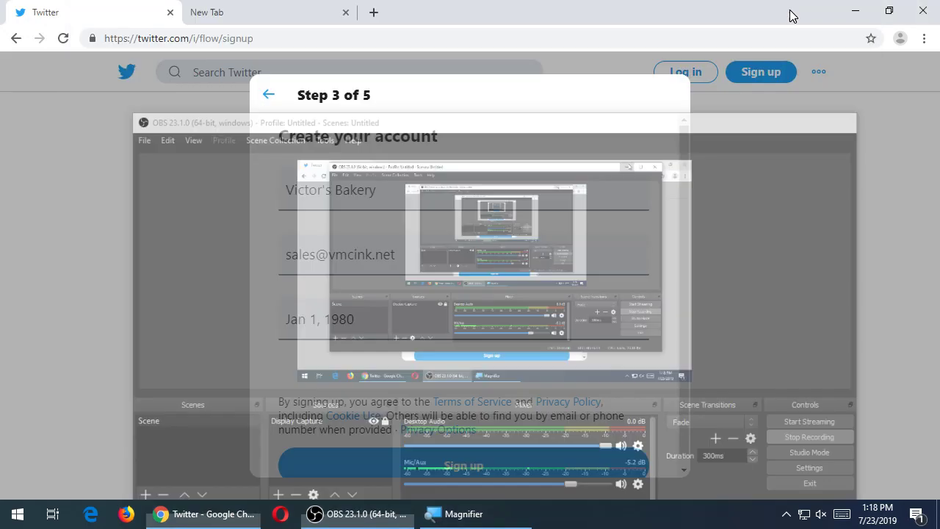
# - Scroll the signup review step, then switch to the spare blank tab
pyautogui.scroll(-1, 614, 176)
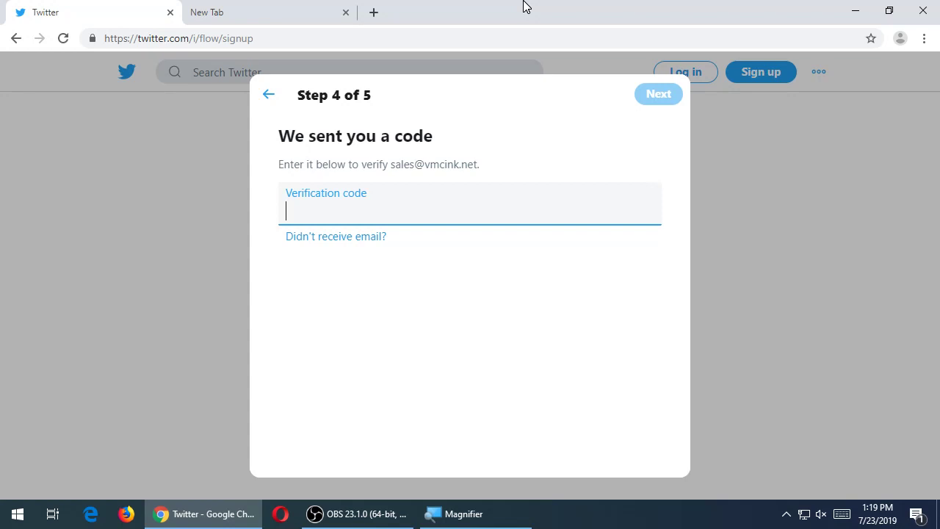
pyautogui.hotkey('ctrl', 'Tab')
# - Clear the spare tab, retrieve the emailed verification code, and enter the account password
pyautogui.hotkey('ctrl', 'a')
pyautogui.press('BackSpace')
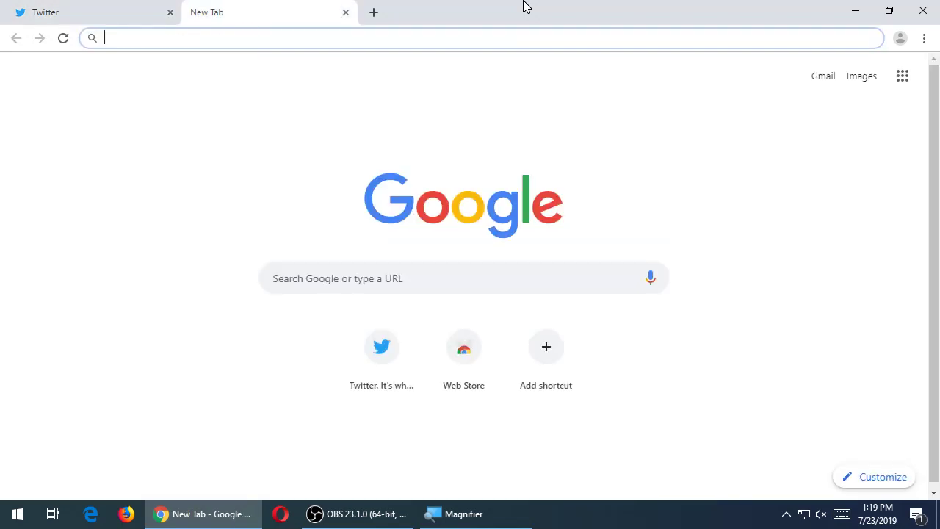
pyautogui.click(357, 513)
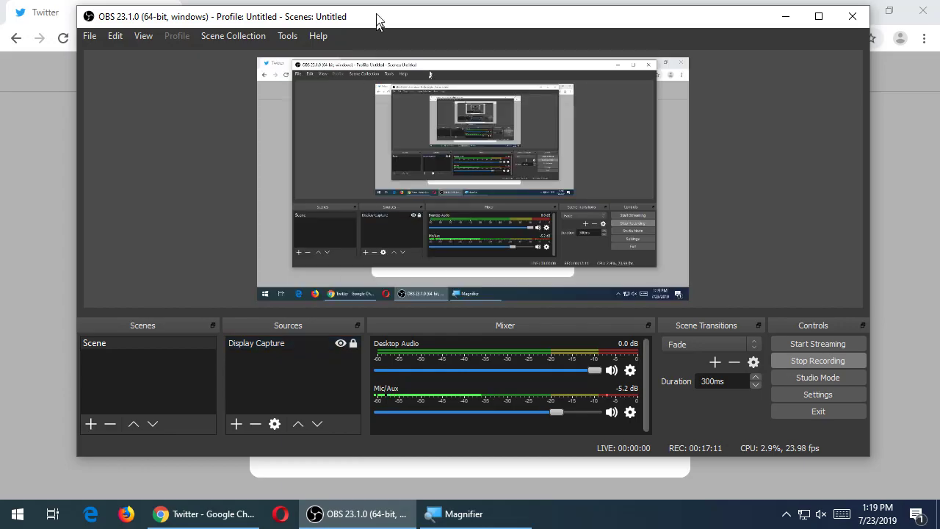
pyautogui.click(392, 6)
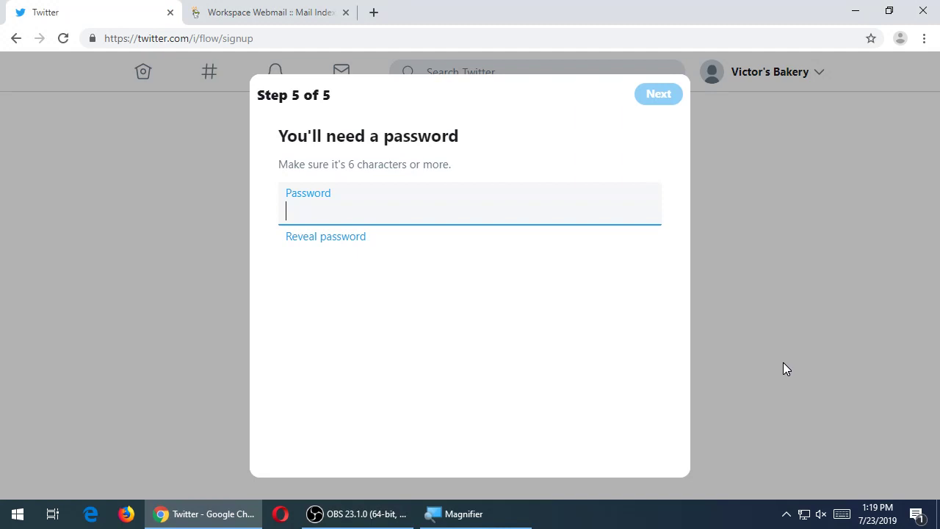
pyautogui.write('•••••••••••••')
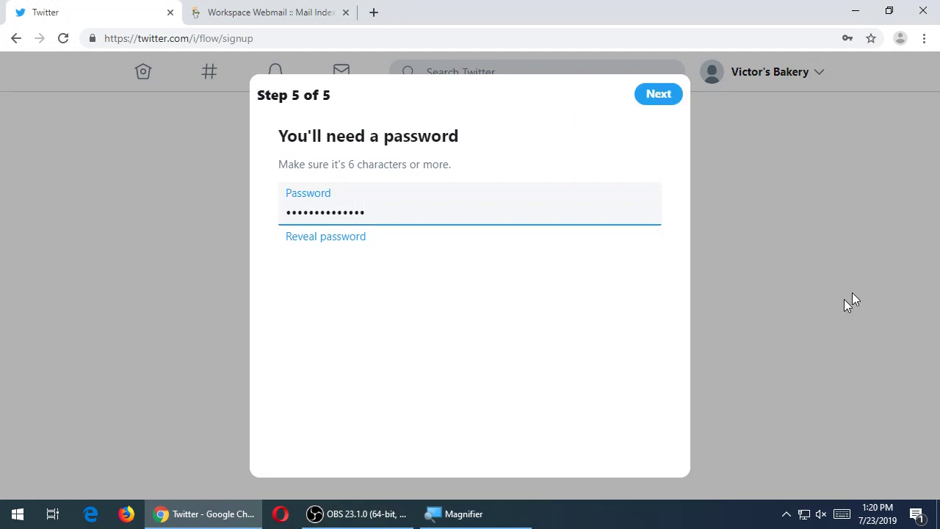
# - Submit the password, decline Chrome's password saving, and skip the profile picture
pyautogui.click(650, 97)
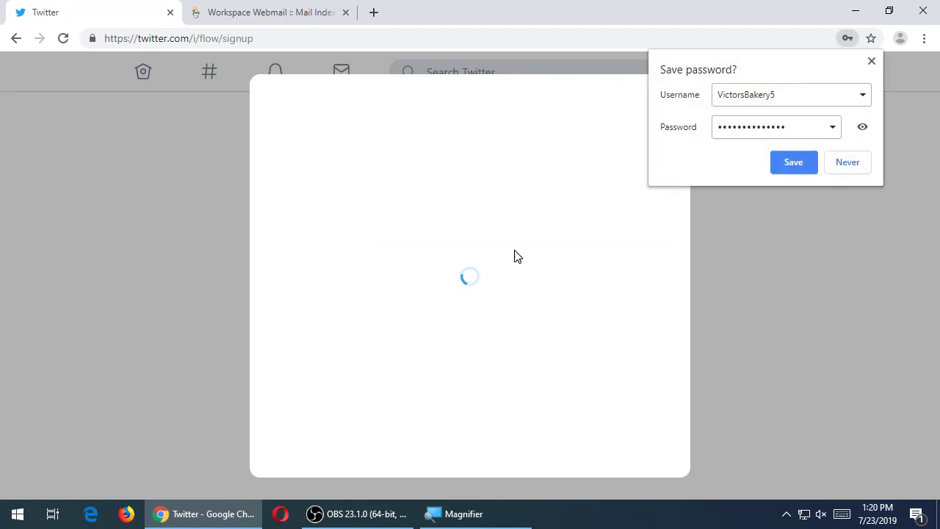
pyautogui.click(848, 162)
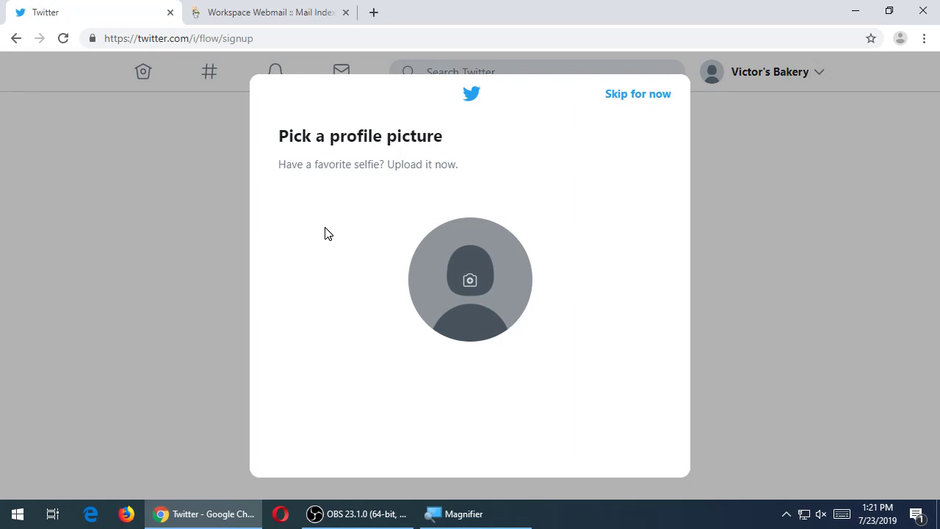
pyautogui.click(629, 106)
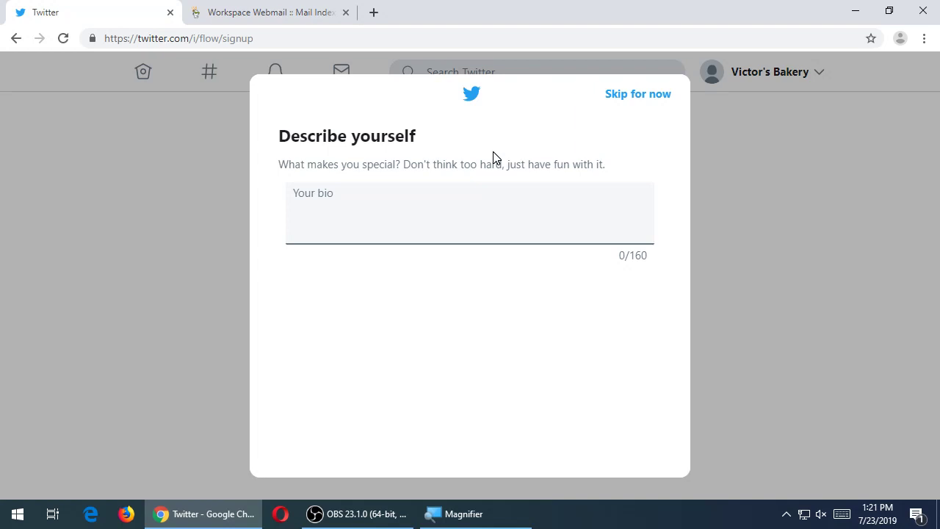
# - Place the cursor in the Your bio box on the Describe yourself step
pyautogui.click(407, 225)
# - Type 'San Diego Bakery.' as the profile bio
pyautogui.write('San')
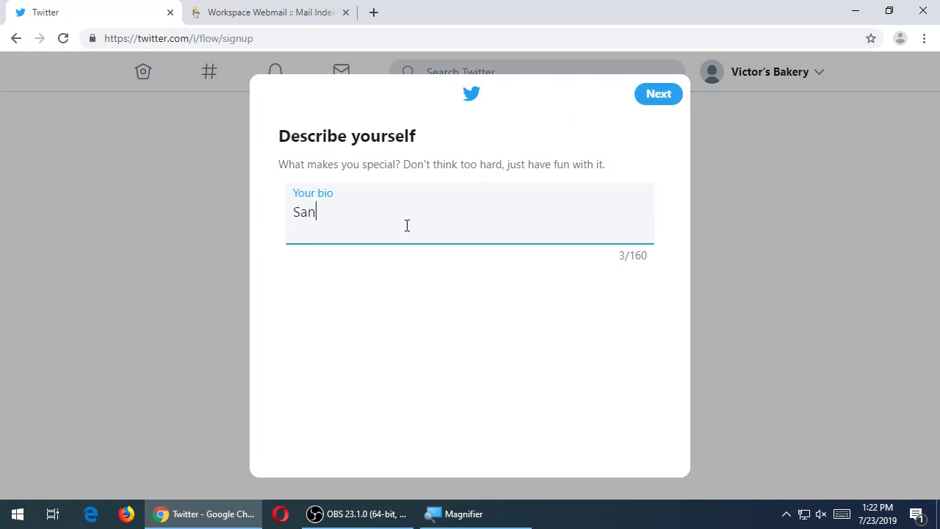
pyautogui.write(' Diego Bakery')
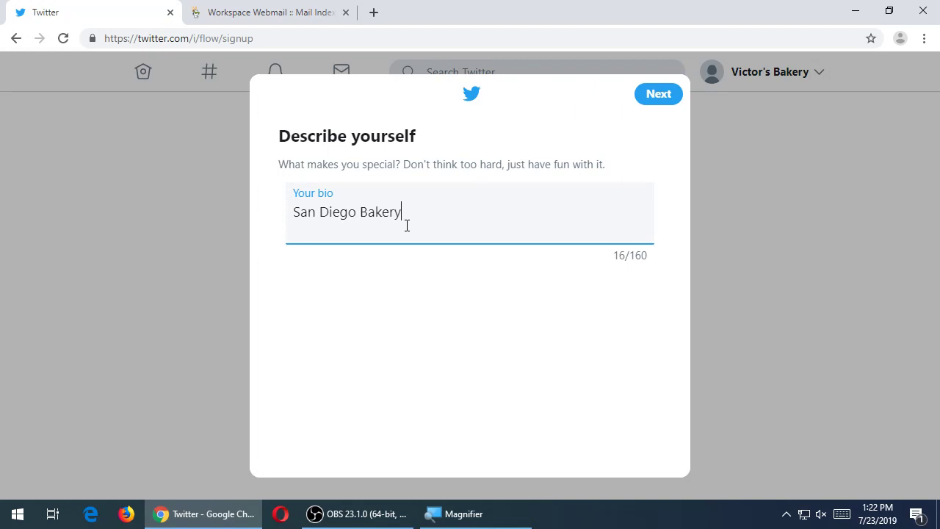
pyautogui.write('.')
# - Save the bio and scroll through the interests topics list and back up
pyautogui.click(655, 103)
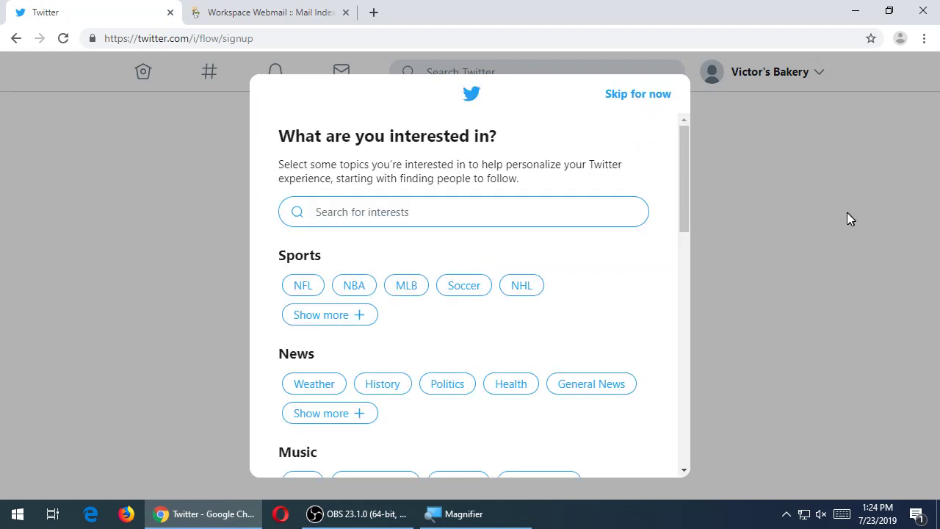
pyautogui.scroll(-13, 595, 262)
pyautogui.scroll(4, 598, 262)
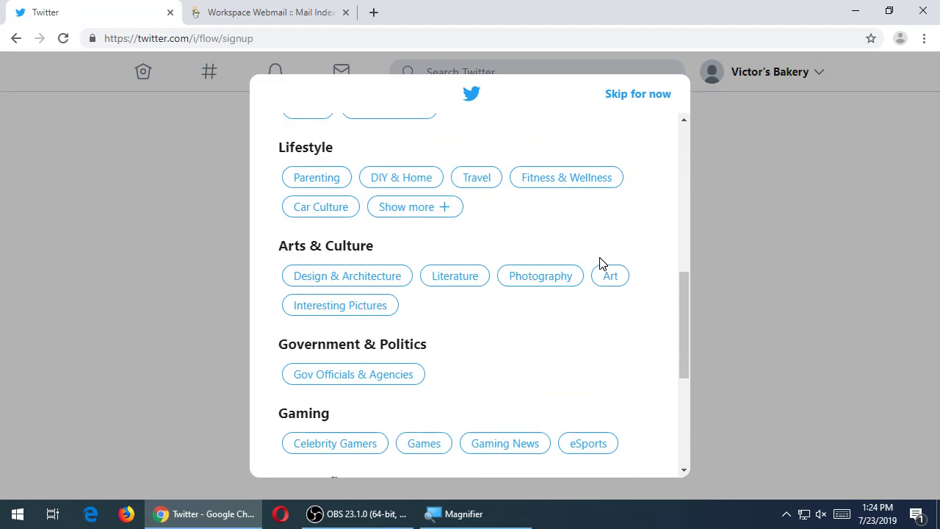
pyautogui.scroll(9, 599, 262)
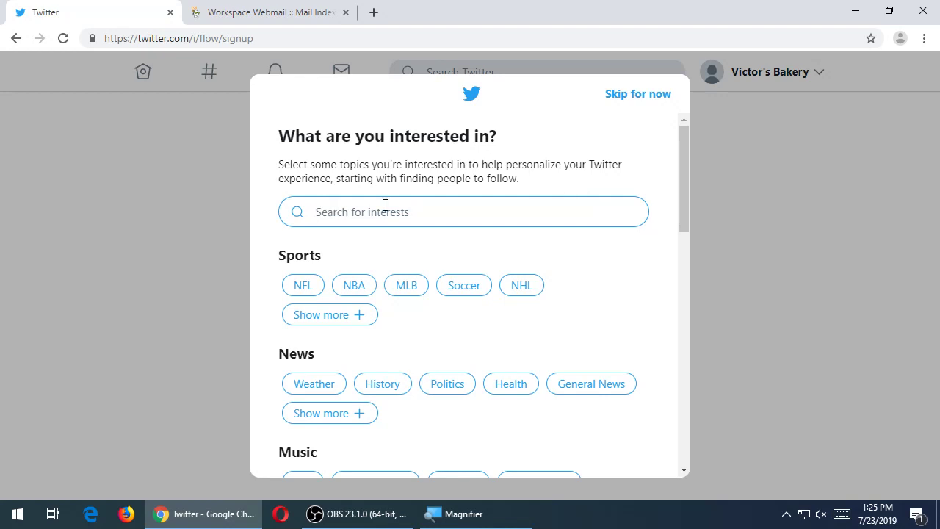
pyautogui.scroll(-1, 533, 219)
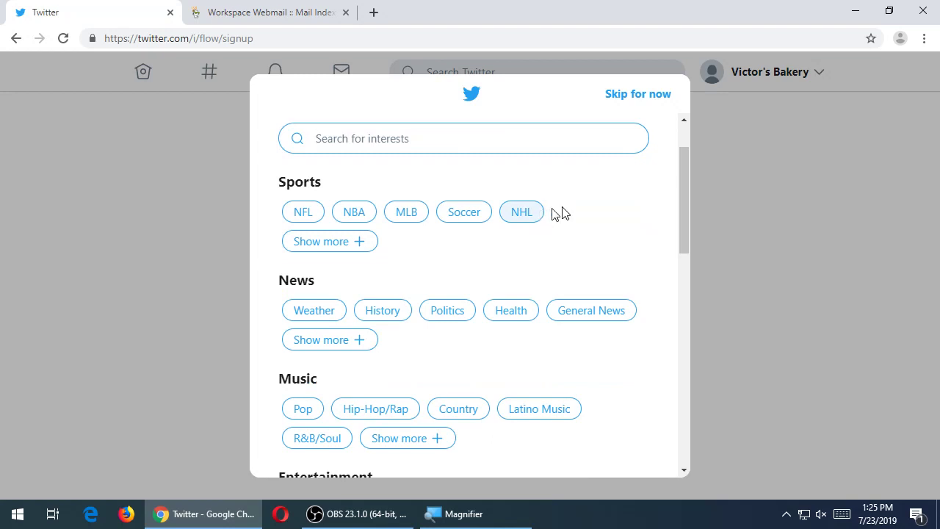
pyautogui.scroll(-2, 628, 202)
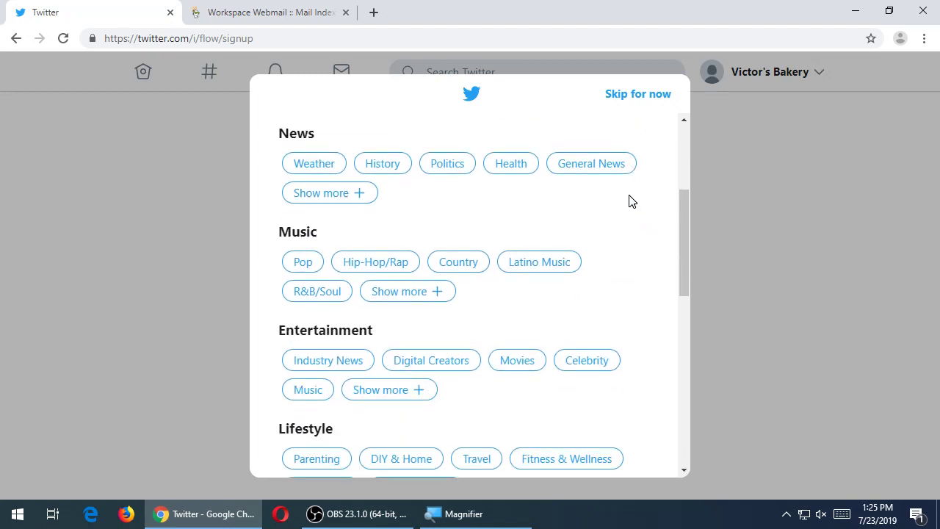
pyautogui.scroll(-1, 630, 201)
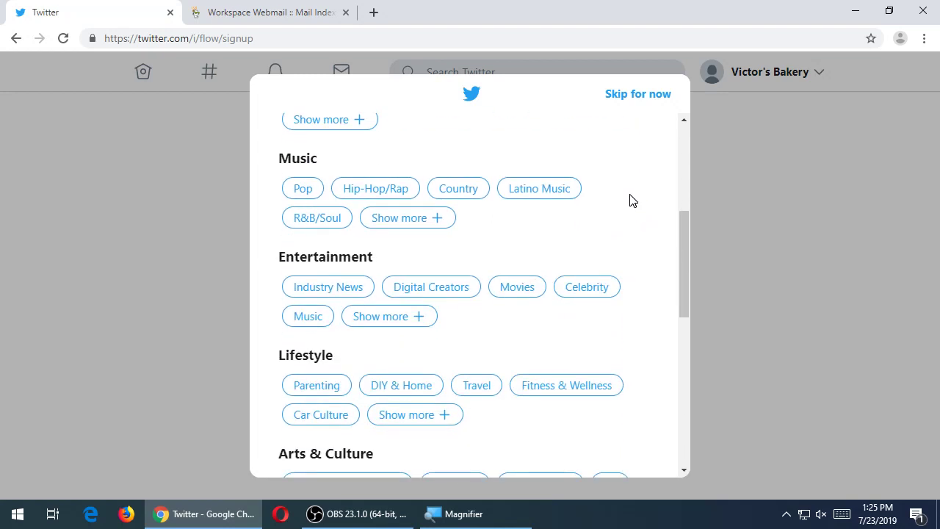
pyautogui.scroll(-1, 630, 199)
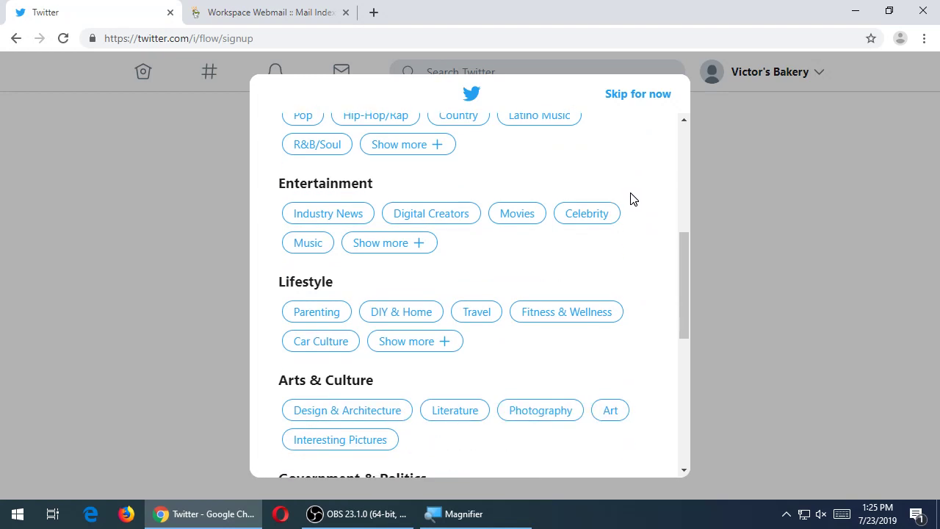
pyautogui.scroll(-1, 630, 194)
pyautogui.scroll(-1, 630, 198)
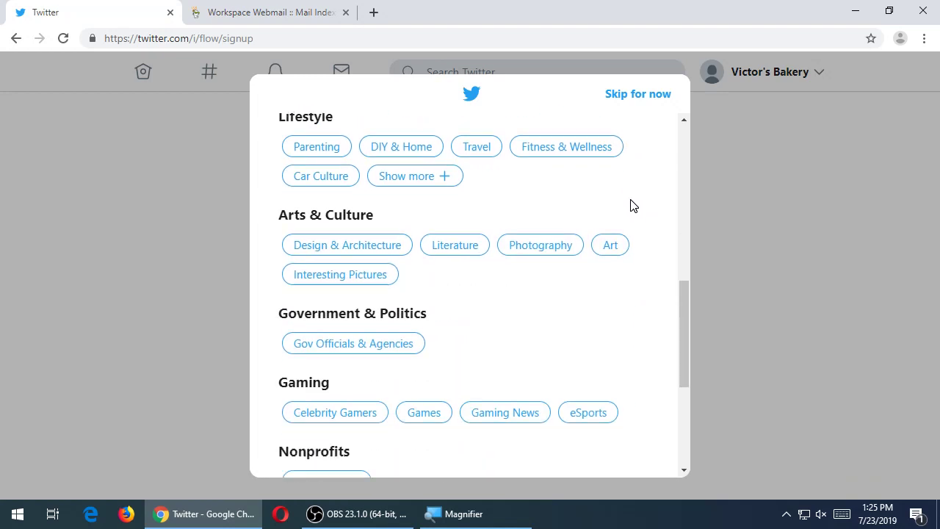
pyautogui.scroll(-3, 632, 205)
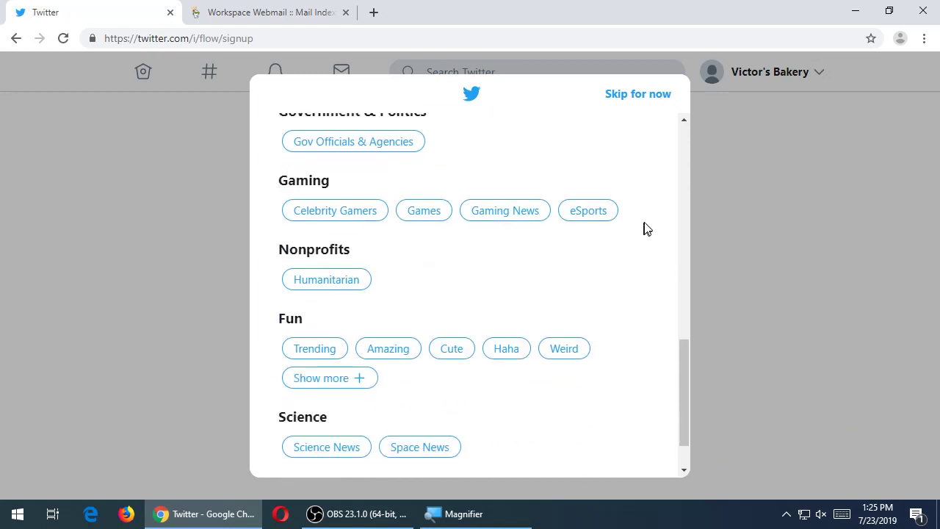
pyautogui.scroll(-1, 646, 226)
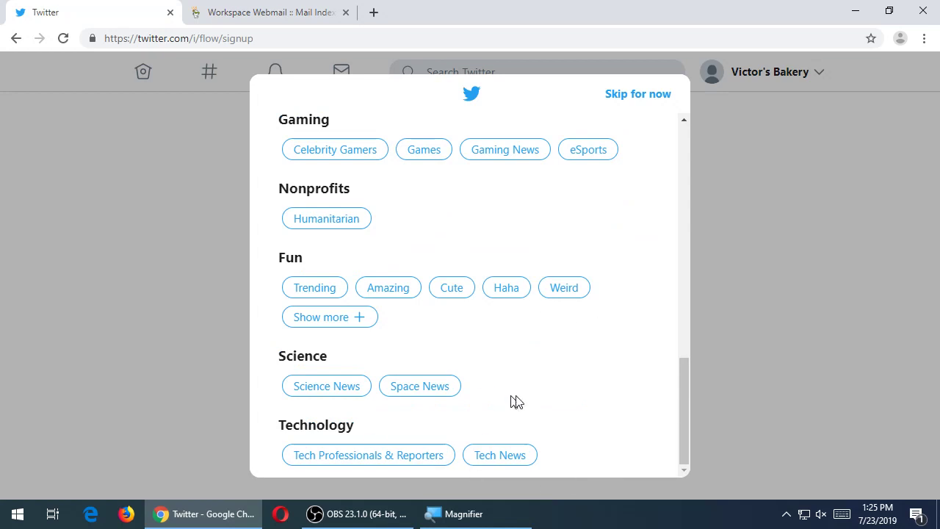
pyautogui.scroll(10, 517, 401)
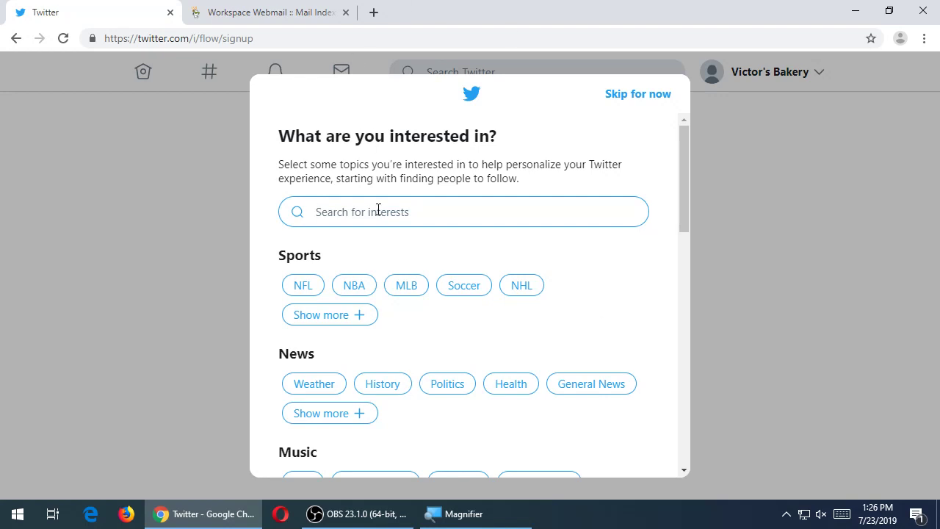
pyautogui.write('treats')
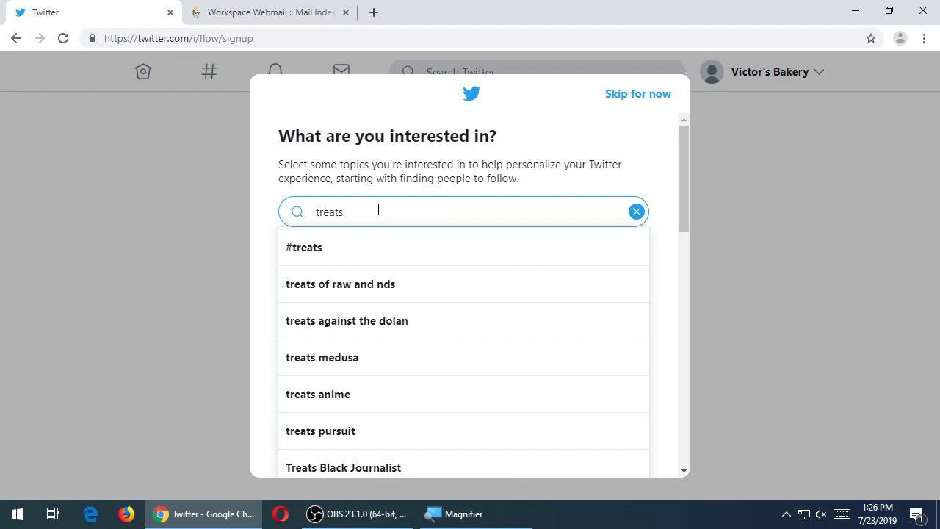
pyautogui.doubleClick(406, 215)
pyautogui.write('food')
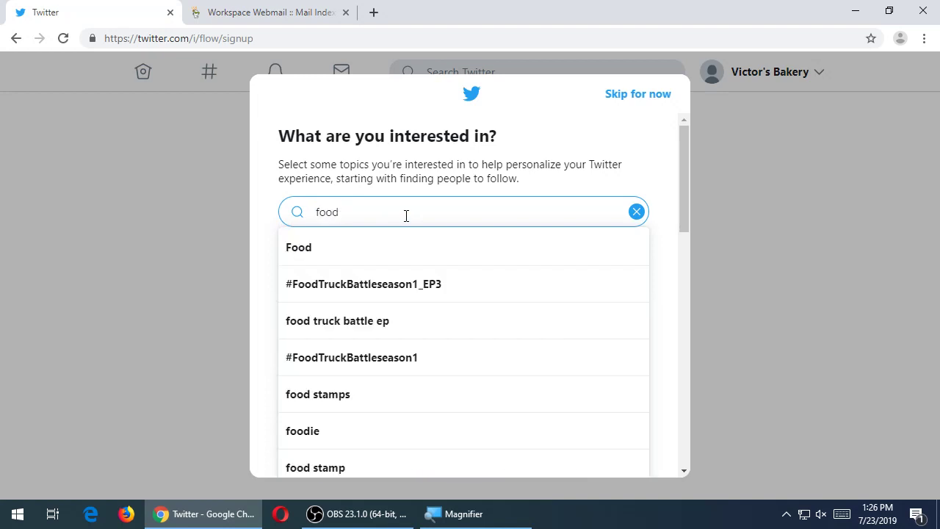
pyautogui.doubleClick(406, 215)
pyautogui.write('eati')
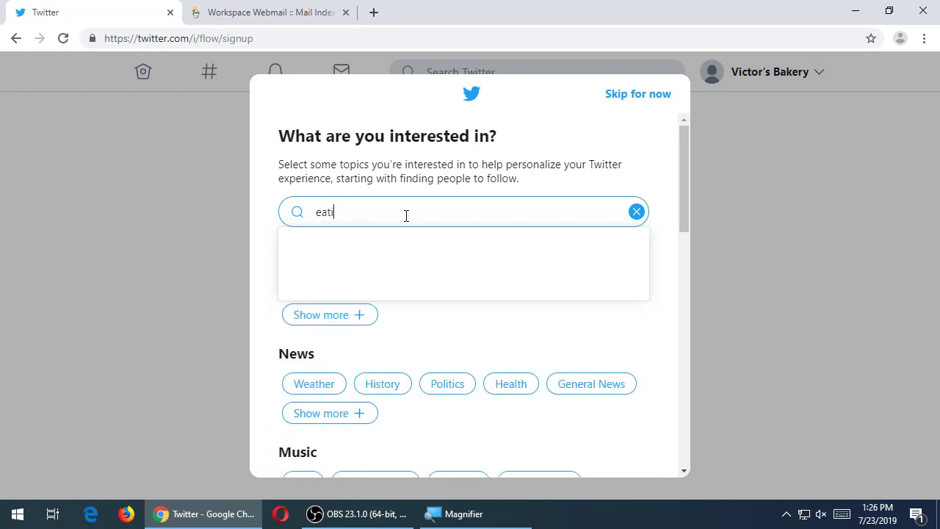
pyautogui.write('ng')
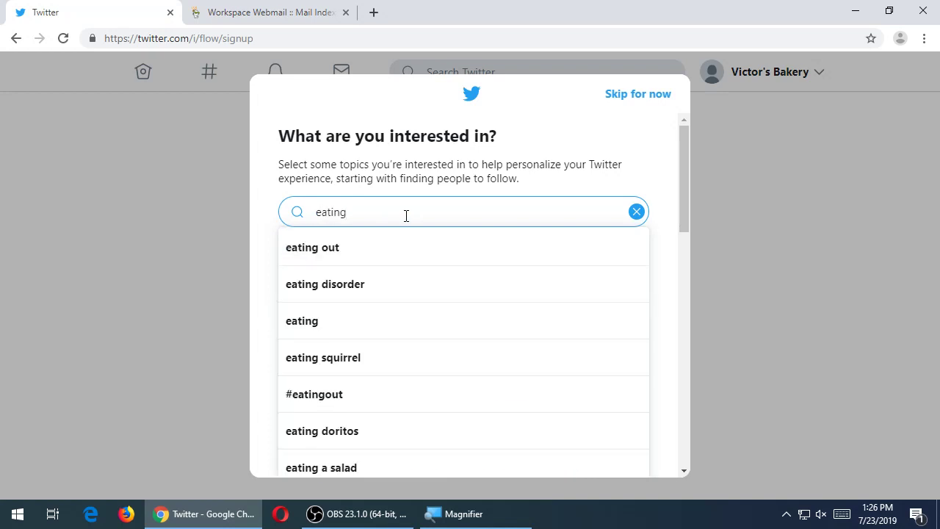
pyautogui.doubleClick(406, 215)
pyautogui.press('BackSpace')
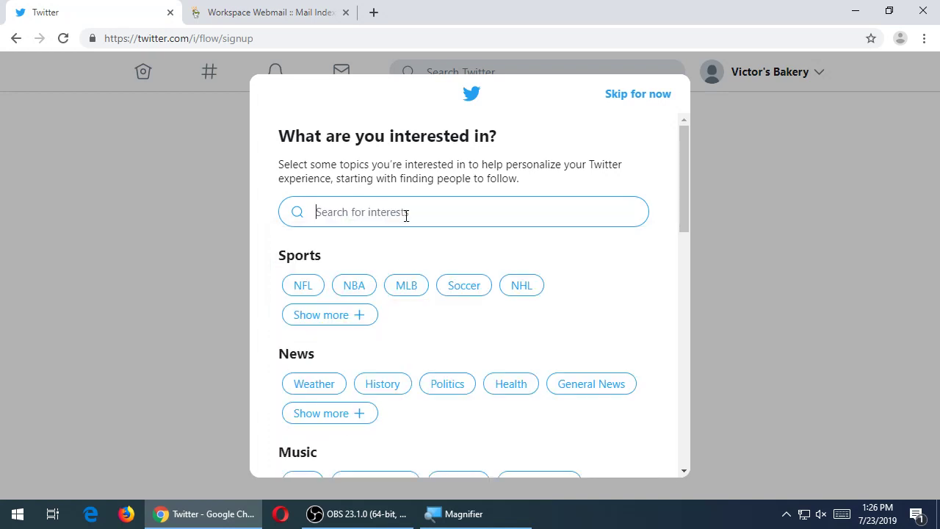
# - Search 'cookie' and add cookies as a chosen interest
pyautogui.write('cookie')
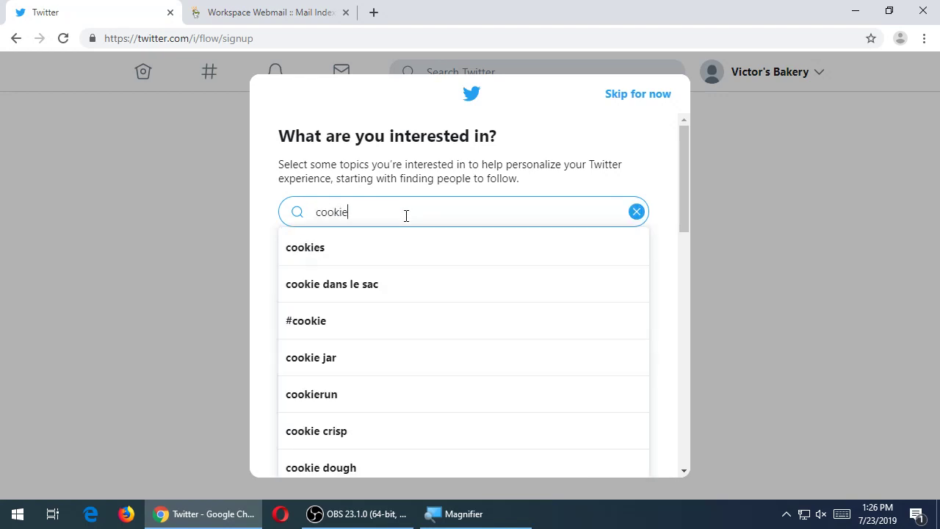
pyautogui.click(360, 249)
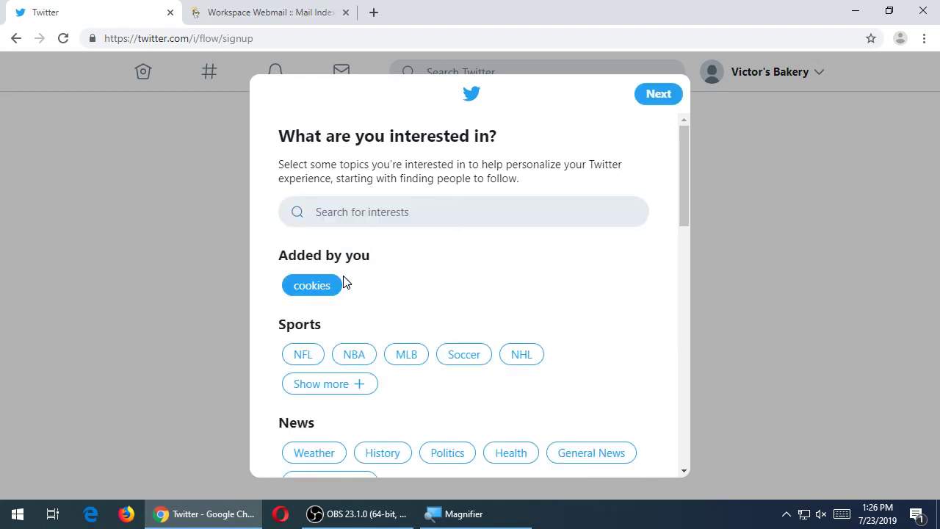
pyautogui.click(325, 291)
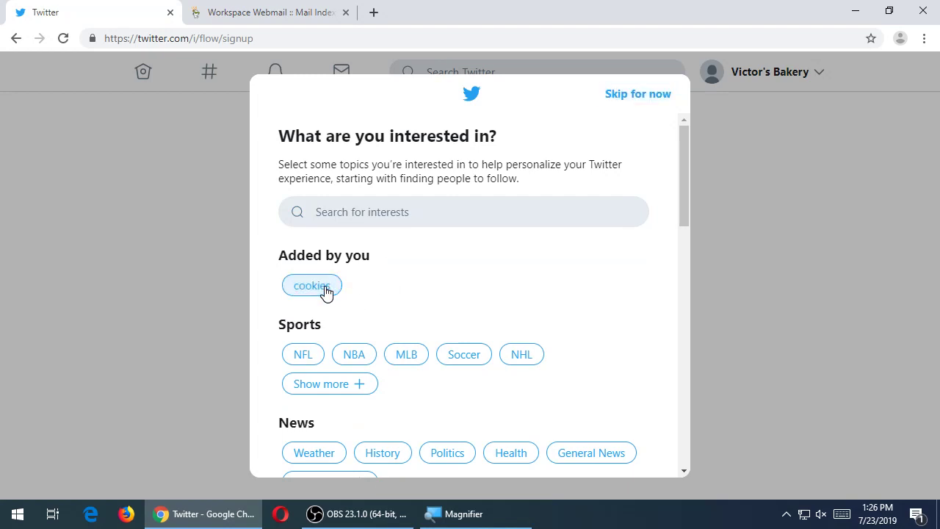
pyautogui.click(404, 213)
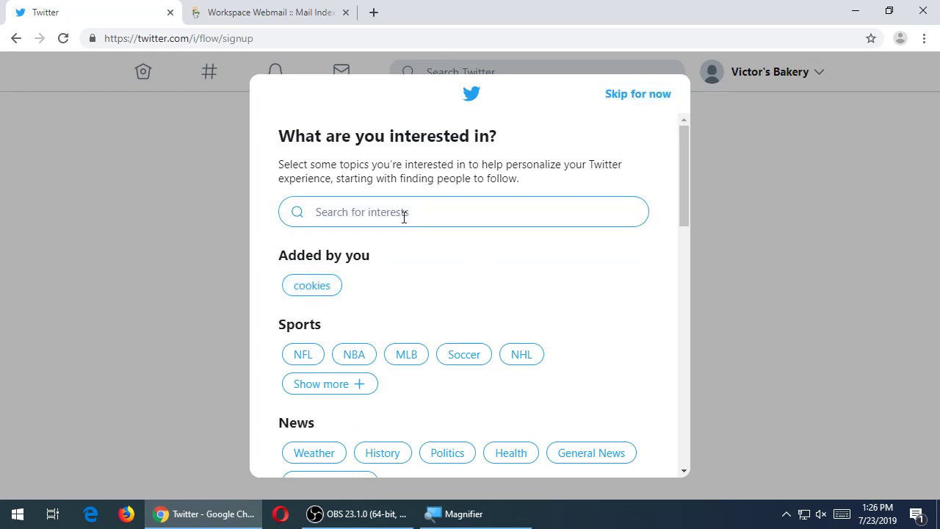
pyautogui.click(304, 290)
# - Search 'treats' and add #treats to the chosen interests
pyautogui.click(353, 213)
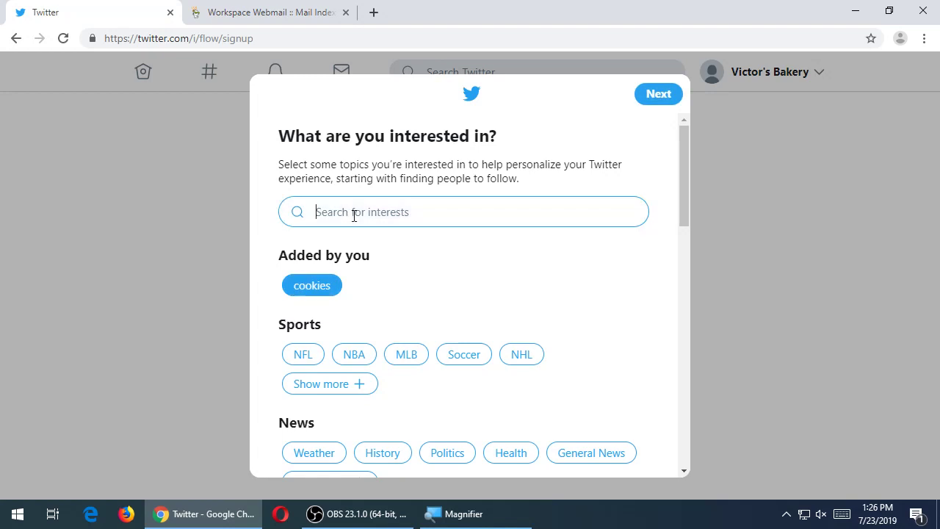
pyautogui.write('treats')
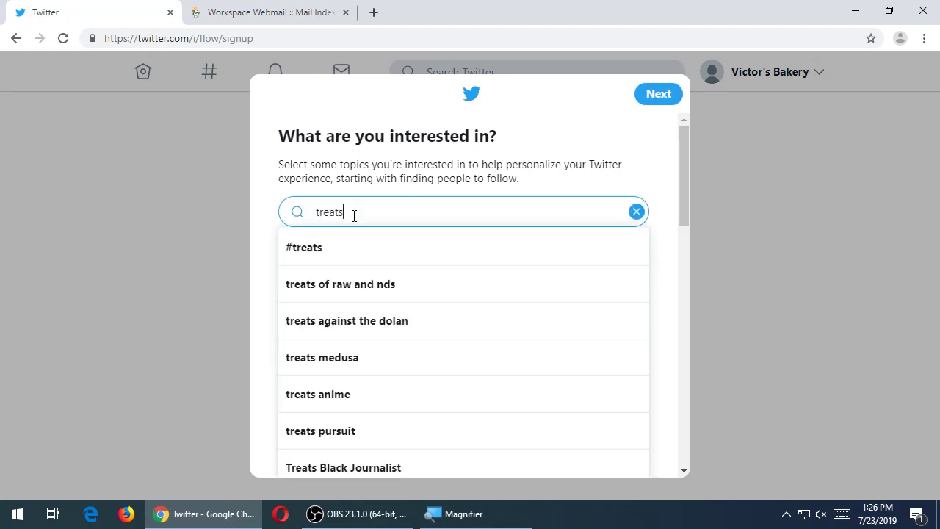
pyautogui.press('Escape')
pyautogui.click(353, 215)
pyautogui.click(361, 257)
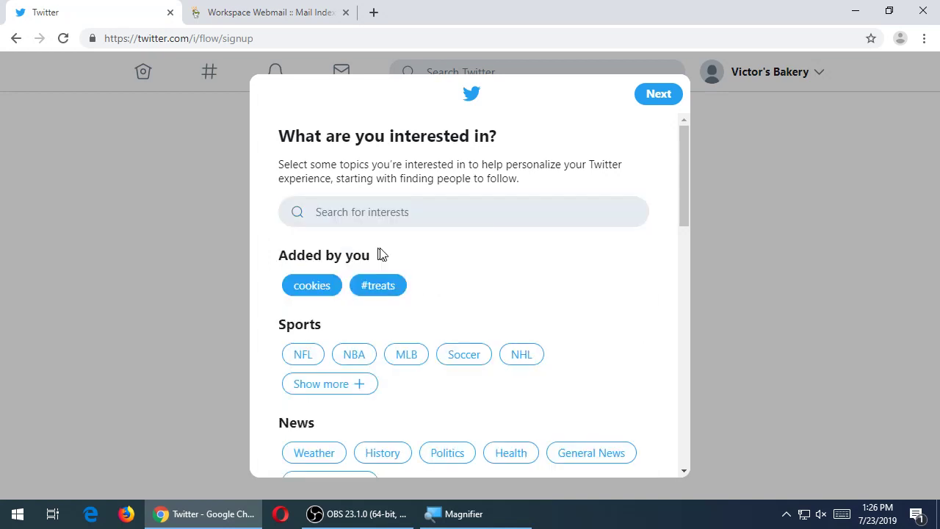
pyautogui.click(411, 216)
# - Search 'food', add Food as an interest, and continue
pyautogui.write('food')
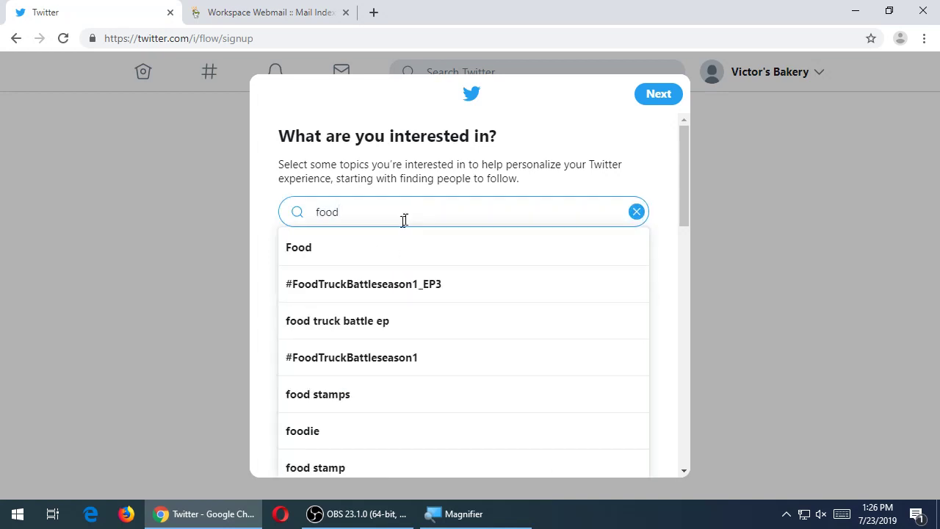
pyautogui.click(369, 249)
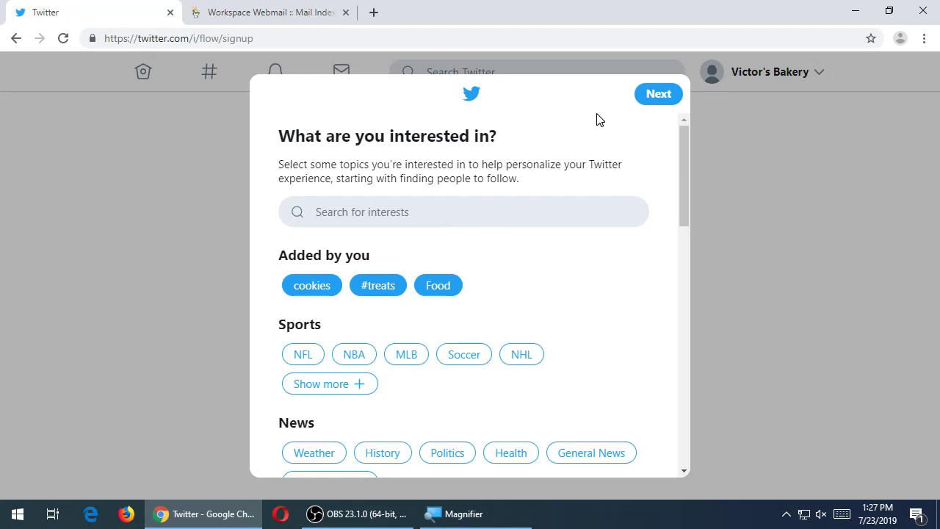
pyautogui.click(656, 98)
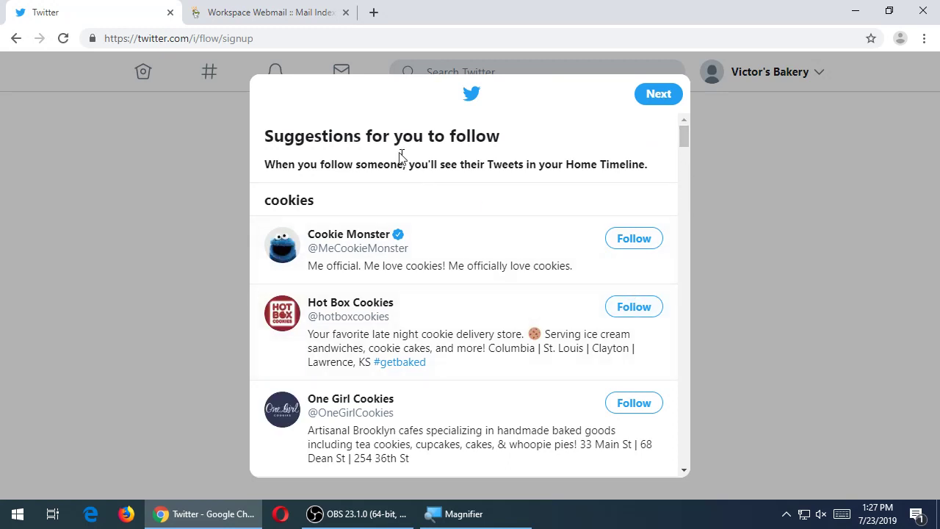
# - Scroll through suggested cookie accounts like Cookie Monster and Hot Box Cookies
pyautogui.scroll(-1, 506, 367)
pyautogui.scroll(-12, 507, 364)
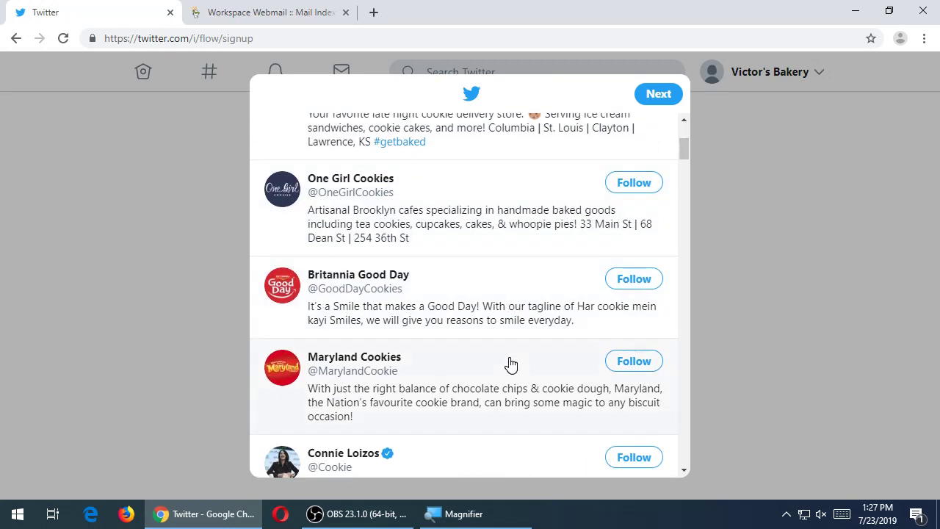
pyautogui.scroll(13, 510, 361)
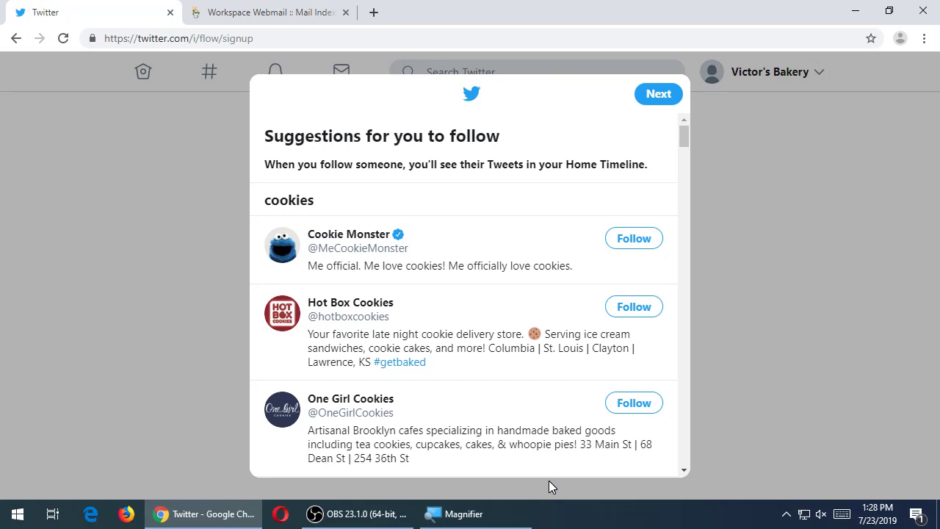
pyautogui.press('super')
pyautogui.write('cal')
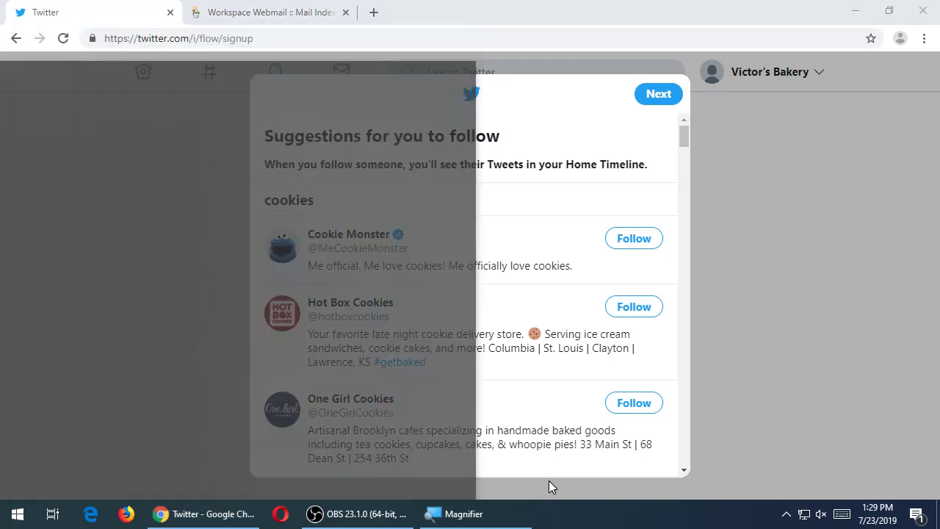
pyautogui.press('Return')
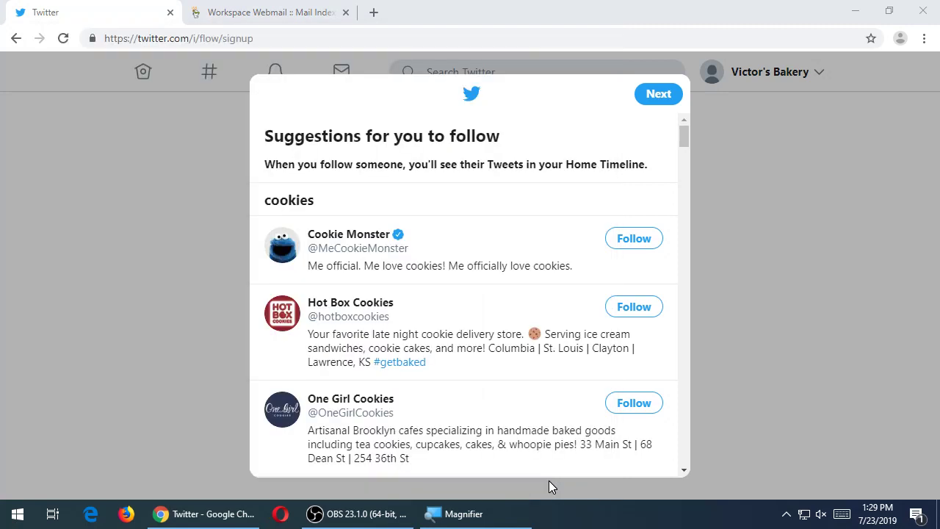
pyautogui.write('1000*.05')
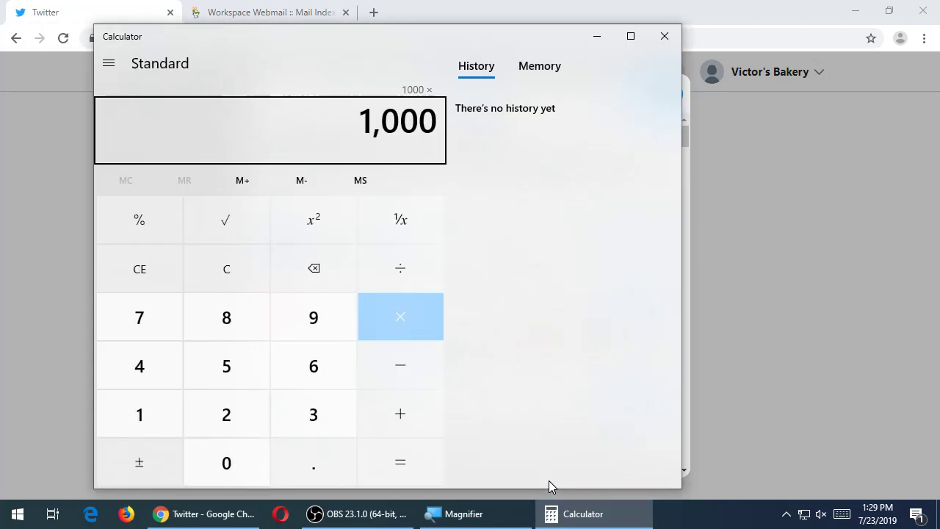
pyautogui.press('Return')
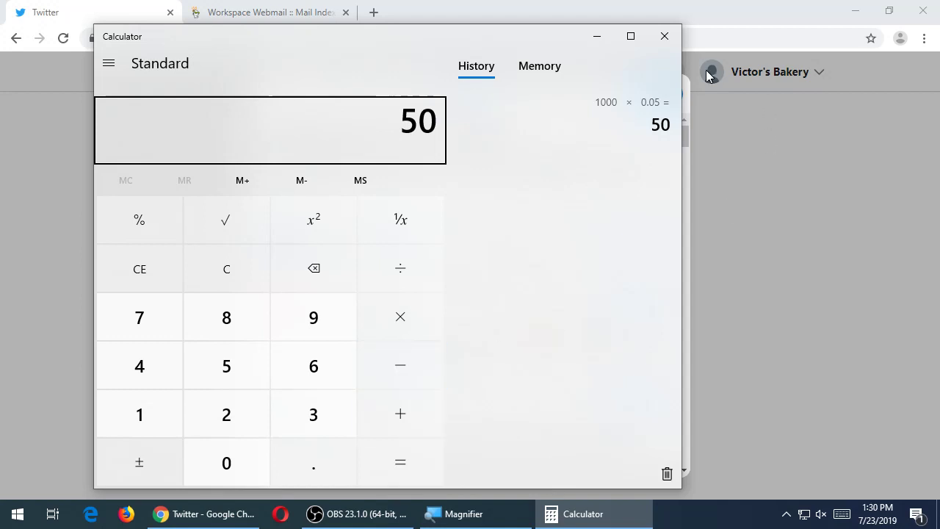
pyautogui.click(674, 41)
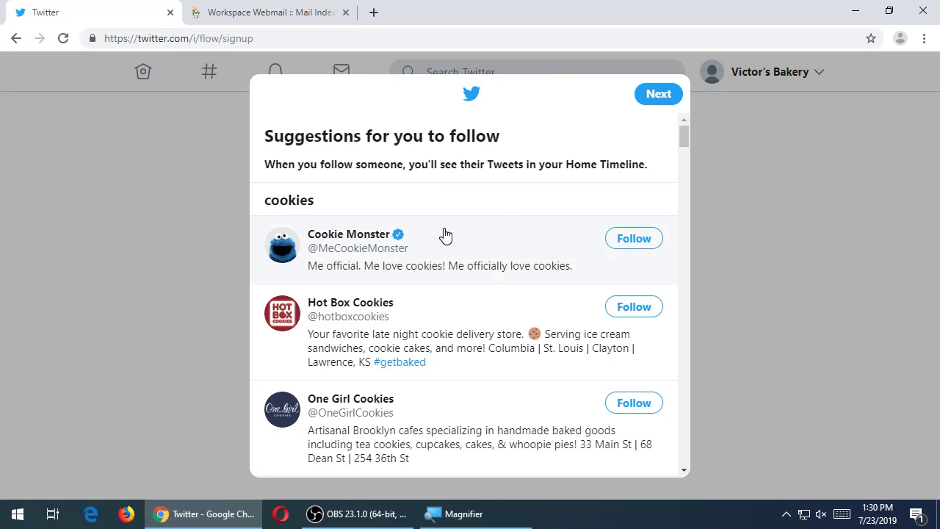
pyautogui.scroll(-4, 446, 230)
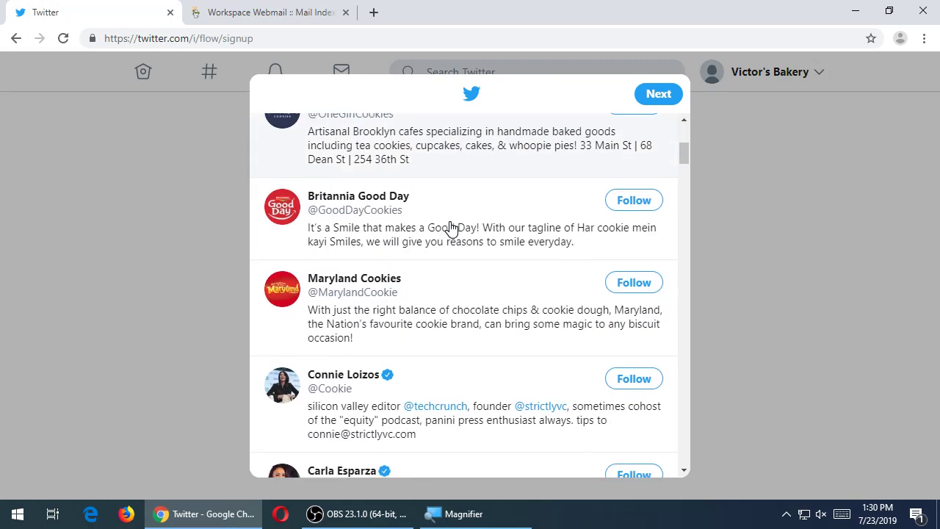
pyautogui.scroll(-6, 451, 226)
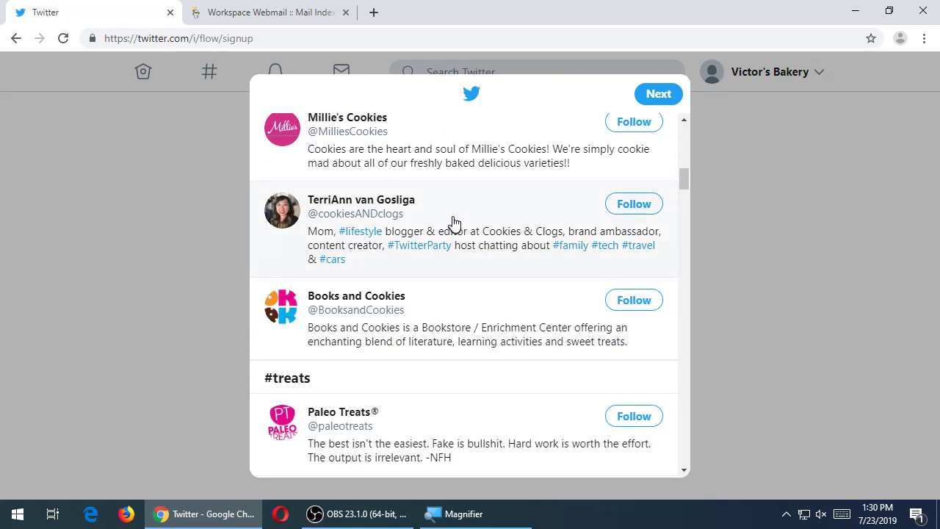
pyautogui.scroll(-3, 447, 329)
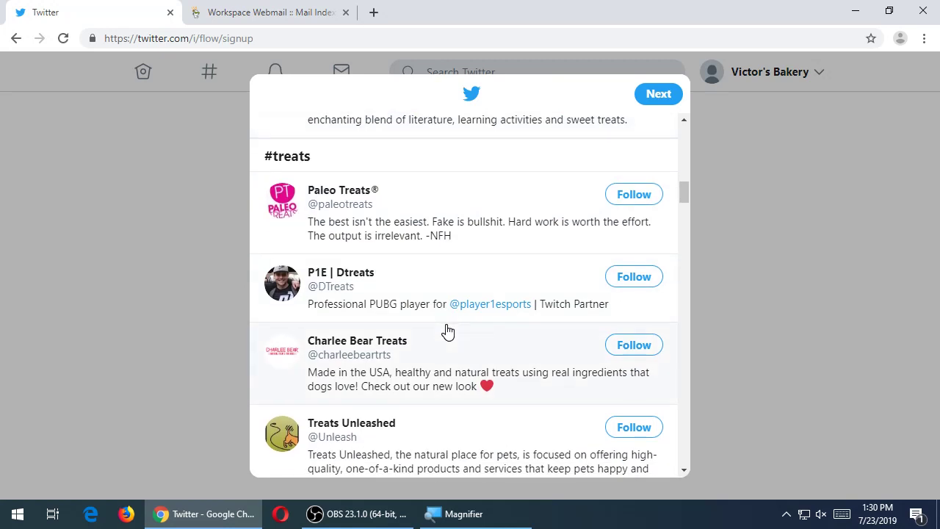
pyautogui.scroll(-5, 448, 331)
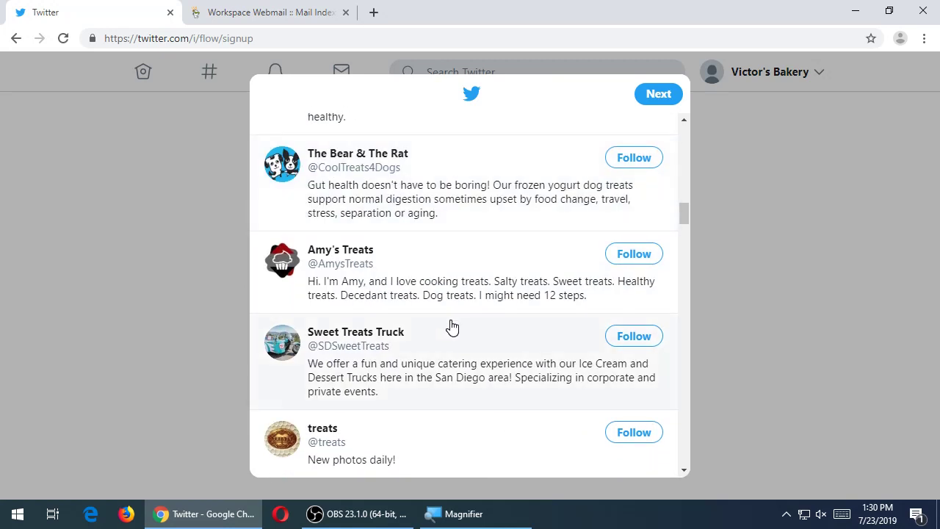
pyautogui.scroll(-2, 449, 328)
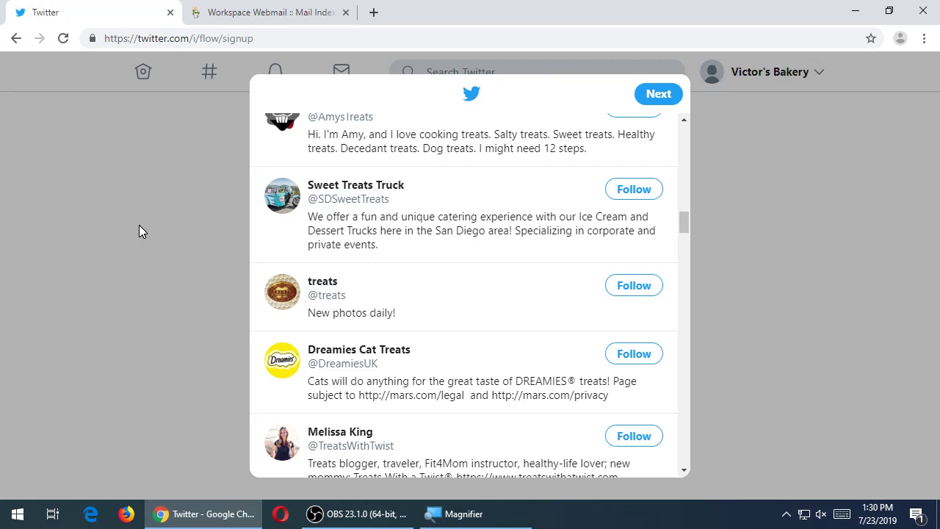
# - Follow Amy's Treats, a cookies-and-lifestyle blogger, Millie's Cookies and Maryland Cookies
pyautogui.scroll(-1, 378, 279)
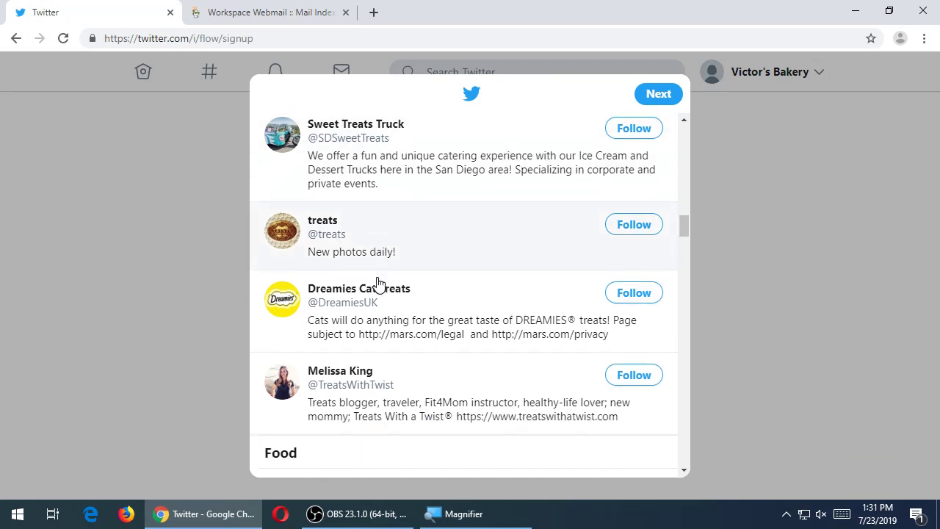
pyautogui.scroll(-1, 510, 298)
pyautogui.scroll(3, 510, 298)
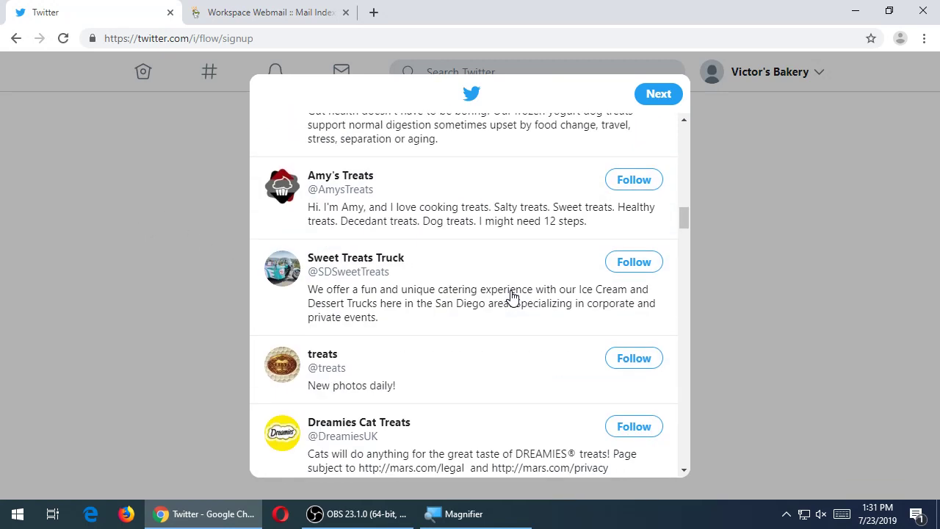
pyautogui.scroll(1, 512, 296)
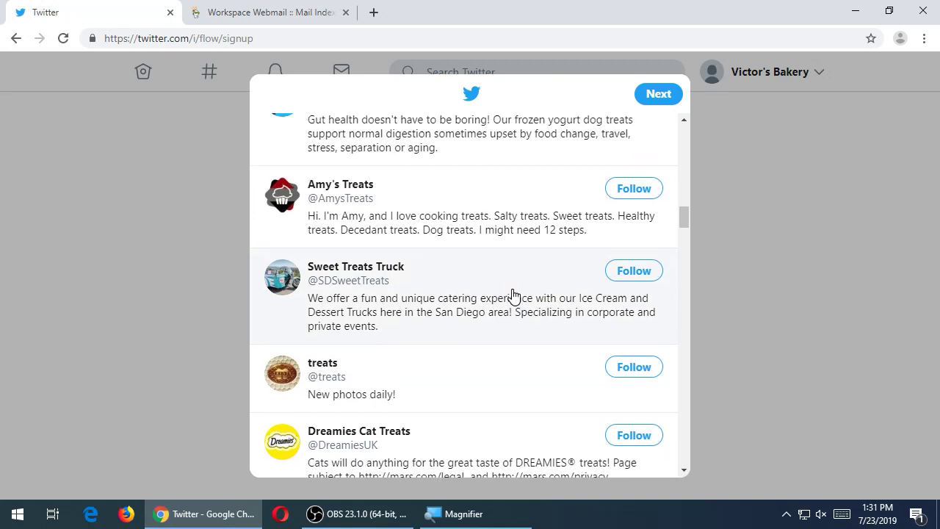
pyautogui.click(649, 258)
pyautogui.scroll(1, 511, 287)
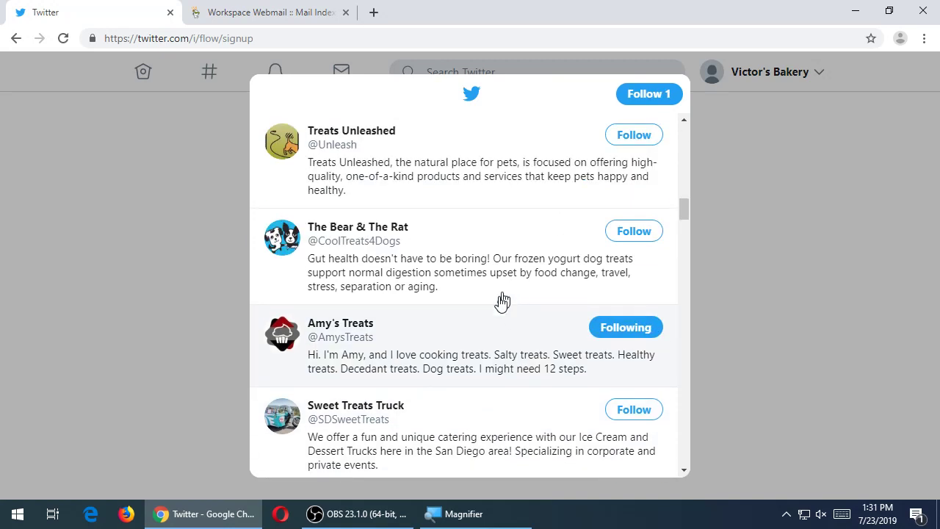
pyautogui.scroll(1, 478, 325)
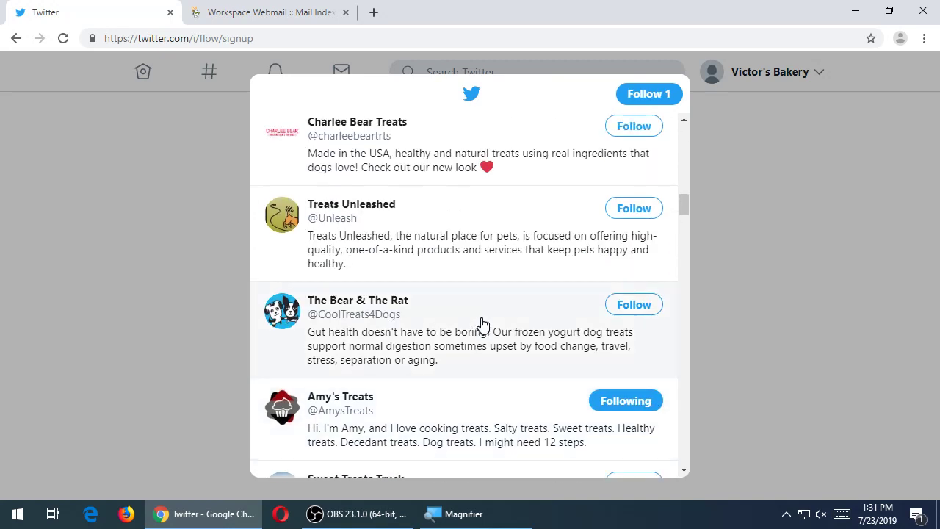
pyautogui.scroll(2, 482, 325)
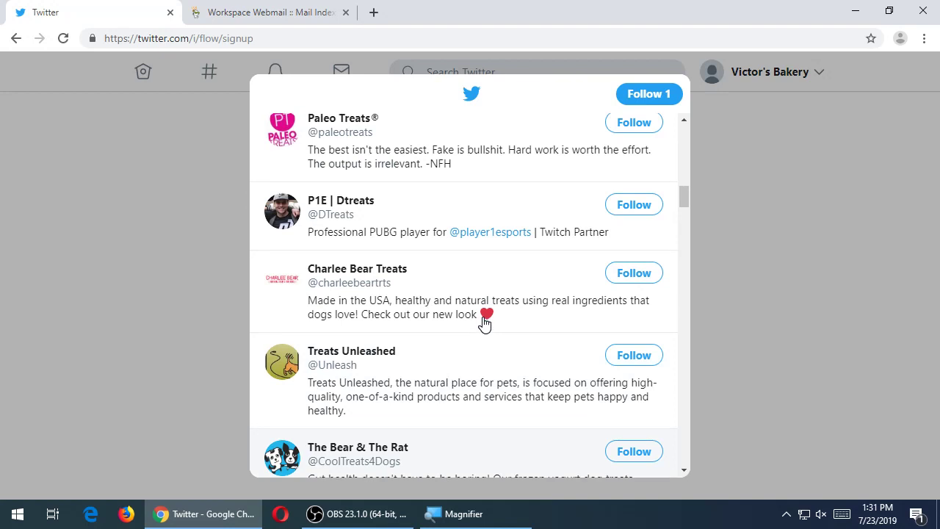
pyautogui.scroll(2, 484, 324)
pyautogui.scroll(2, 484, 324)
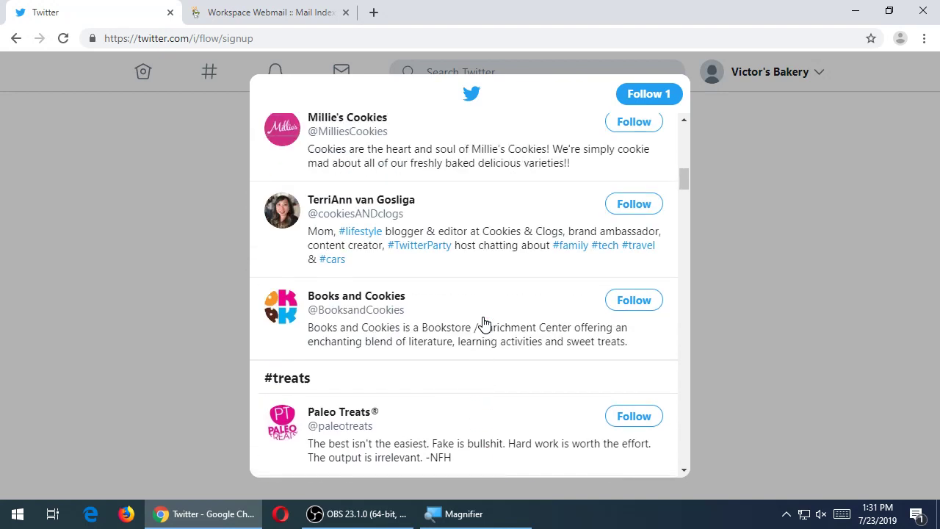
pyautogui.scroll(1, 484, 324)
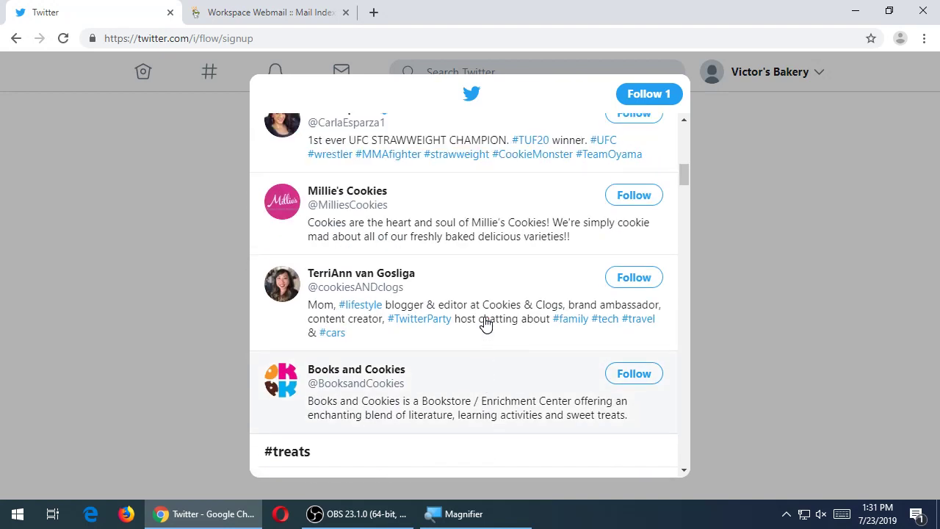
pyautogui.click(632, 282)
pyautogui.scroll(1, 512, 335)
pyautogui.click(631, 267)
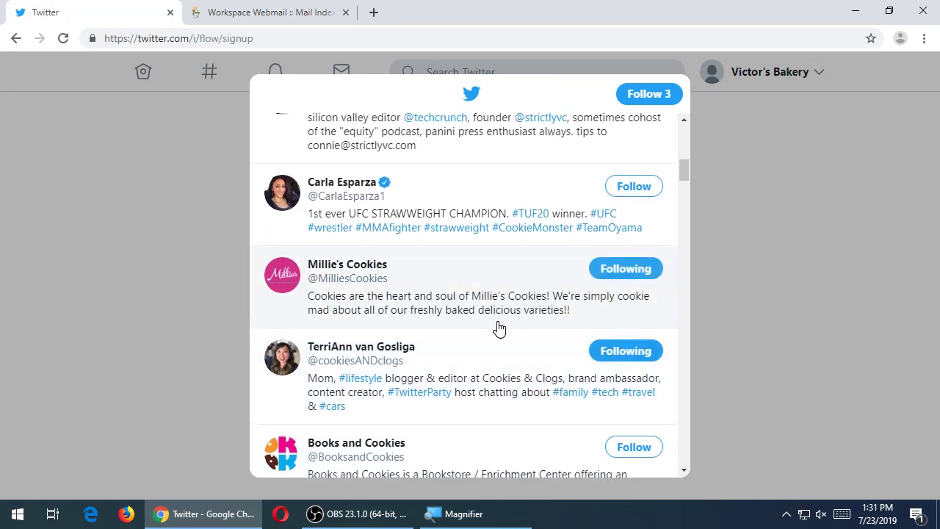
pyautogui.scroll(2, 499, 329)
pyautogui.scroll(1, 498, 329)
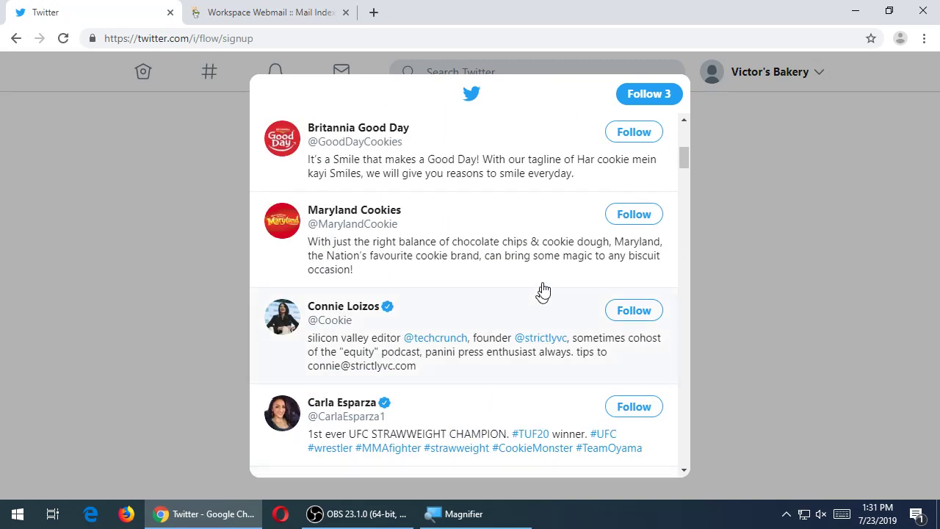
pyautogui.click(622, 215)
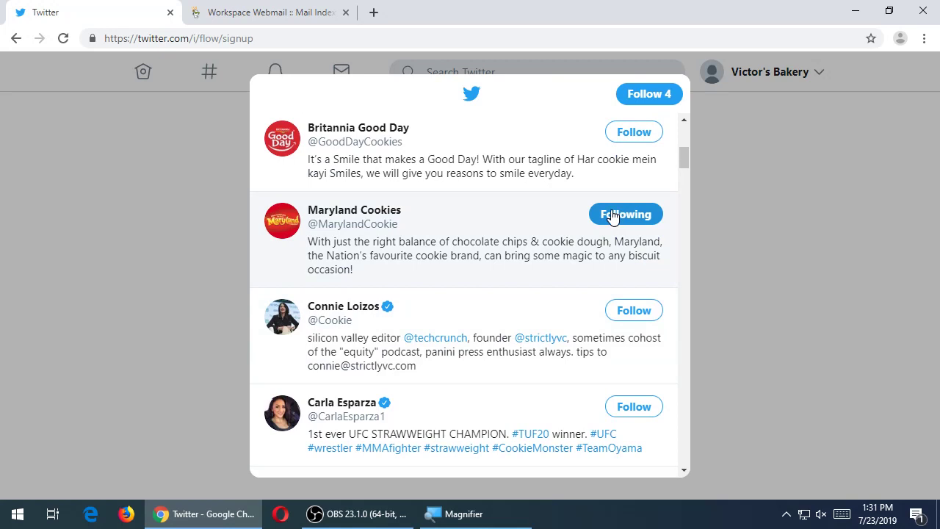
# - Follow Food Network and Chopped host Ted Allen
pyautogui.scroll(-6, 541, 215)
pyautogui.scroll(-15, 541, 215)
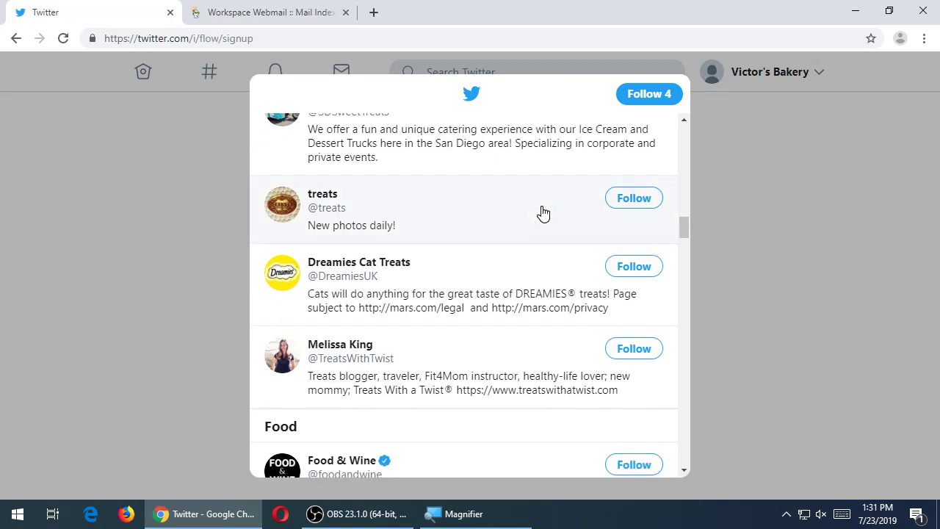
pyautogui.scroll(-1, 543, 262)
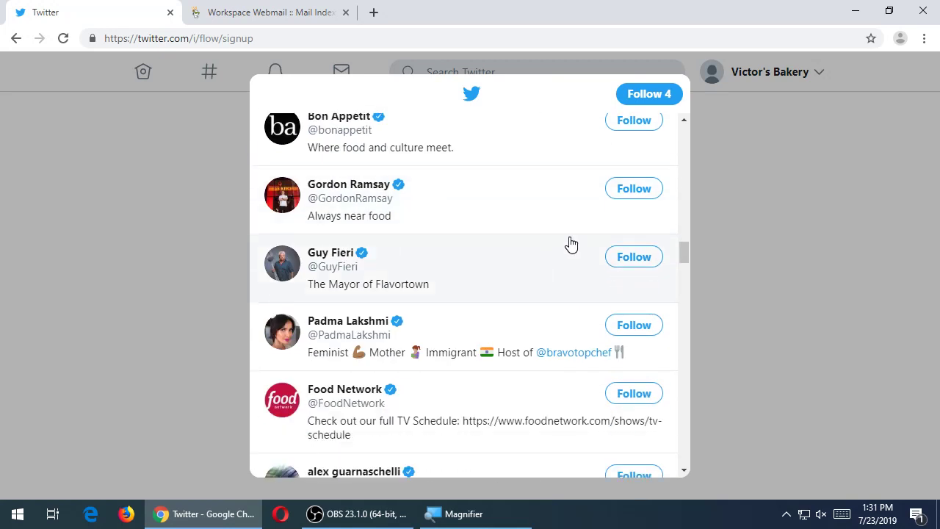
pyautogui.scroll(-3, 578, 261)
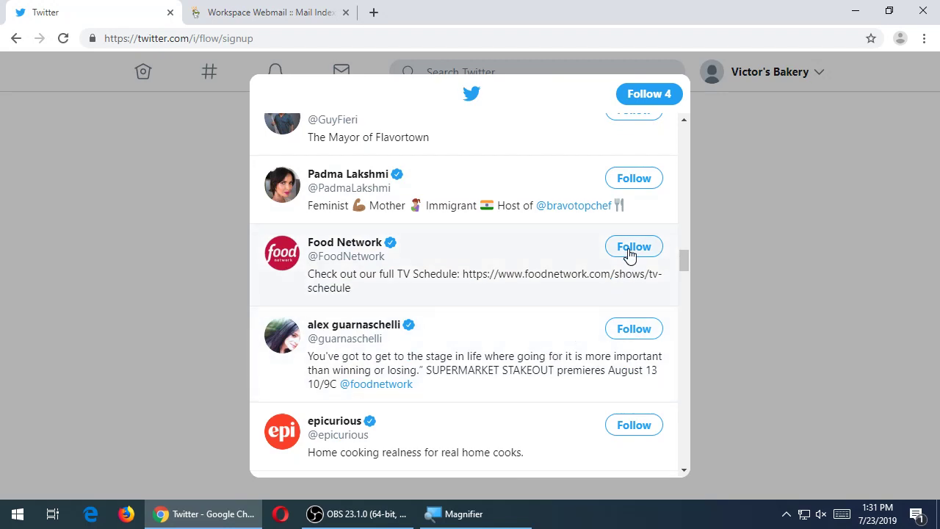
pyautogui.click(627, 248)
pyautogui.scroll(-3, 532, 333)
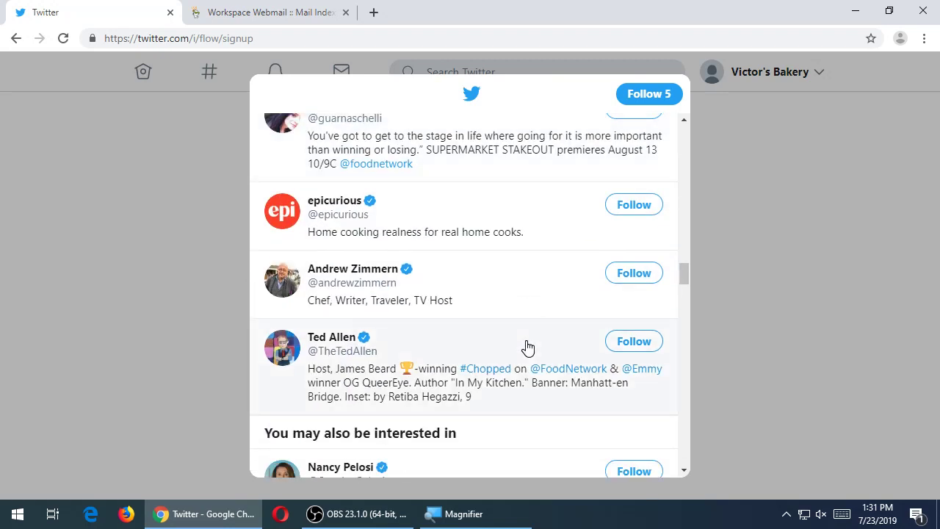
pyautogui.scroll(-2, 527, 347)
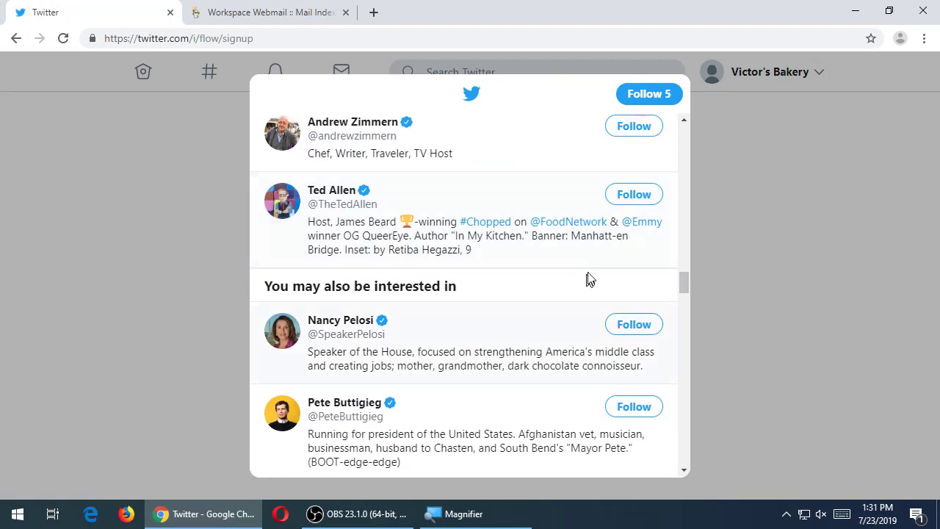
pyautogui.click(622, 196)
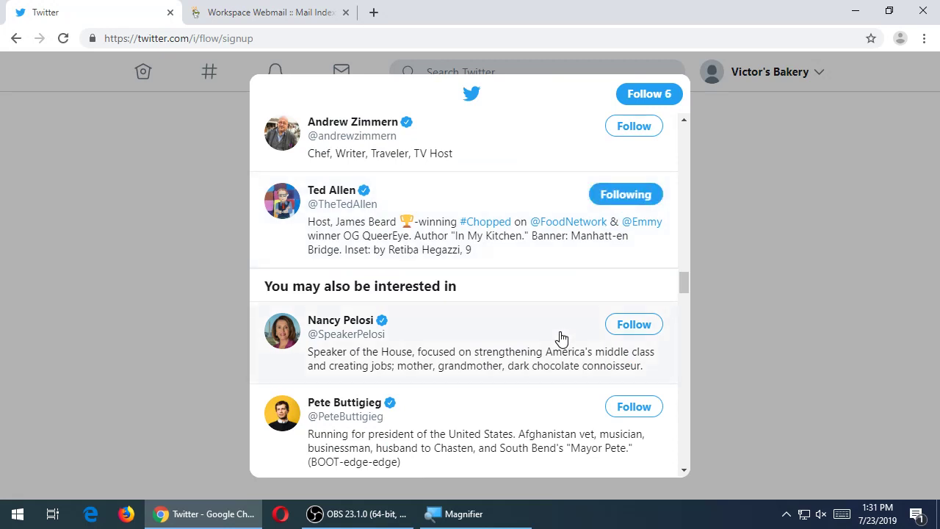
# - Scroll through the remaining suggestions and confirm with 'Follow 6'
pyautogui.scroll(-2, 563, 337)
pyautogui.scroll(-3, 563, 337)
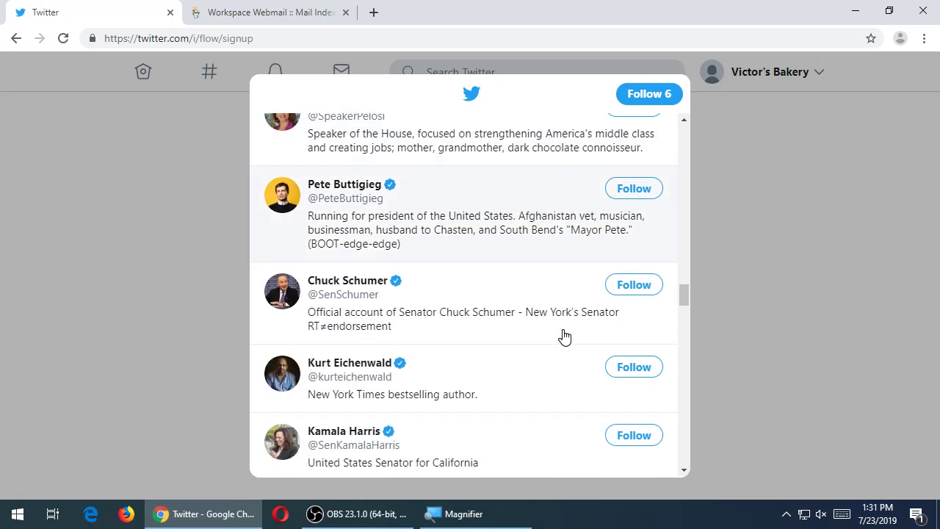
pyautogui.scroll(-7, 563, 337)
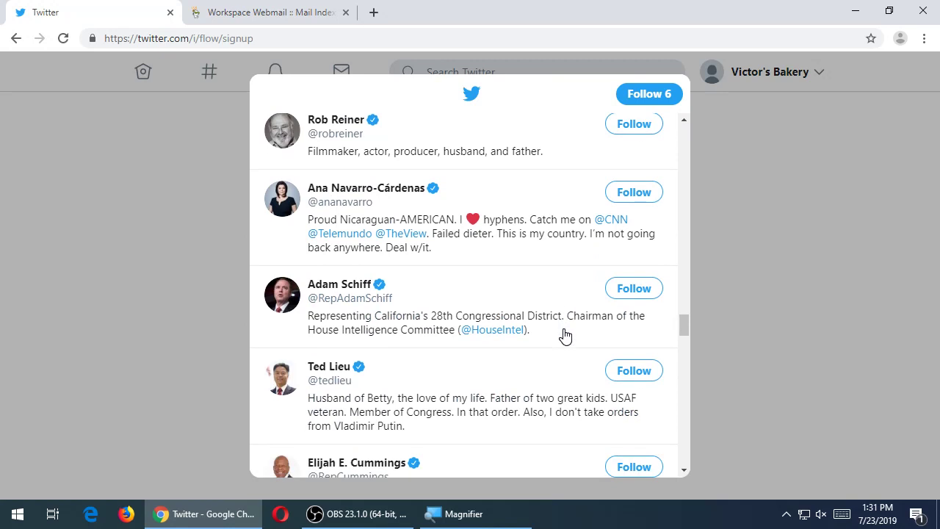
pyautogui.scroll(-7, 564, 337)
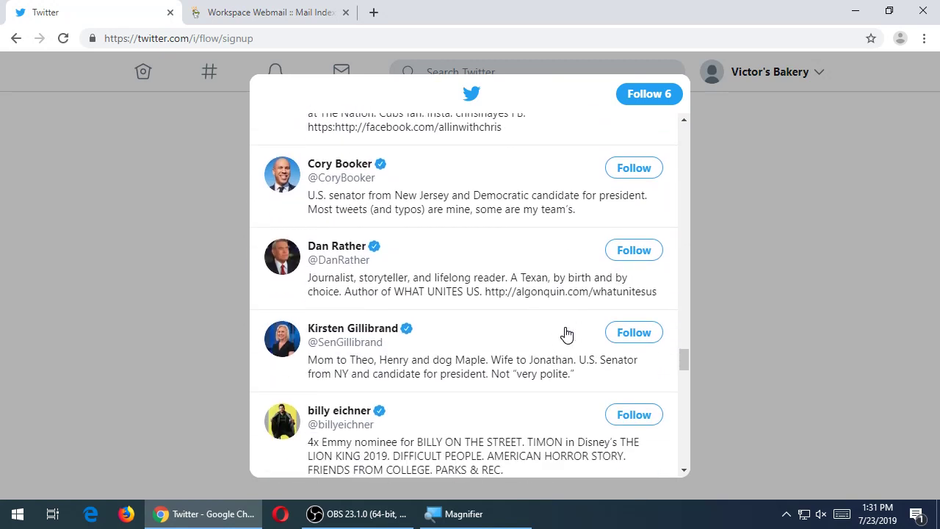
pyautogui.scroll(-4, 566, 335)
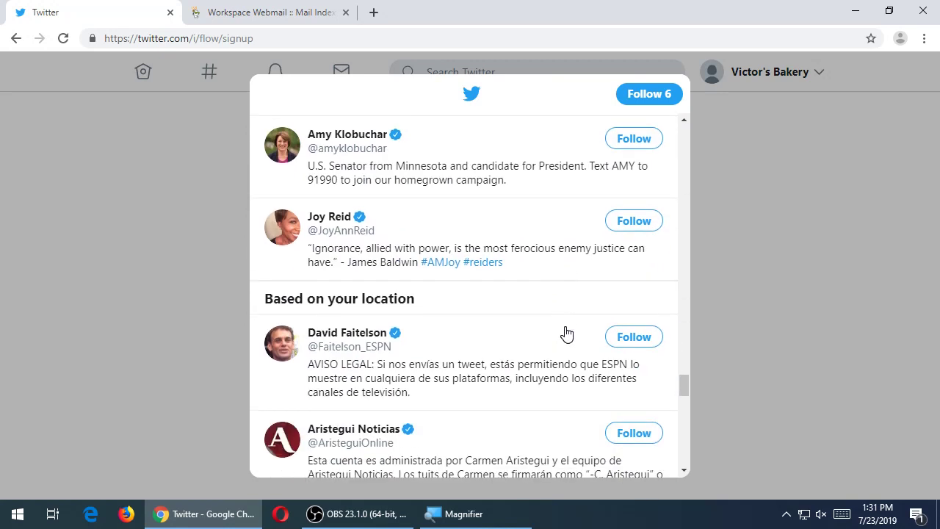
pyautogui.scroll(-2, 565, 333)
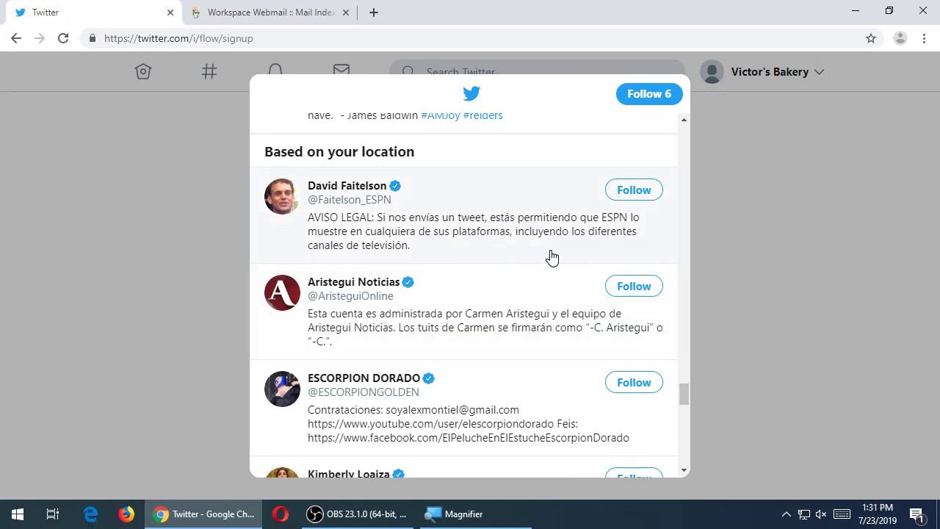
pyautogui.scroll(-5, 553, 257)
pyautogui.scroll(-7, 552, 256)
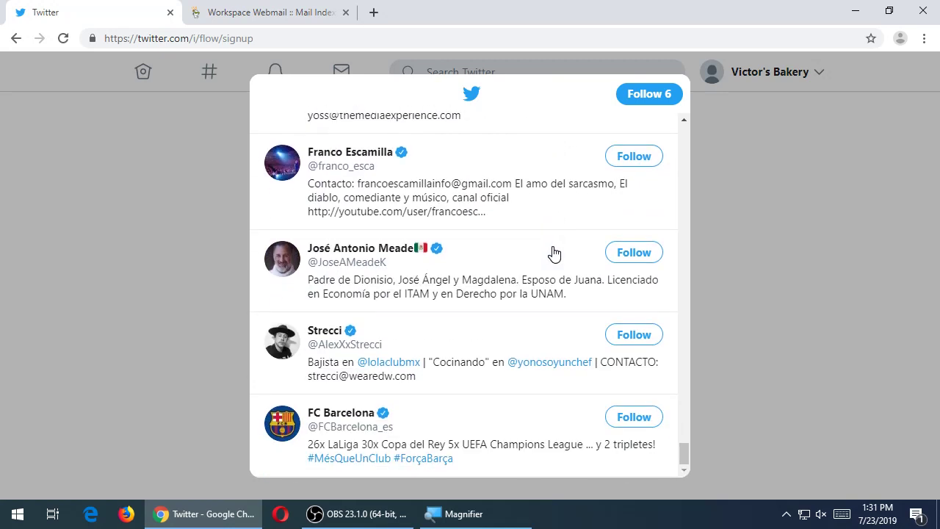
pyautogui.moveTo(689, 465); pyautogui.dragTo(689, 308)
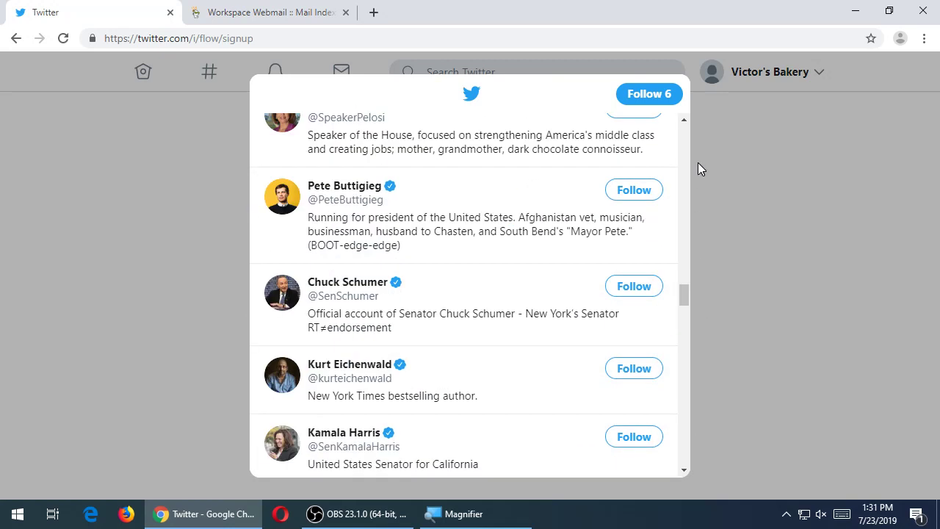
pyautogui.scroll(-5, 590, 419)
pyautogui.scroll(-5, 494, 373)
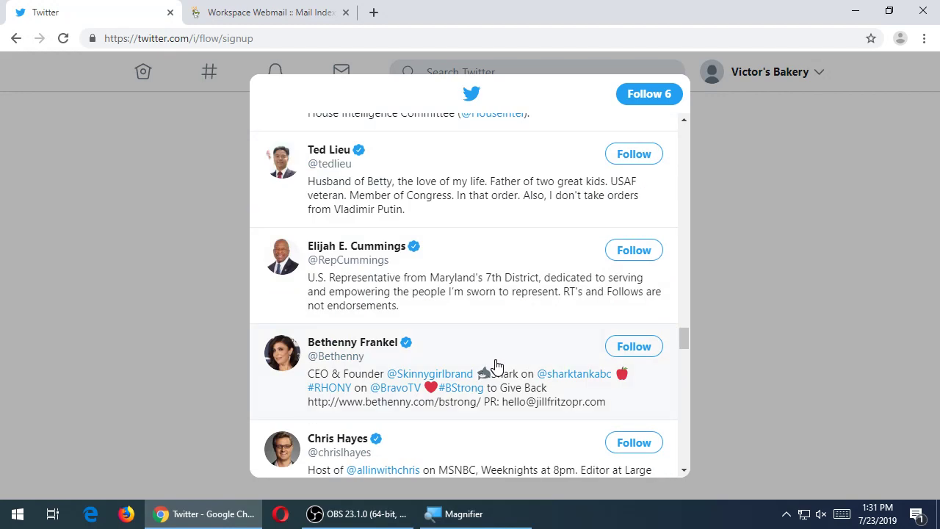
pyautogui.scroll(-8, 495, 365)
pyautogui.scroll(-20, 499, 360)
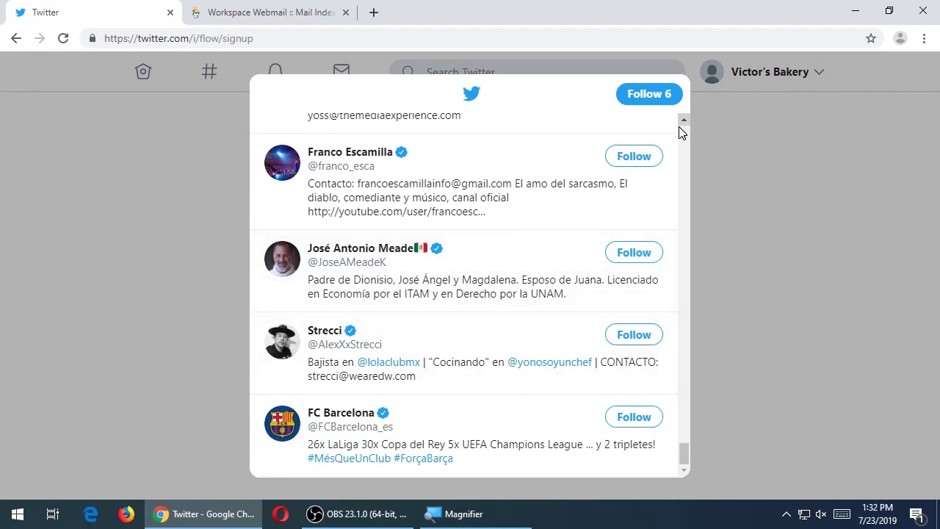
pyautogui.click(682, 132)
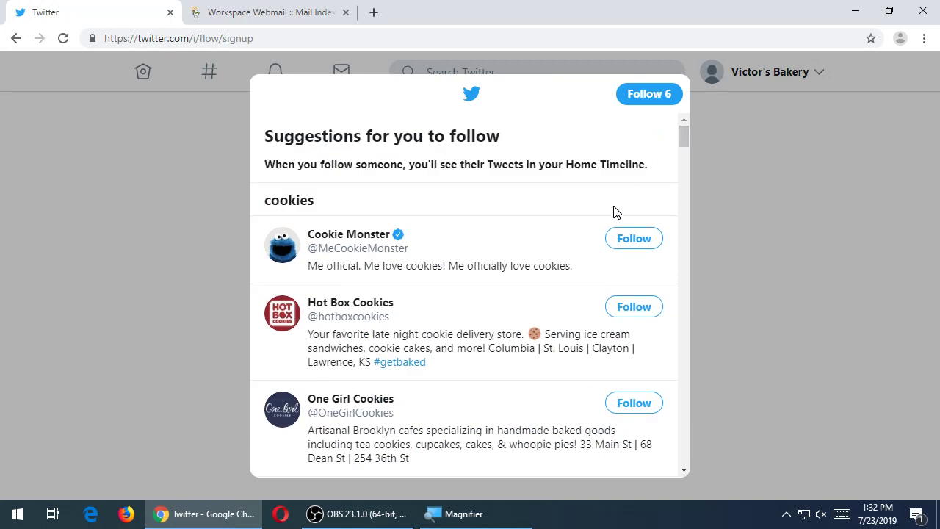
pyautogui.click(650, 97)
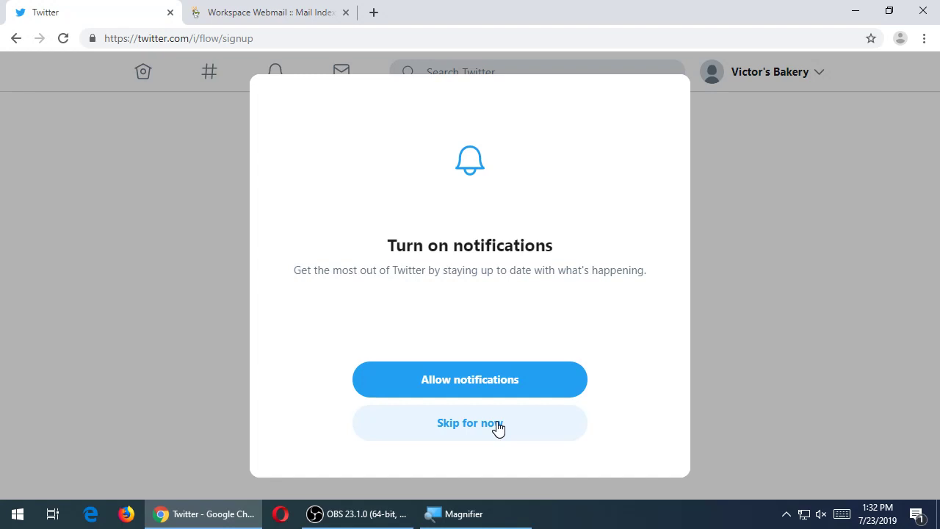
# - Skip notifications and begin the new-features tour
pyautogui.click(507, 430)
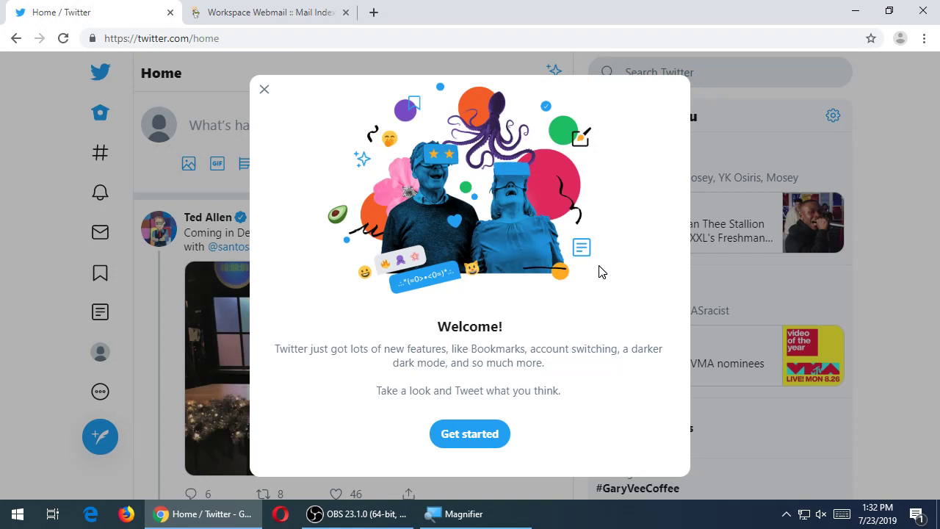
pyautogui.click(486, 435)
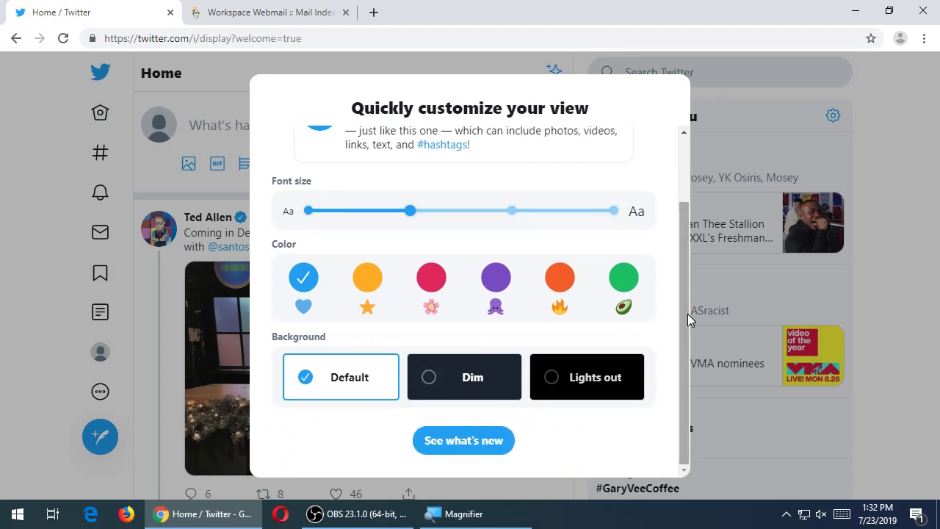
# - Set the font size to smallest and the accent colour to purple
pyautogui.moveTo(687, 314); pyautogui.dragTo(683, 178)
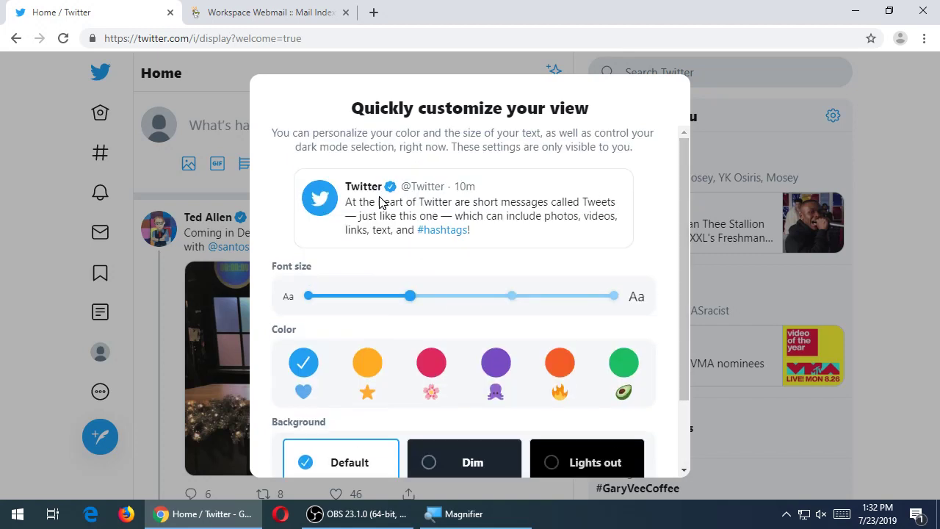
pyautogui.click(308, 295)
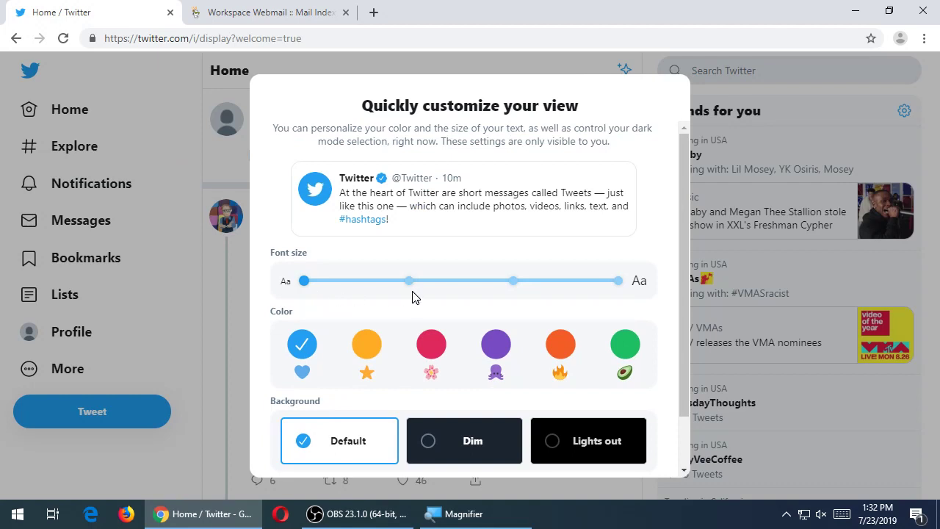
pyautogui.click(410, 295)
pyautogui.click(510, 296)
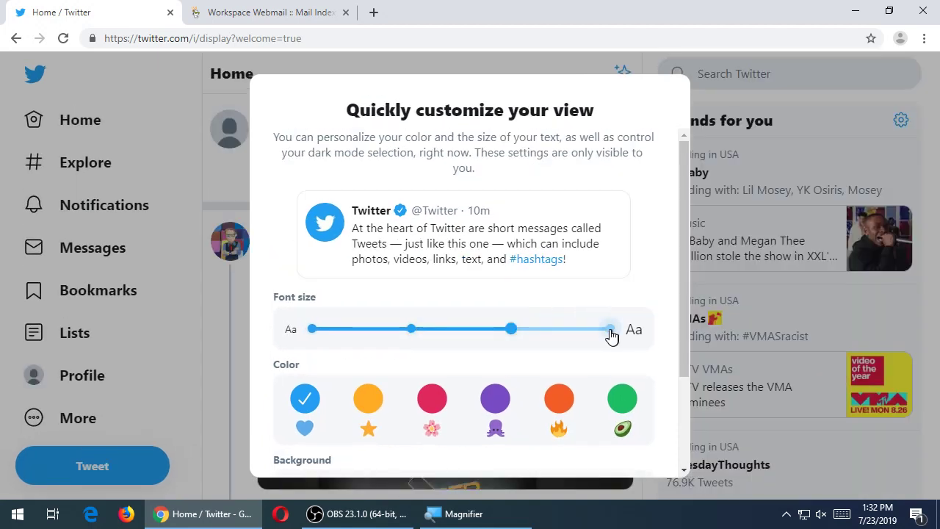
pyautogui.click(610, 330)
pyautogui.click(317, 372)
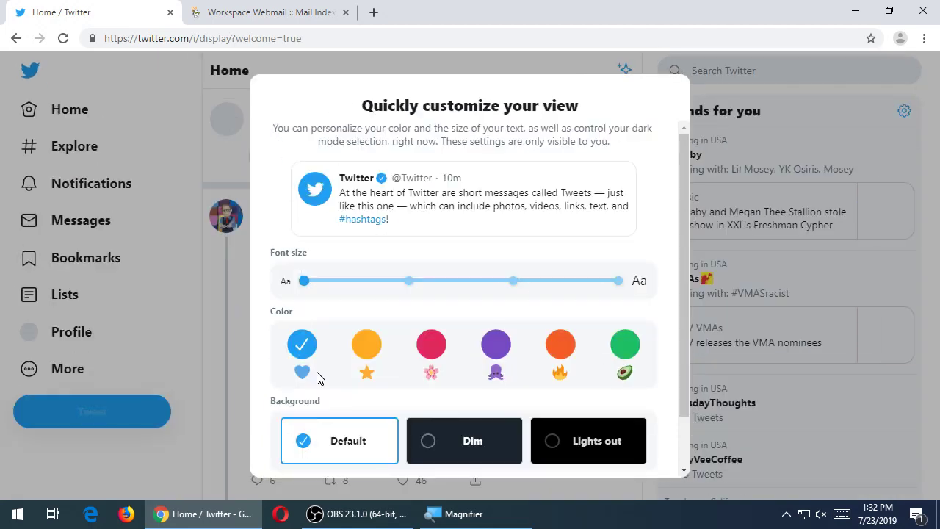
pyautogui.click(366, 343)
pyautogui.click(432, 345)
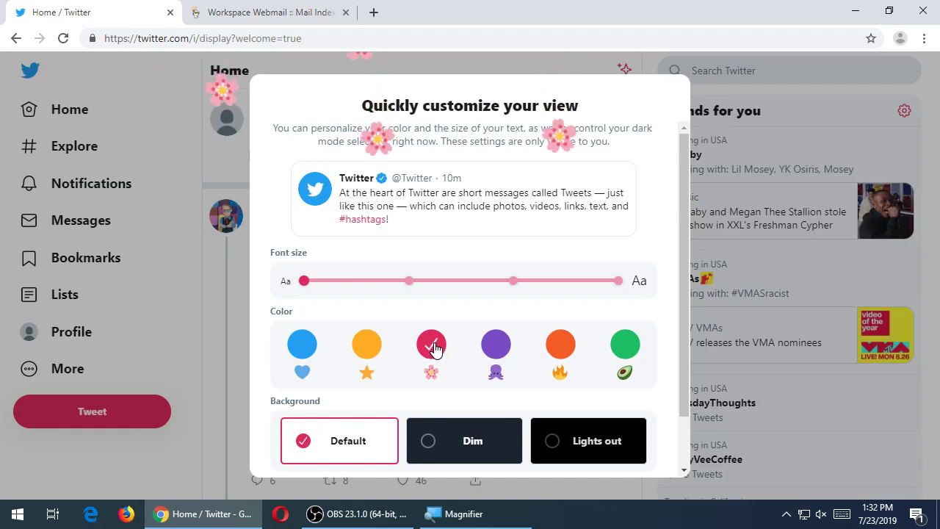
pyautogui.click(495, 344)
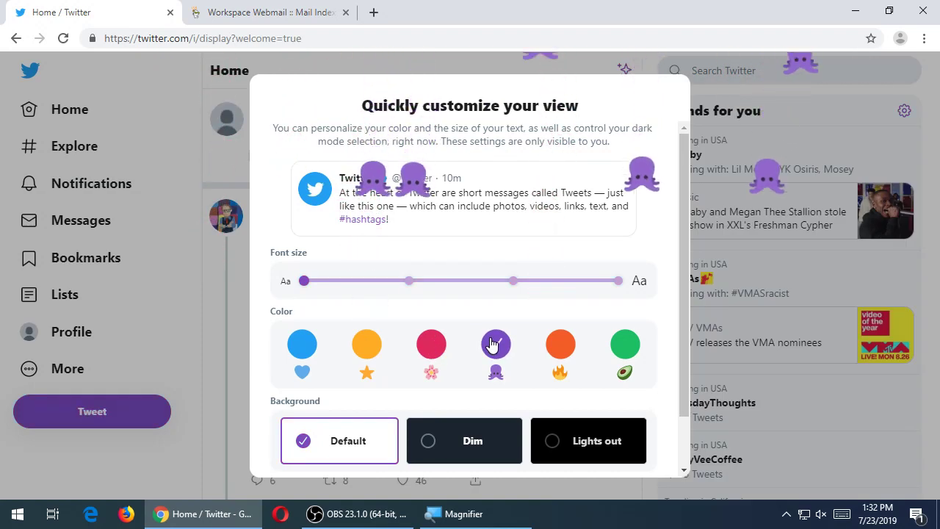
# - Keep the Default light background and return to the home timeline
pyautogui.scroll(-1, 492, 345)
pyautogui.click(483, 384)
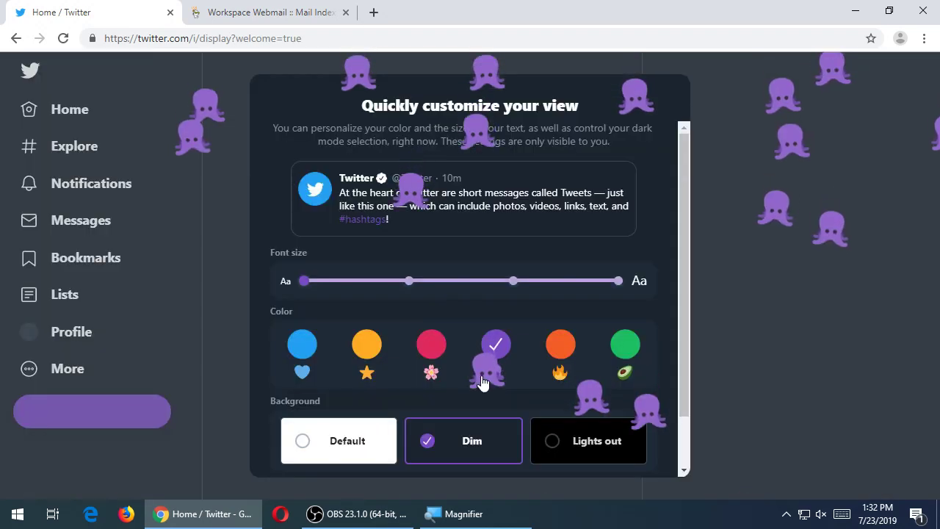
pyautogui.click(598, 436)
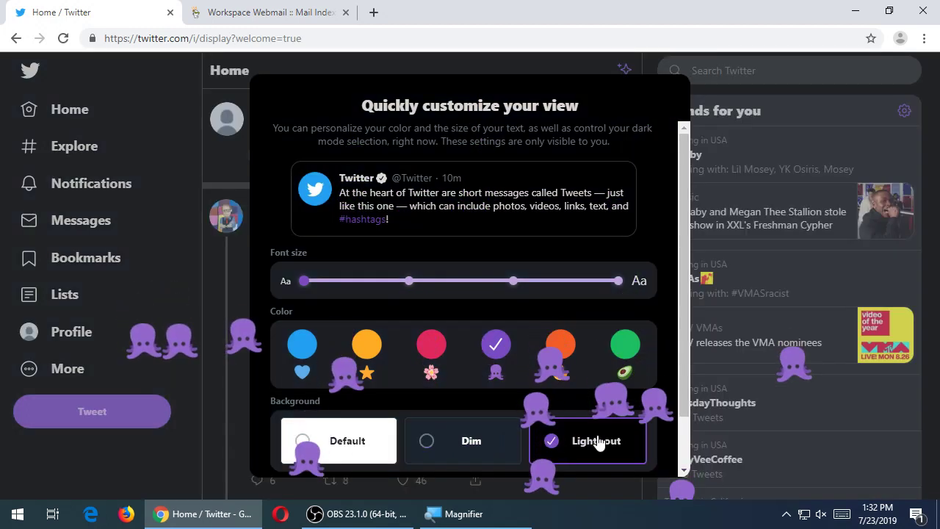
pyautogui.click(459, 443)
pyautogui.scroll(-1, 440, 398)
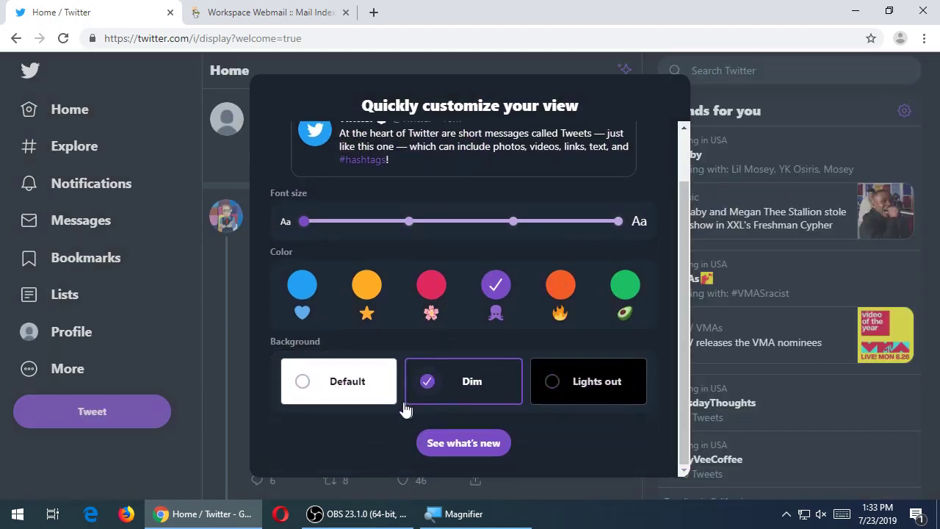
pyautogui.click(369, 390)
pyautogui.scroll(-1, 554, 320)
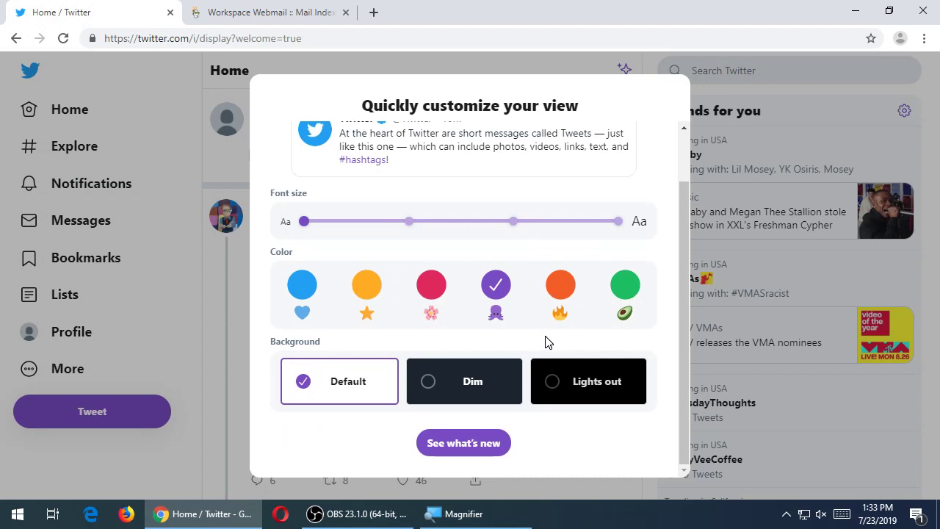
pyautogui.click(461, 443)
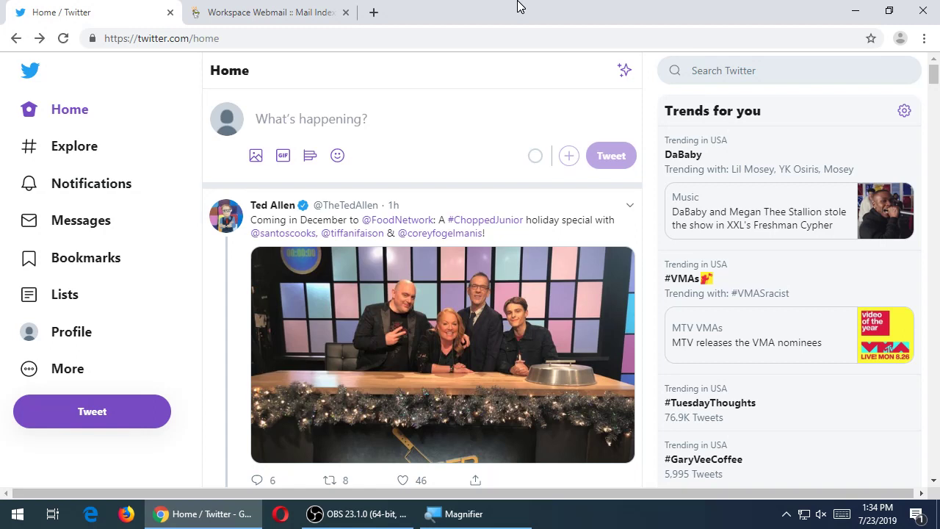
pyautogui.scroll(-15, 443, 273)
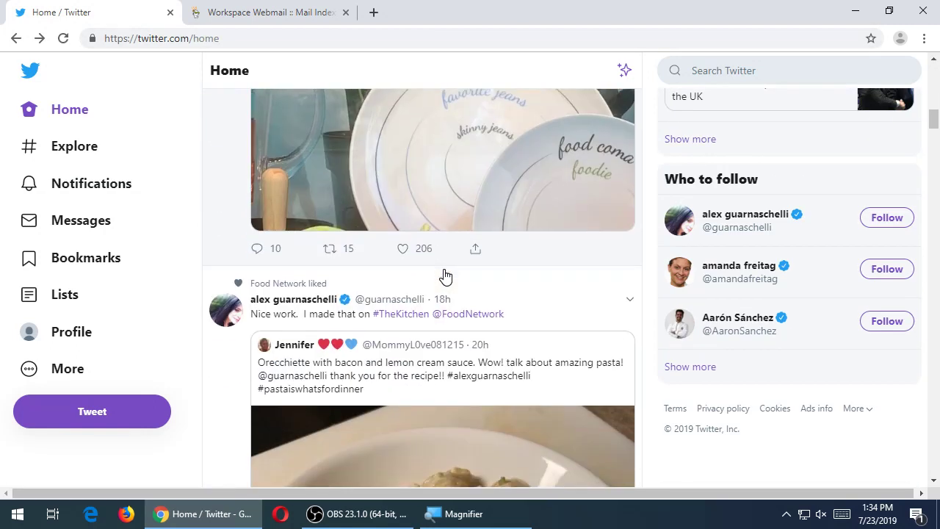
pyautogui.scroll(5, 443, 275)
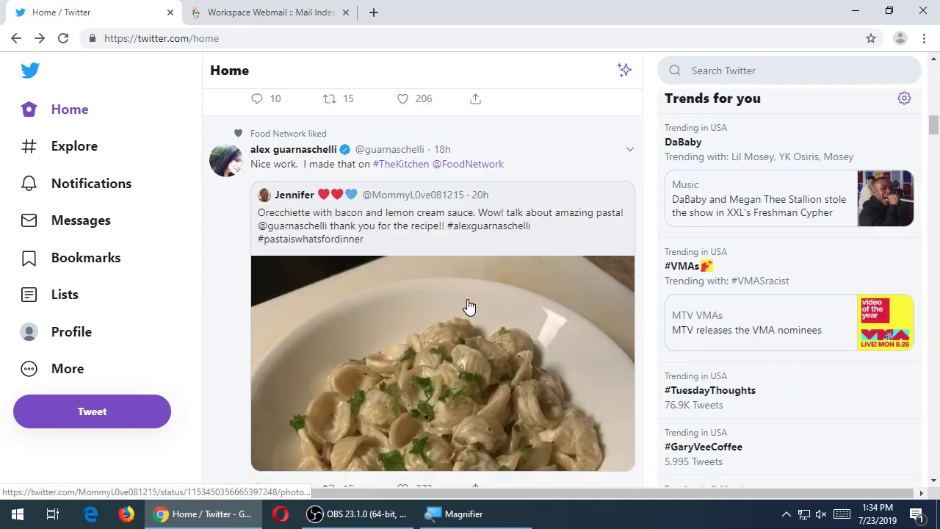
pyautogui.scroll(-10, 467, 304)
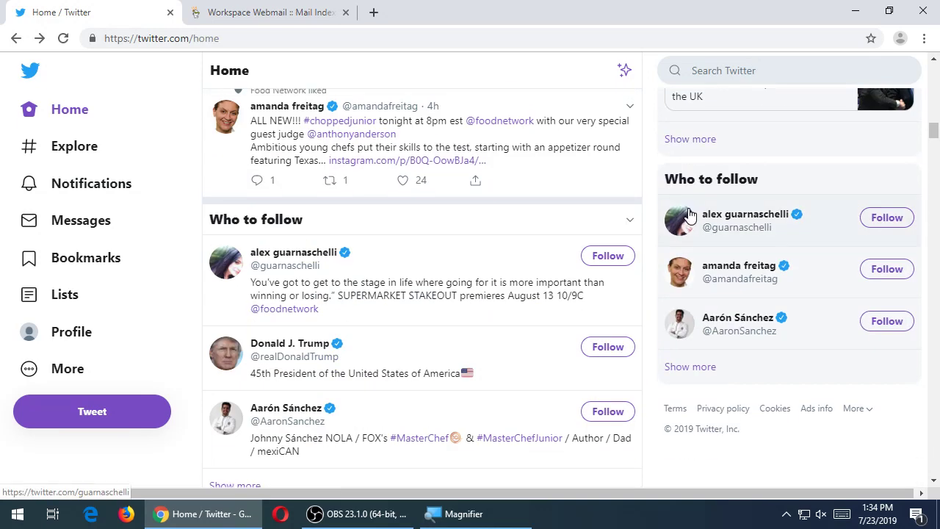
pyautogui.scroll(-1, 690, 213)
pyautogui.moveTo(677, 218)
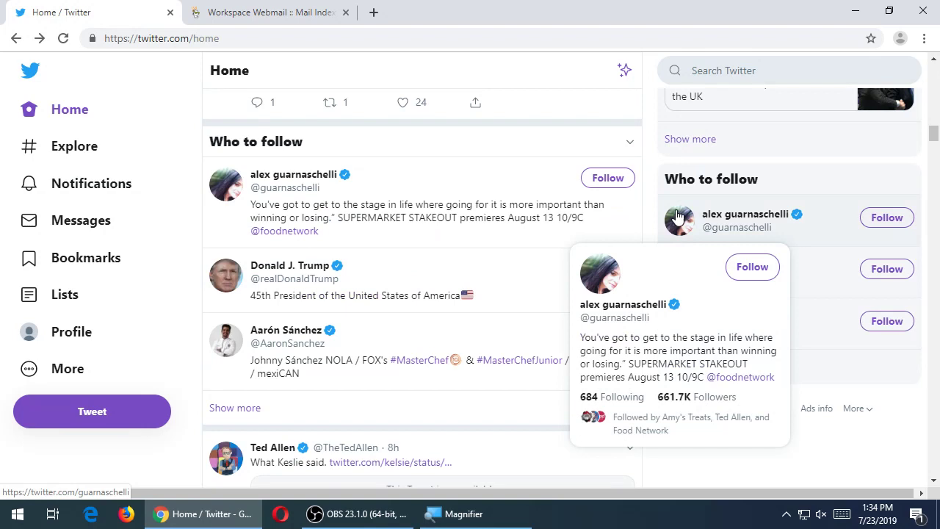
pyautogui.scroll(5, 660, 220)
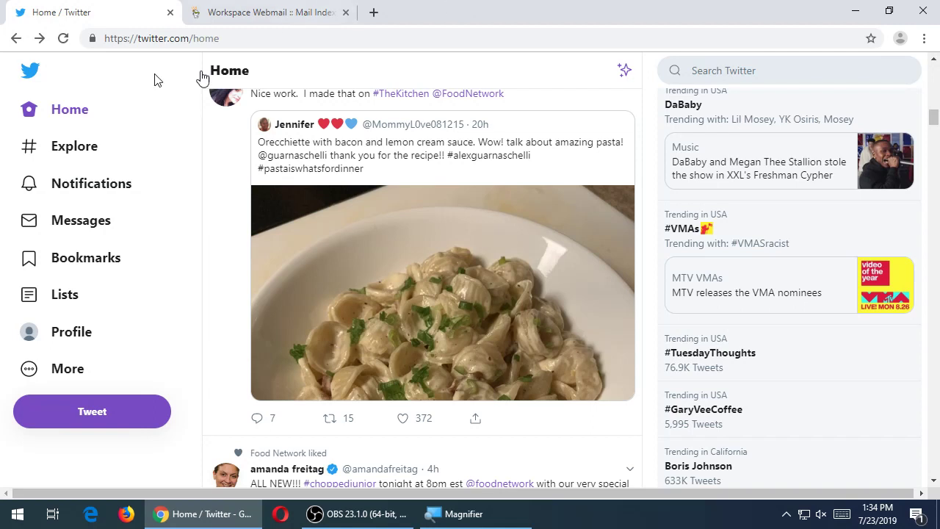
# - Open the Victor's Bakery profile and select its name and page web address
pyautogui.click(60, 337)
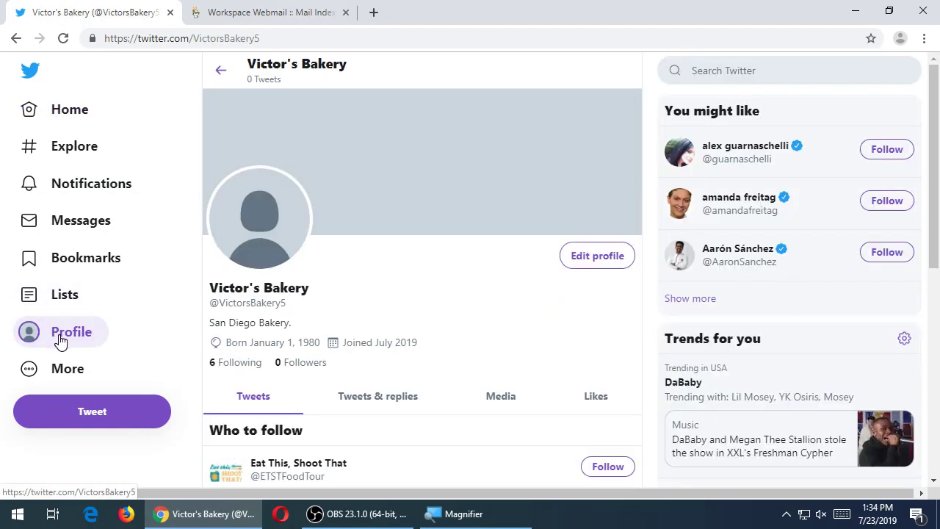
pyautogui.scroll(-2, 462, 287)
pyautogui.scroll(-5, 462, 297)
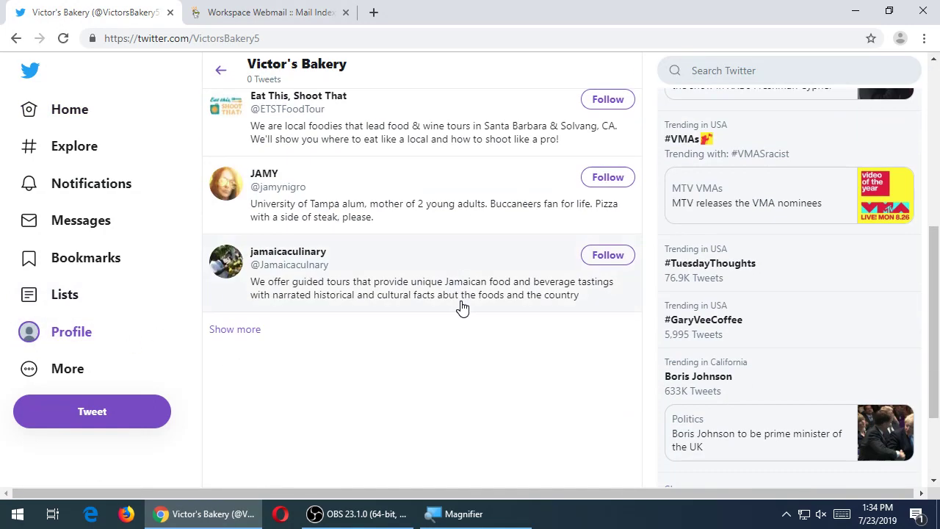
pyautogui.scroll(3, 433, 381)
pyautogui.scroll(4, 434, 381)
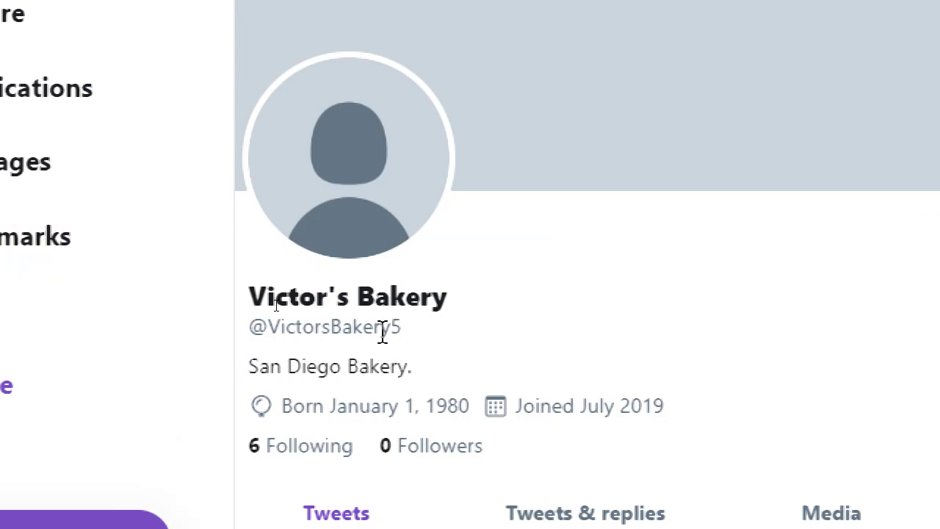
pyautogui.moveTo(268, 297); pyautogui.dragTo(421, 296)
pyautogui.click(440, 302)
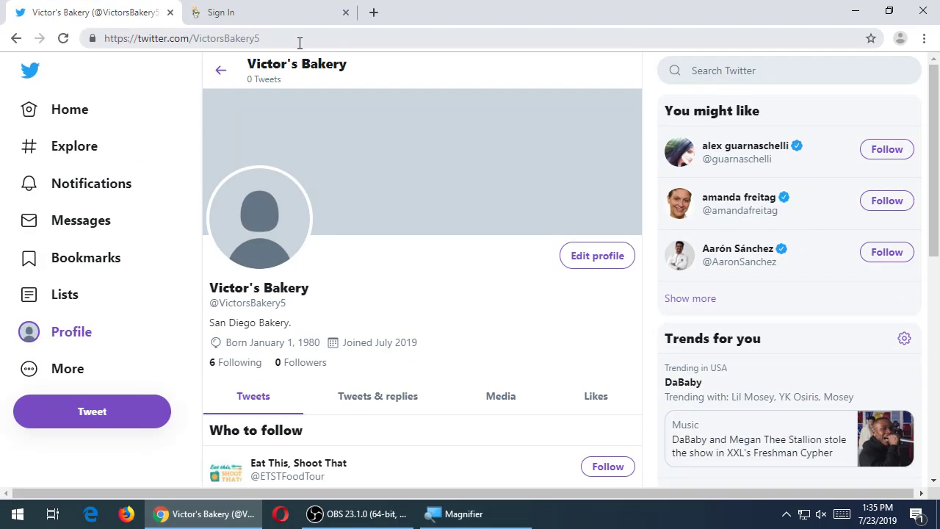
pyautogui.click(596, 80)
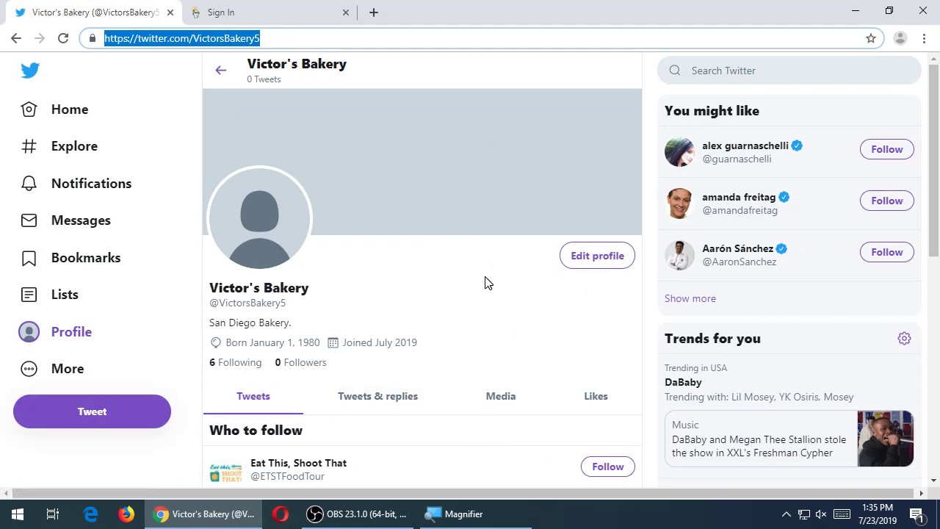
# - Open Edit profile, cancel the avatar and header pickers, and view bio, location, website fields
pyautogui.click(447, 289)
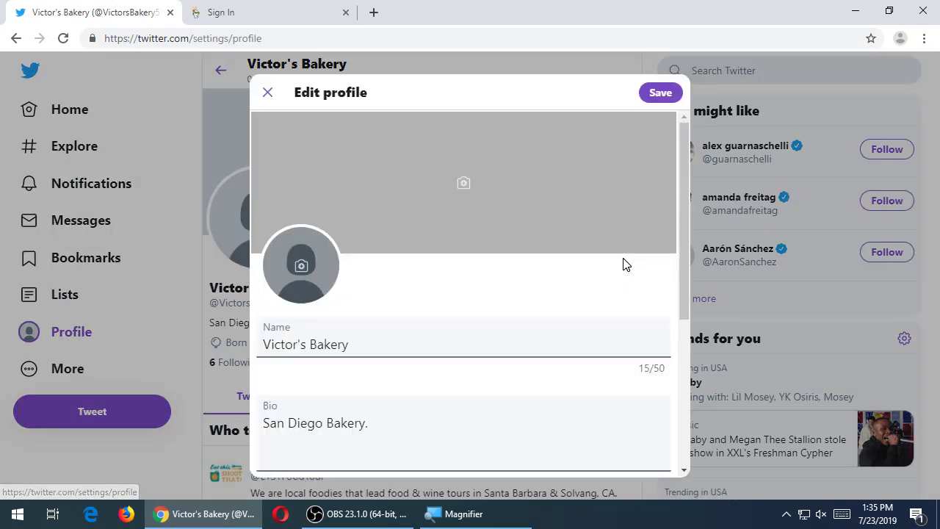
pyautogui.scroll(-1, 655, 263)
pyautogui.scroll(1, 653, 184)
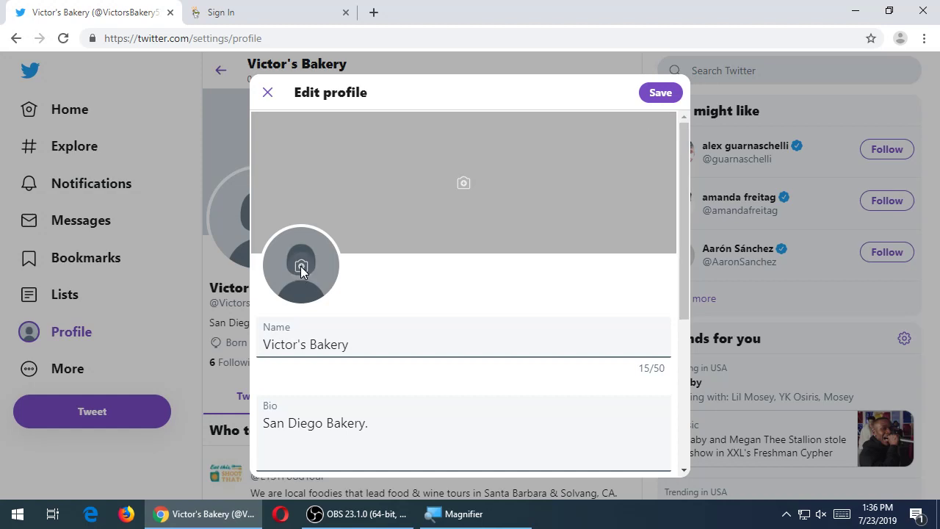
pyautogui.click(300, 266)
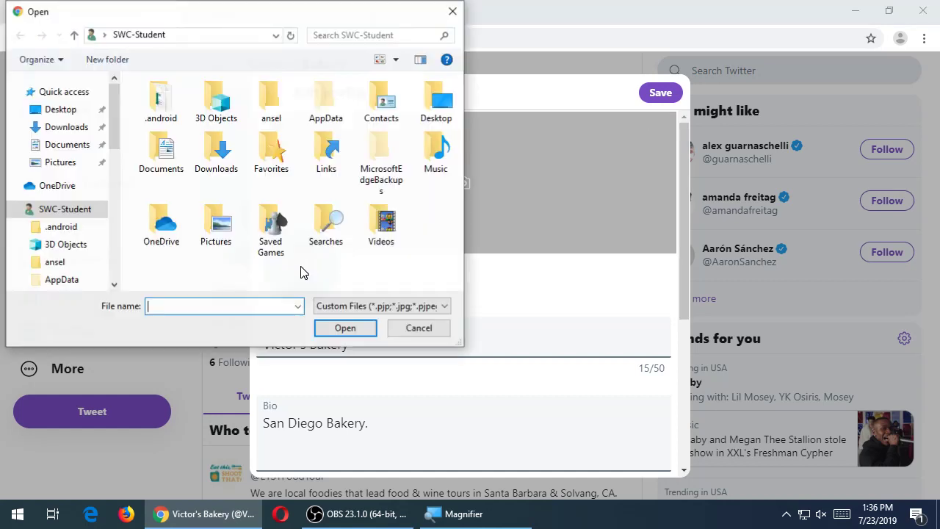
pyautogui.click(450, 13)
pyautogui.click(463, 186)
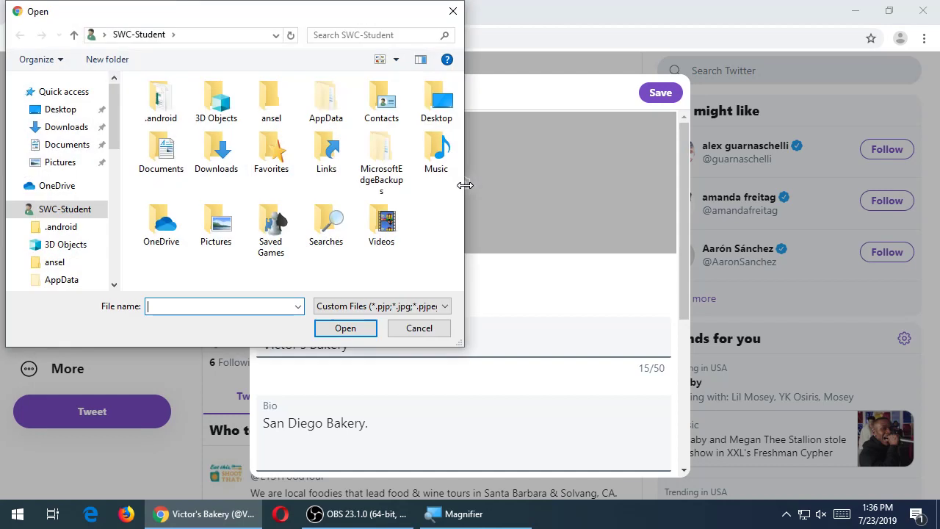
pyautogui.click(453, 11)
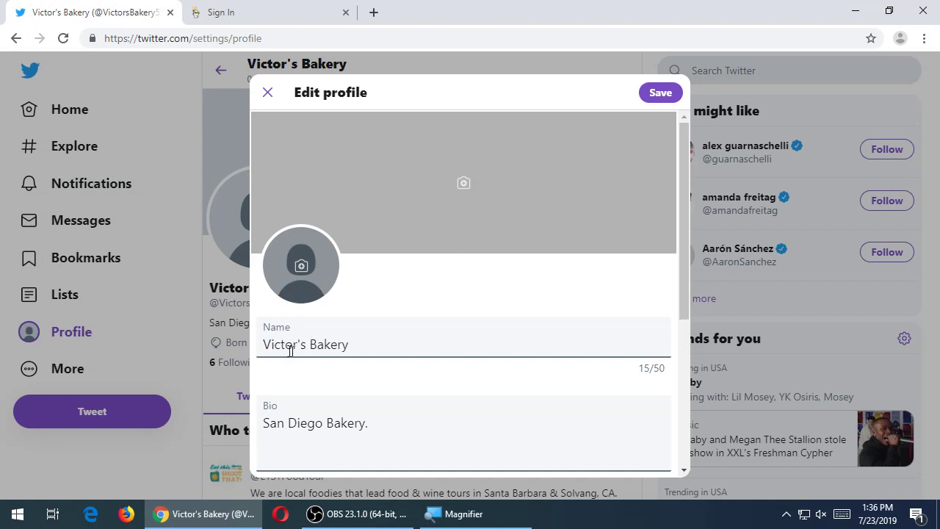
pyautogui.scroll(-2, 397, 367)
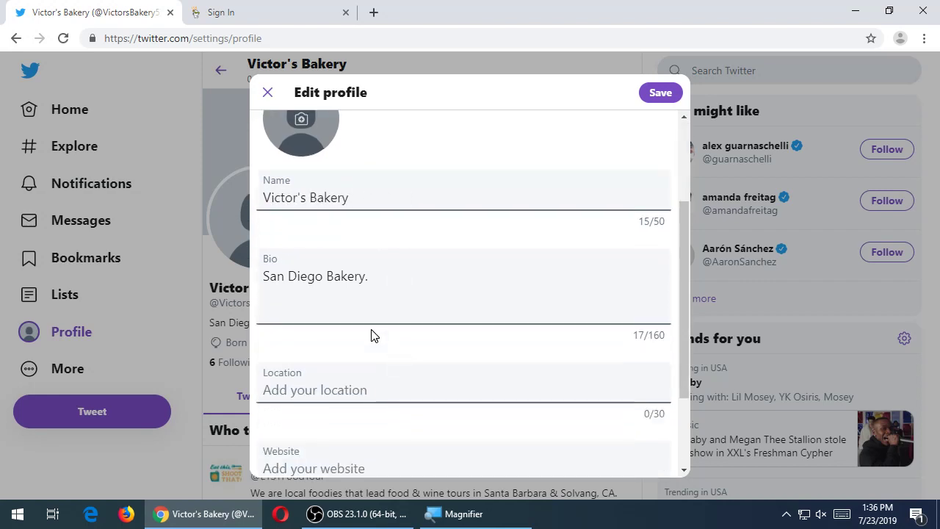
pyautogui.scroll(-2, 386, 285)
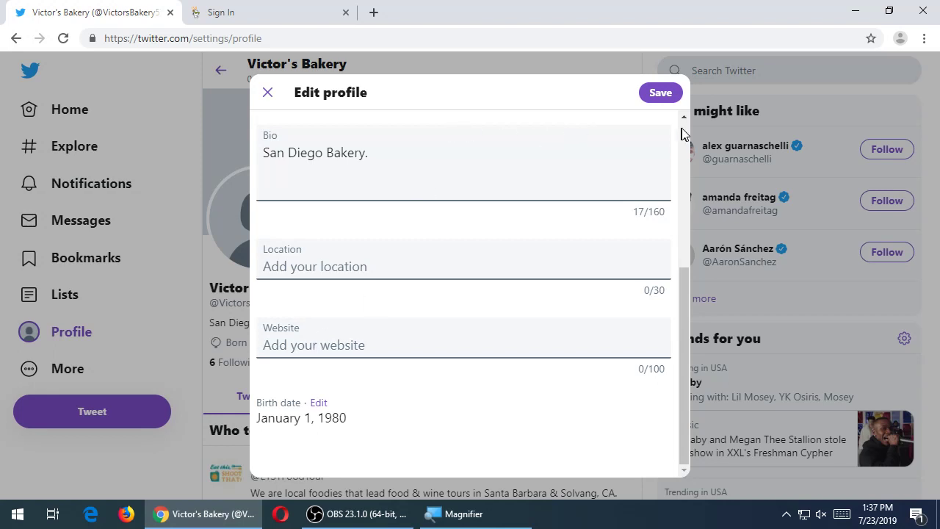
# - Close Edit profile unsaved, go to Settings and privacy, and open Change username
pyautogui.click(267, 92)
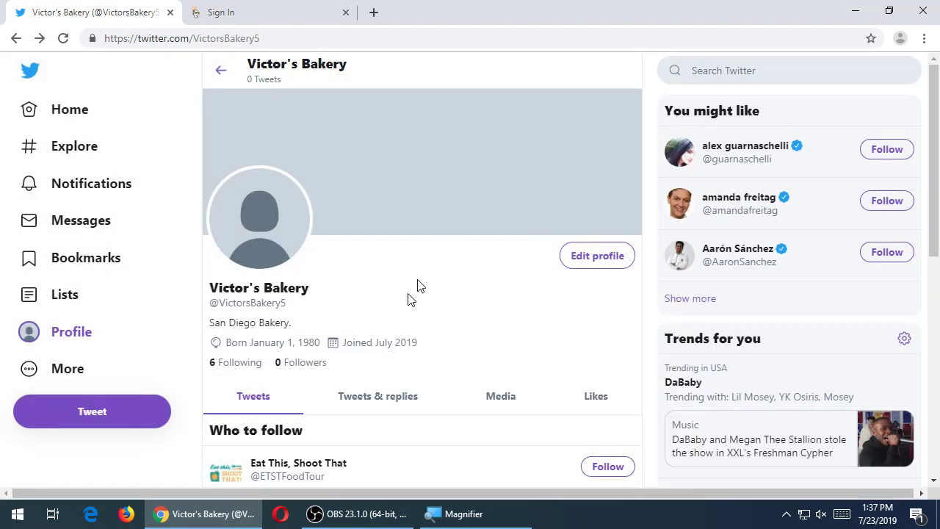
pyautogui.moveTo(243, 303); pyautogui.dragTo(269, 302)
pyautogui.click(276, 304)
pyautogui.click(52, 376)
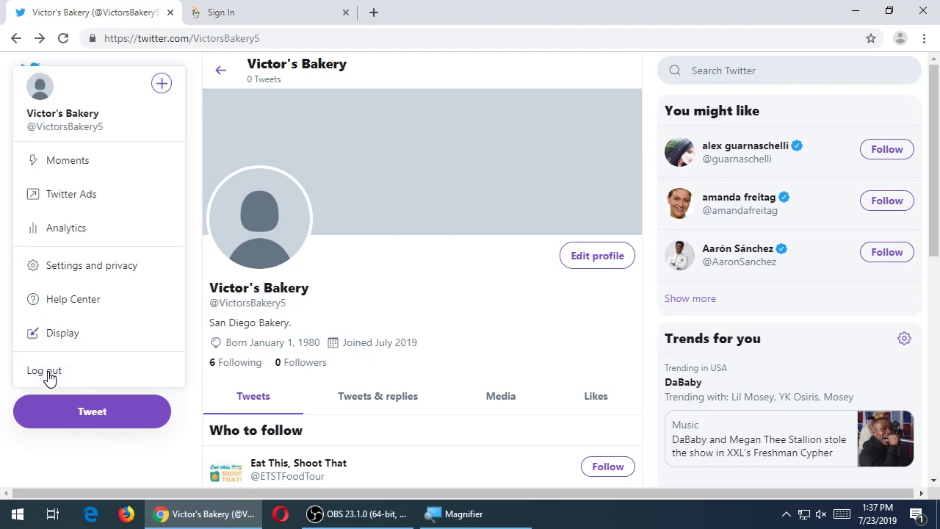
pyautogui.click(83, 271)
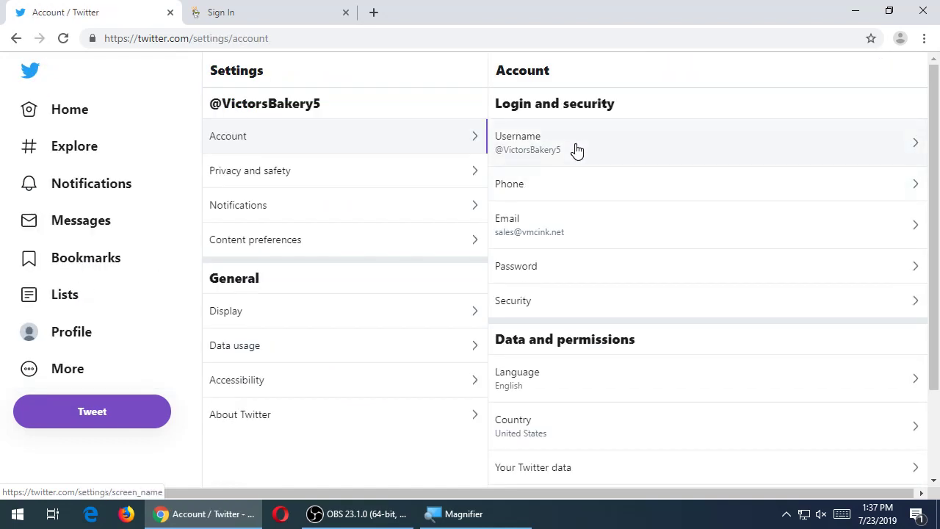
pyautogui.click(576, 149)
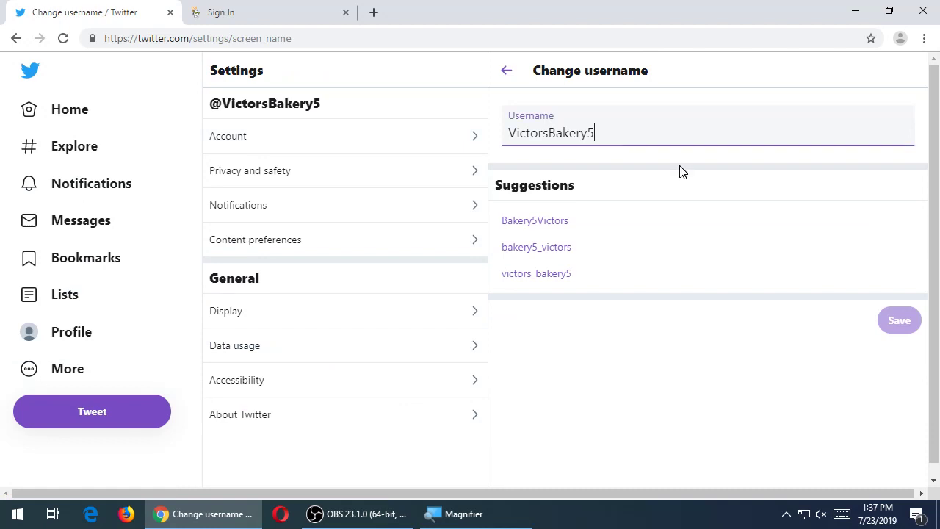
pyautogui.press('Left')
pyautogui.press('Left')
pyautogui.press('Left')
pyautogui.press('Left')
pyautogui.press('Left')
pyautogui.press('Left')
pyautogui.press('Left')
pyautogui.press('Left')
pyautogui.write("'")
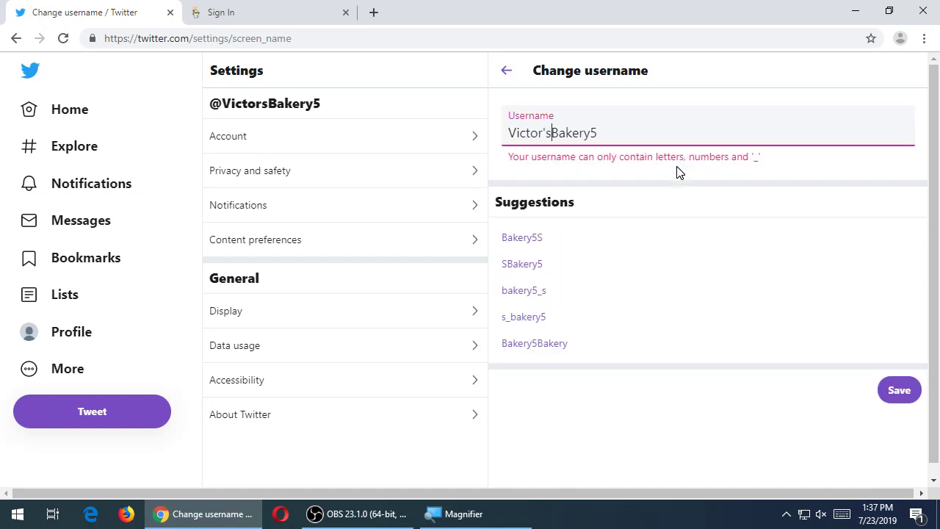
pyautogui.press('Right')
pyautogui.press('End')
pyautogui.press('BackSpace')
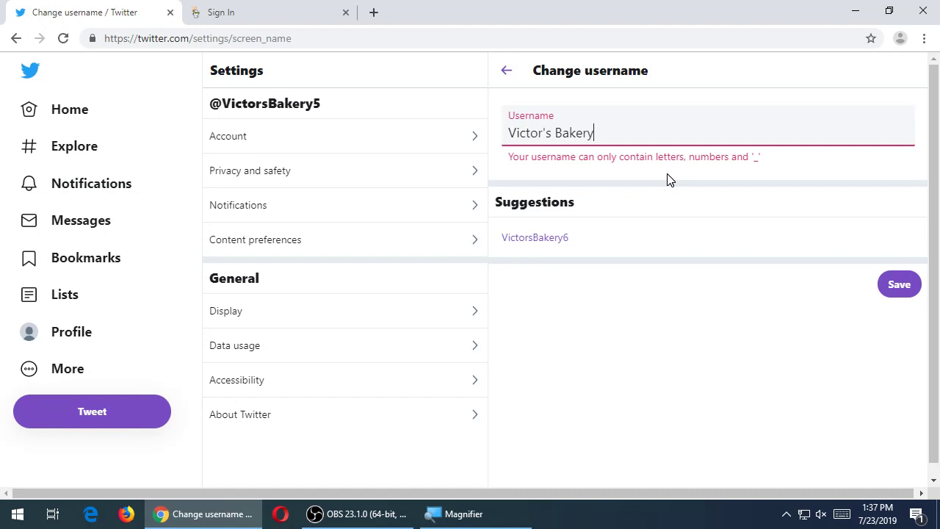
pyautogui.press('Left')
pyautogui.press('Left')
pyautogui.press('Left')
pyautogui.press('Left')
pyautogui.press('Left')
pyautogui.press('Left')
pyautogui.press('BackSpace')
pyautogui.press('BackSpace')
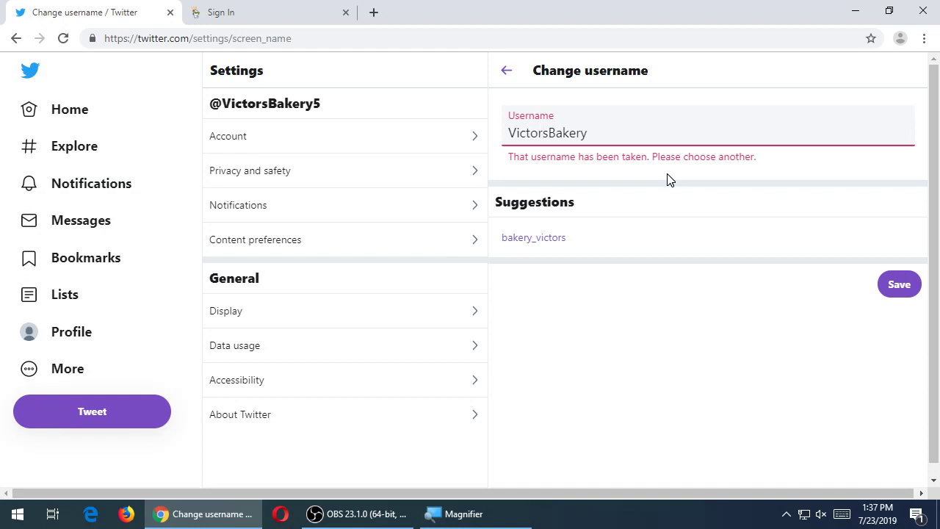
pyautogui.write('The')
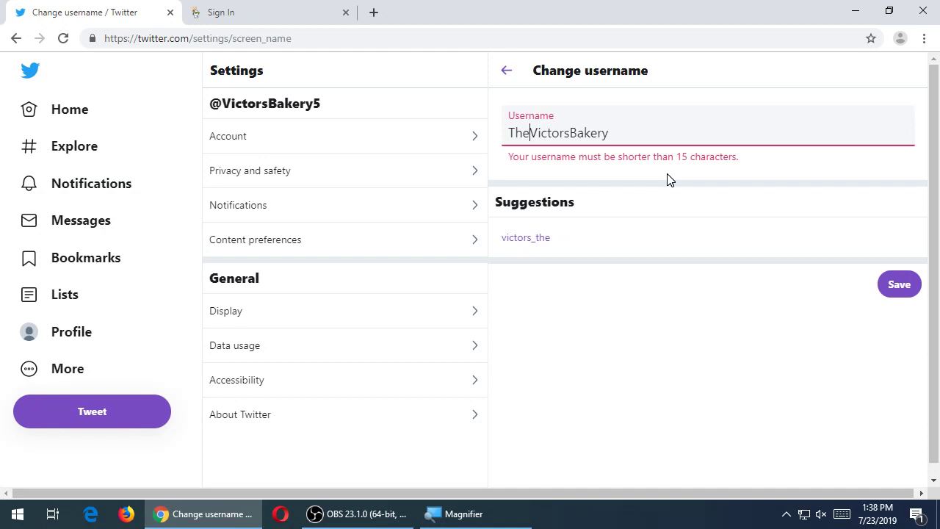
pyautogui.press('BackSpace')
pyautogui.press('BackSpace')
pyautogui.press('BackSpace')
pyautogui.write('SD')
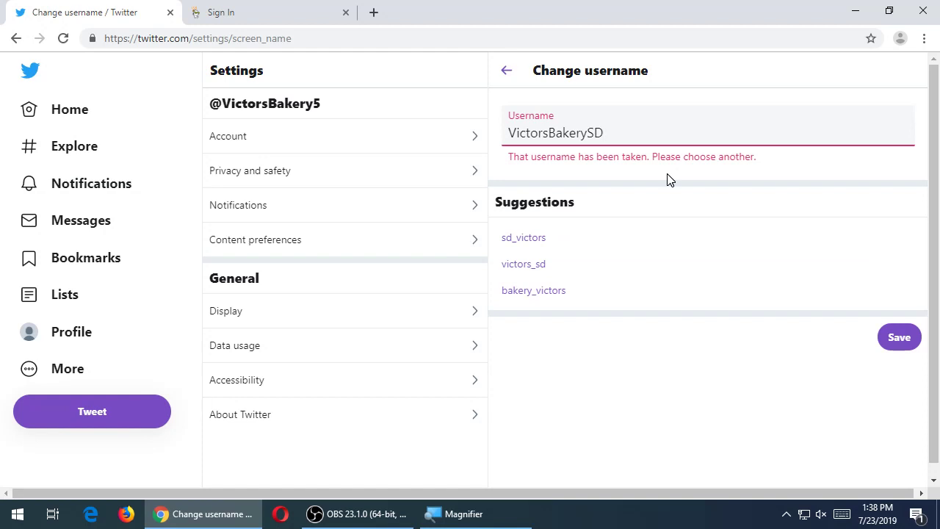
pyautogui.press('Left')
pyautogui.press('Left')
pyautogui.press('Left')
pyautogui.press('Left')
pyautogui.press('Left')
pyautogui.press('Left')
pyautogui.press('Left')
pyautogui.write('_')
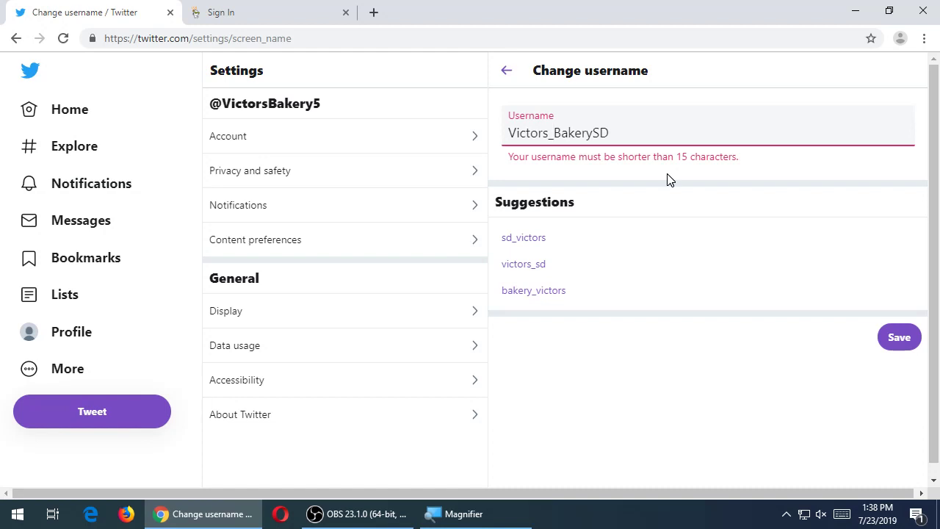
pyautogui.press('BackSpace')
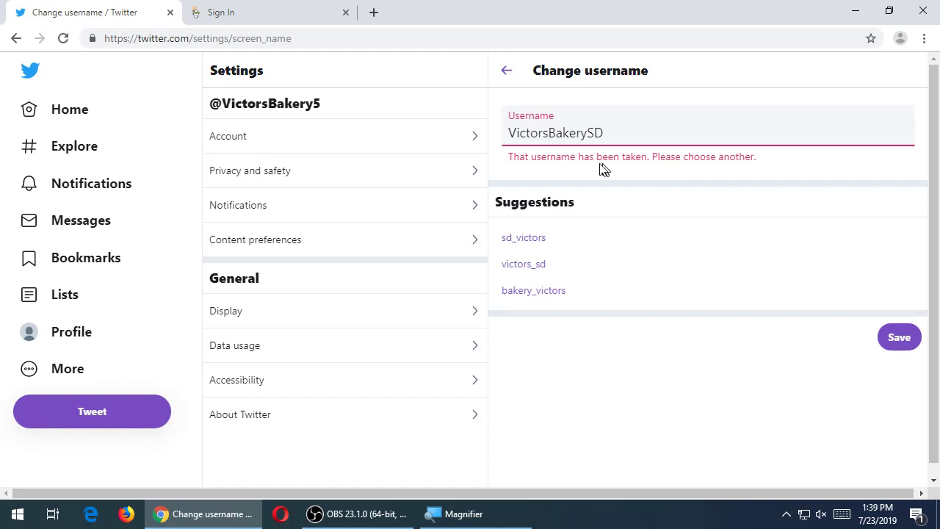
pyautogui.click(506, 71)
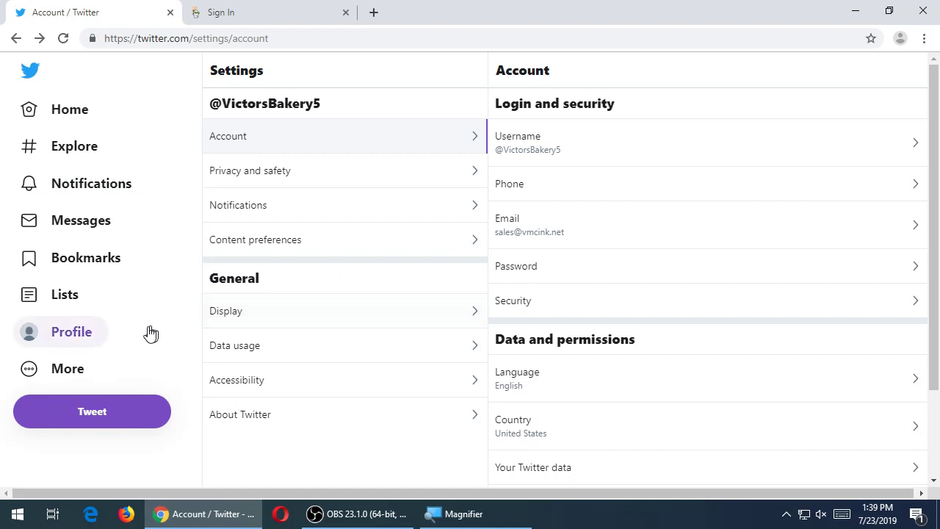
# - Return to the Victor's Bakery profile and scroll through it and the Who to follow list
pyautogui.click(110, 334)
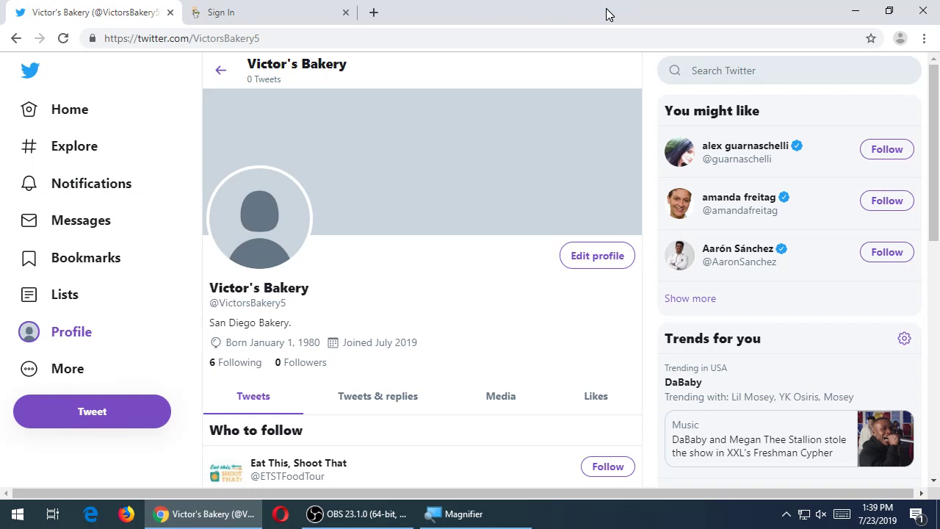
pyautogui.scroll(-5, 535, 233)
pyautogui.scroll(5, 533, 229)
pyautogui.scroll(-3, 535, 228)
pyautogui.scroll(3, 536, 227)
pyautogui.scroll(-5, 523, 220)
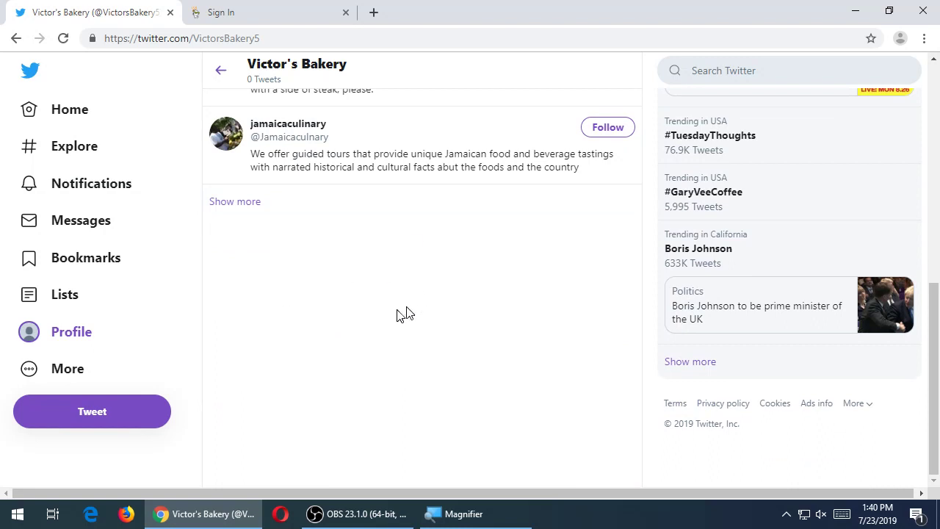
pyautogui.scroll(5, 404, 317)
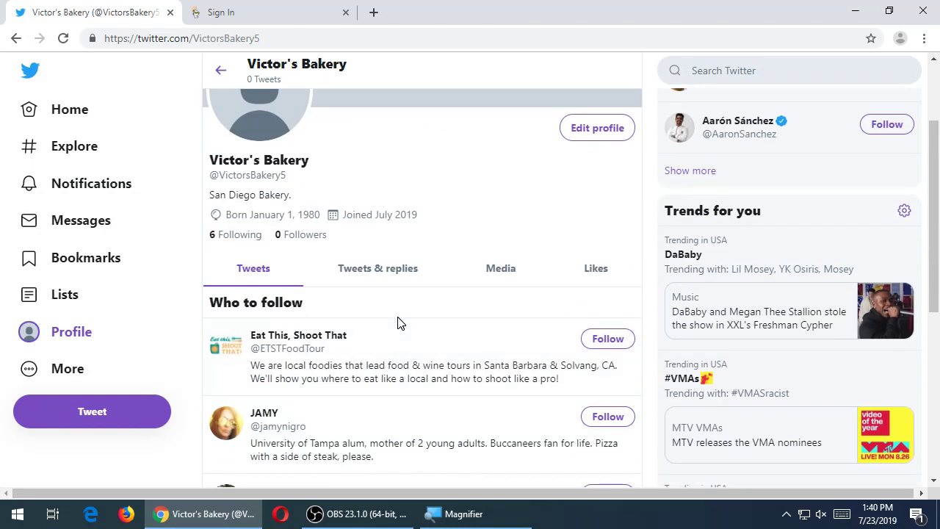
pyautogui.scroll(-5, 409, 436)
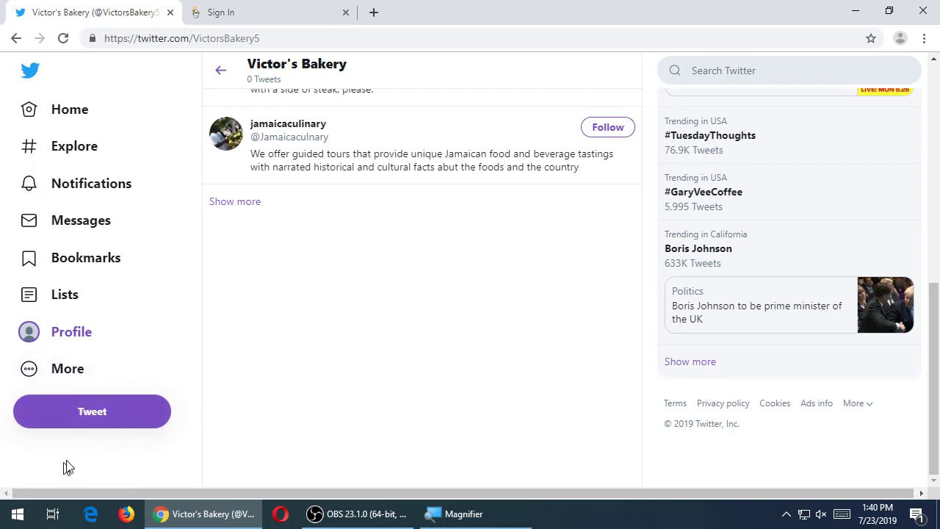
# - Start a new tweet reading 'Hello. This is my first tweet.'
pyautogui.click(92, 418)
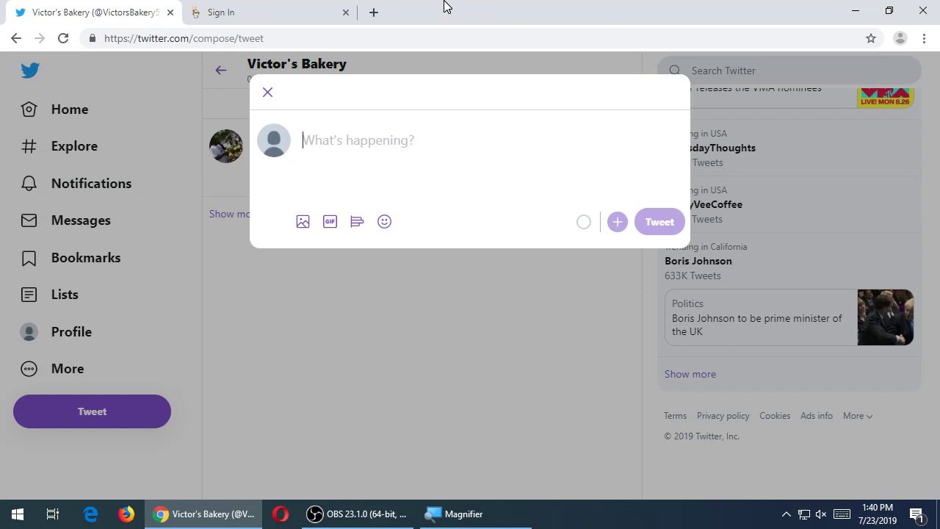
pyautogui.write('Hello. th')
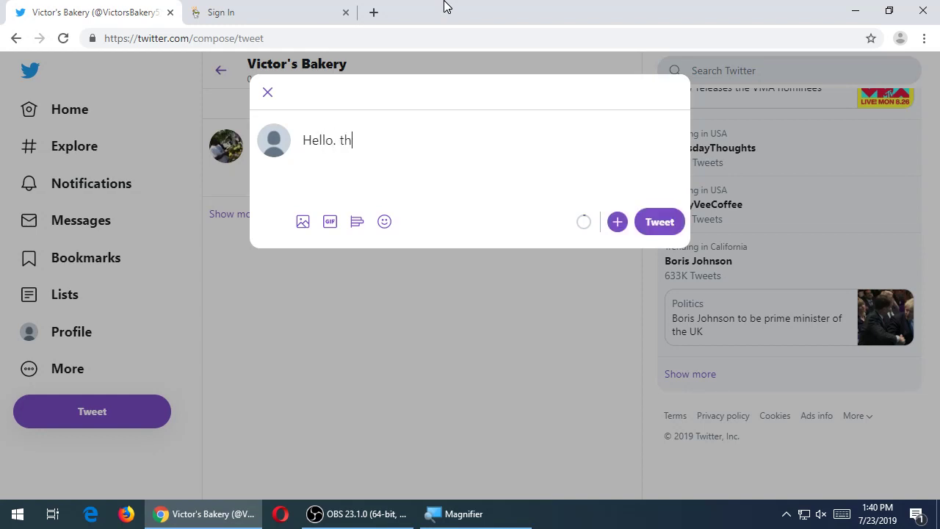
pyautogui.press('BackSpace')
pyautogui.press('BackSpace')
pyautogui.write('This is muy fi')
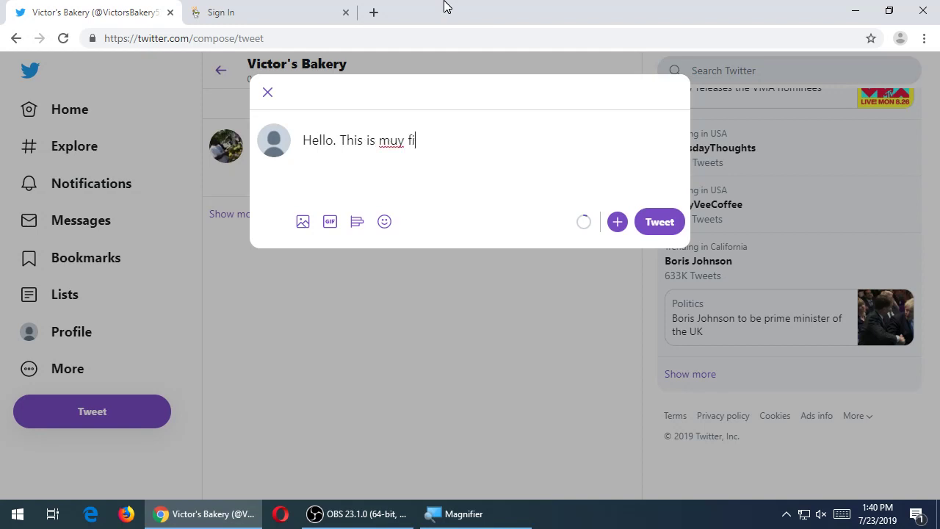
pyautogui.press('BackSpace')
pyautogui.press('BackSpace')
pyautogui.press('BackSpace')
pyautogui.press('BackSpace')
pyautogui.press('BackSpace')
pyautogui.write('y first tweet.')
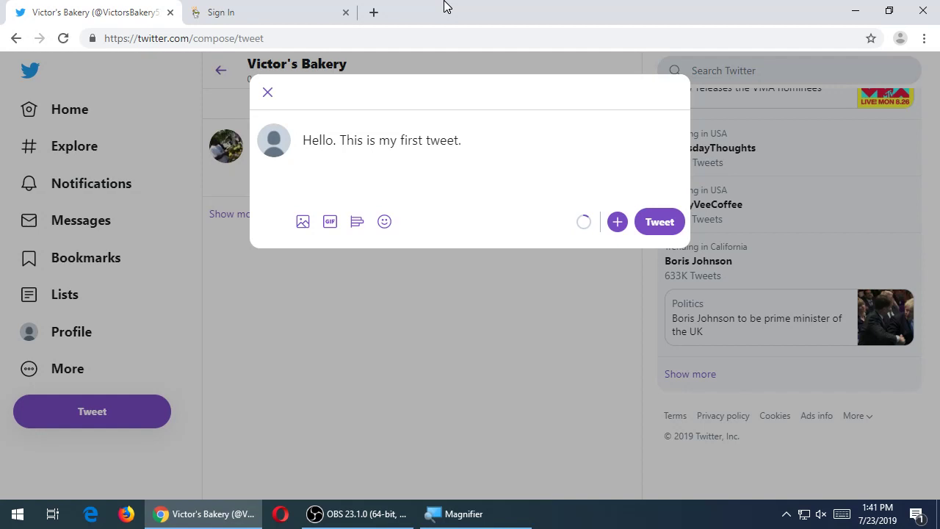
# - Add a line 'To celebrate, get a free cookie, on us:' with the victorsbakery.com/freecookie99 link
pyautogui.press('Return')
pyautogui.write('To celebrate, get a fre')
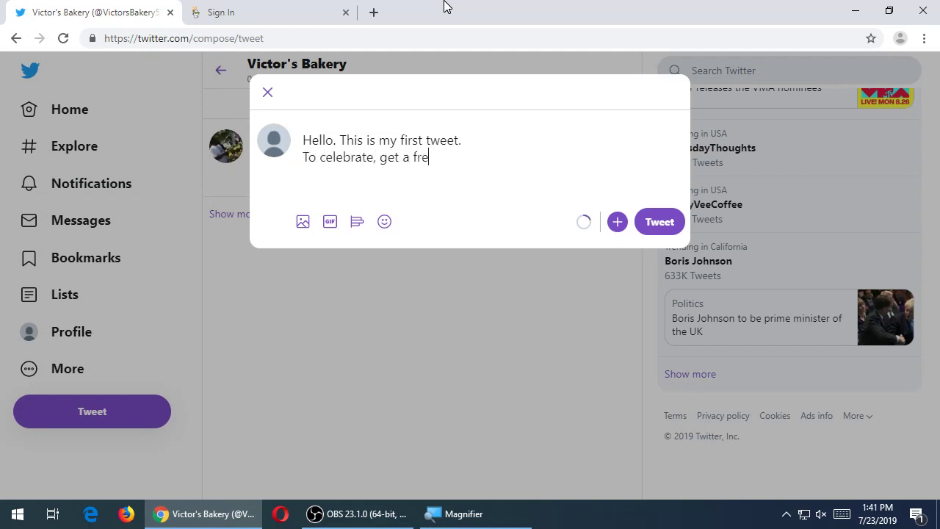
pyautogui.write('e cookine')
pyautogui.press('BackSpace')
pyautogui.press('BackSpace')
pyautogui.write('e, on us: http://')
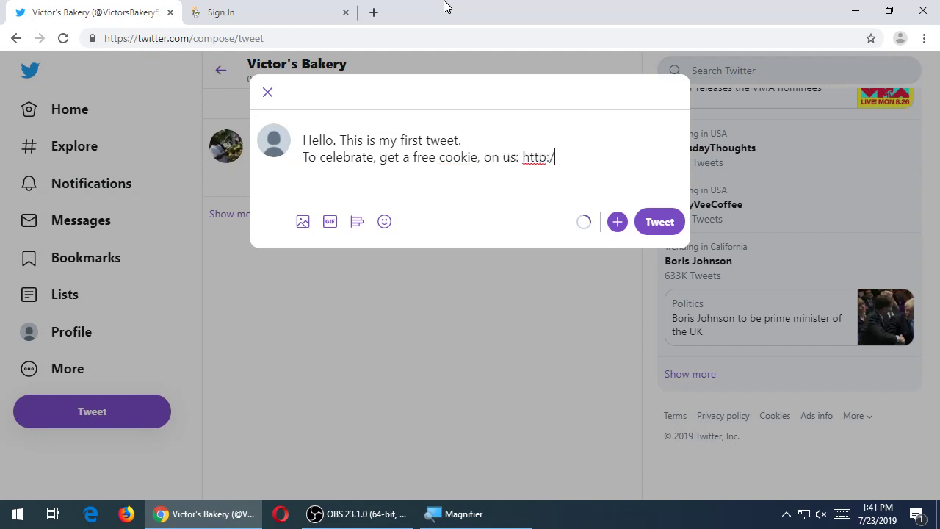
pyautogui.write('vicogt')
pyautogui.press('BackSpace')
pyautogui.press('BackSpace')
pyautogui.write('tors')
pyautogui.press('BackSpace')
pyautogui.press('BackSpace')
pyautogui.press('BackSpace')
pyautogui.press('BackSpace')
pyautogui.press('BackSpace')
pyautogui.write('torsbakery.com/')
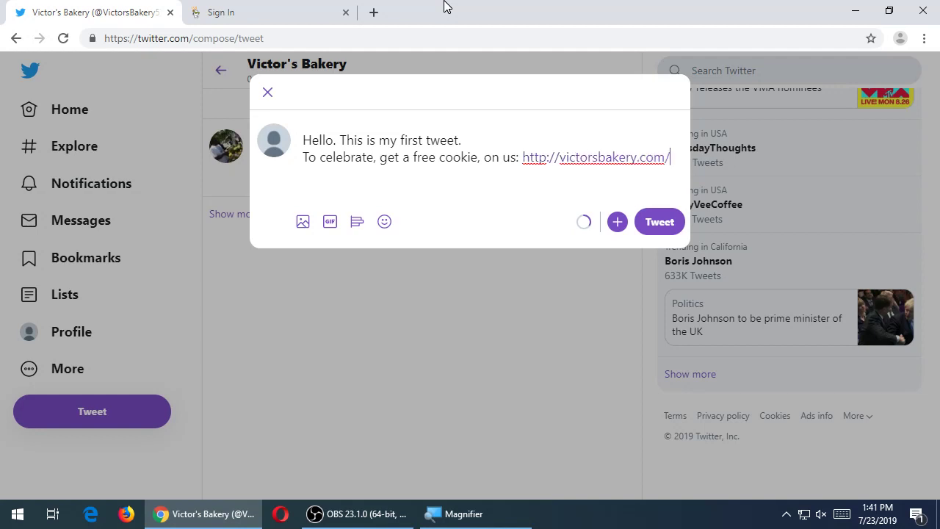
pyautogui.write('freecookie99')
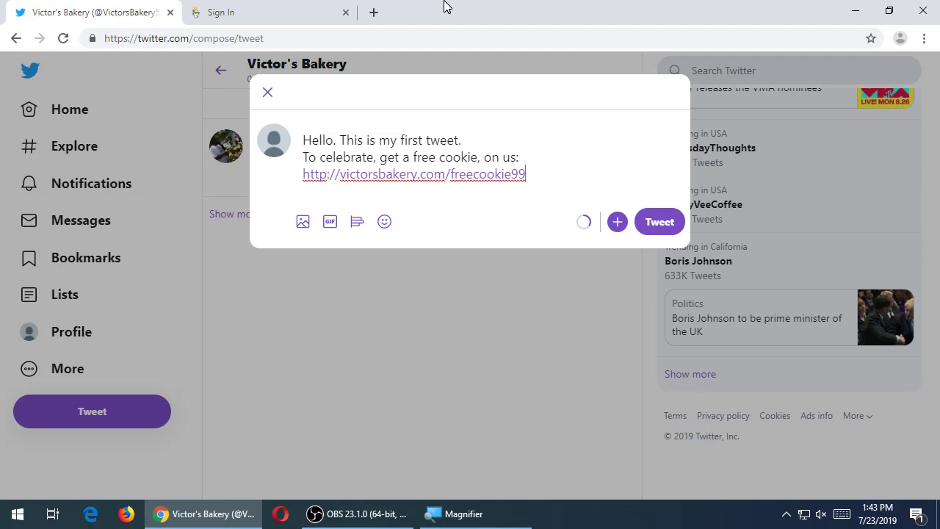
# - Proofread the cookie tweet draft, briefly adding then removing a blank line after the link, and insert a comma
pyautogui.press('Return')
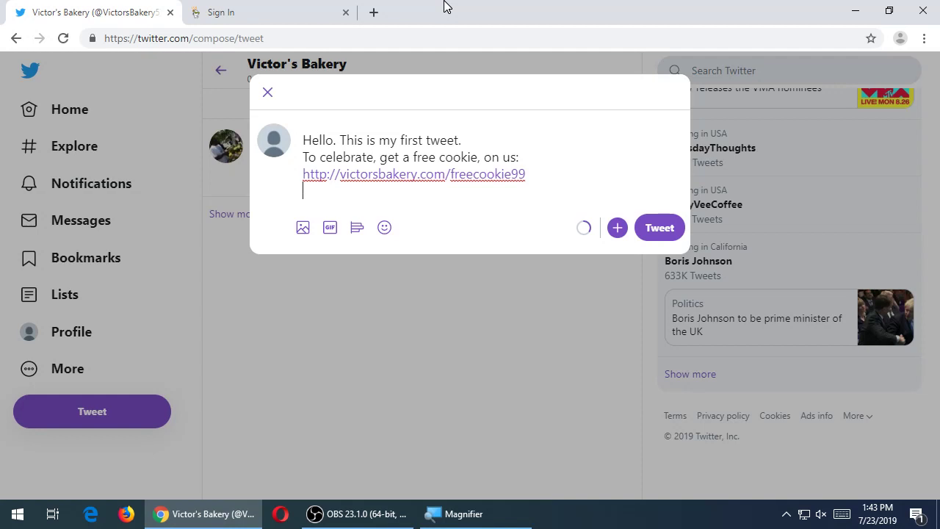
pyautogui.press('BackSpace')
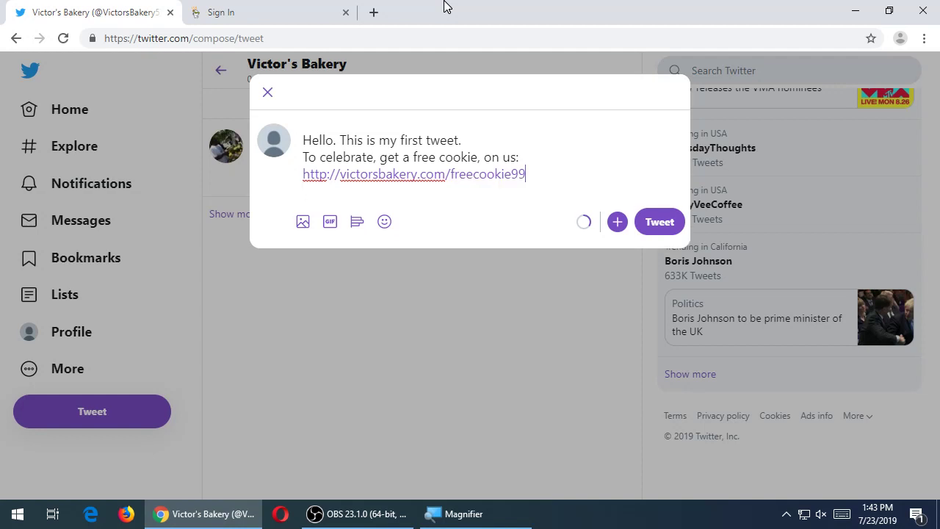
pyautogui.moveTo(340, 144); pyautogui.dragTo(431, 141)
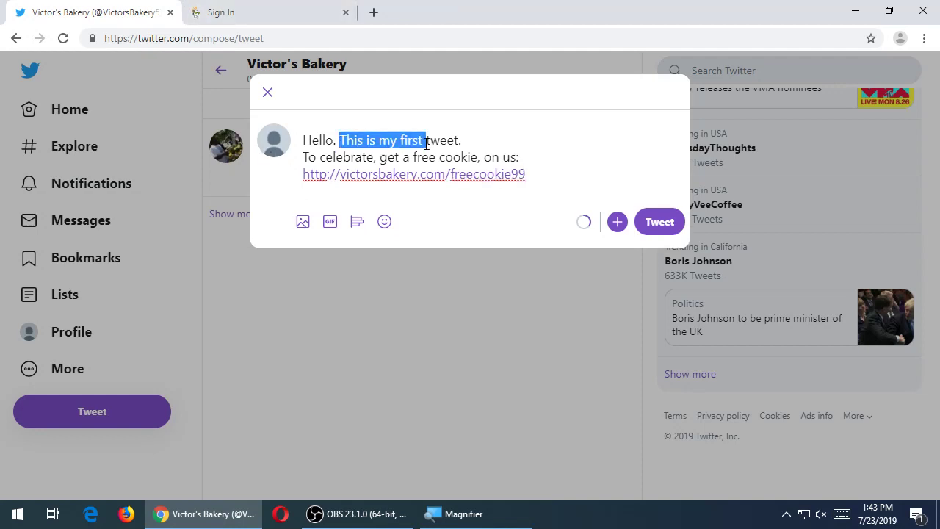
pyautogui.click(478, 156)
pyautogui.write(',')
pyautogui.click(552, 174)
pyautogui.click(303, 139)
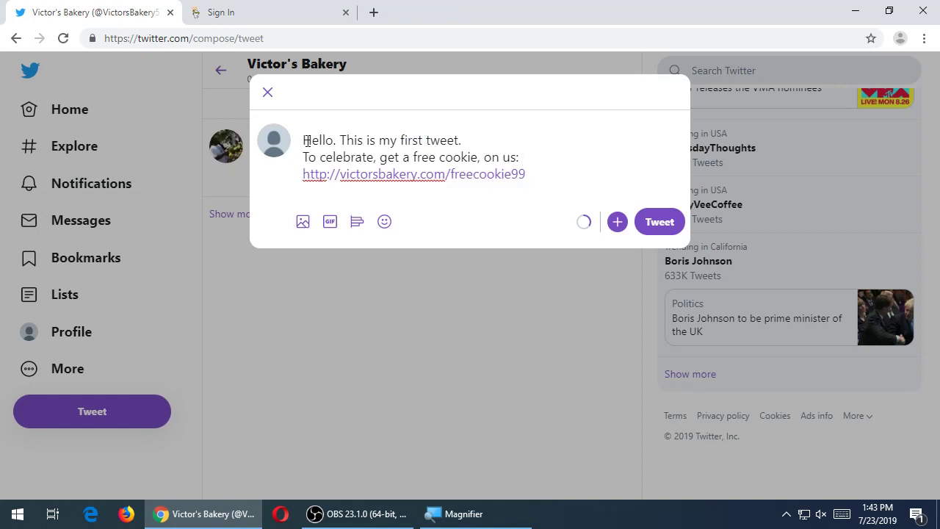
pyautogui.click(575, 180)
# - Open and close GIF search, then open the image picker and cancel without attaching a file
pyautogui.click(329, 222)
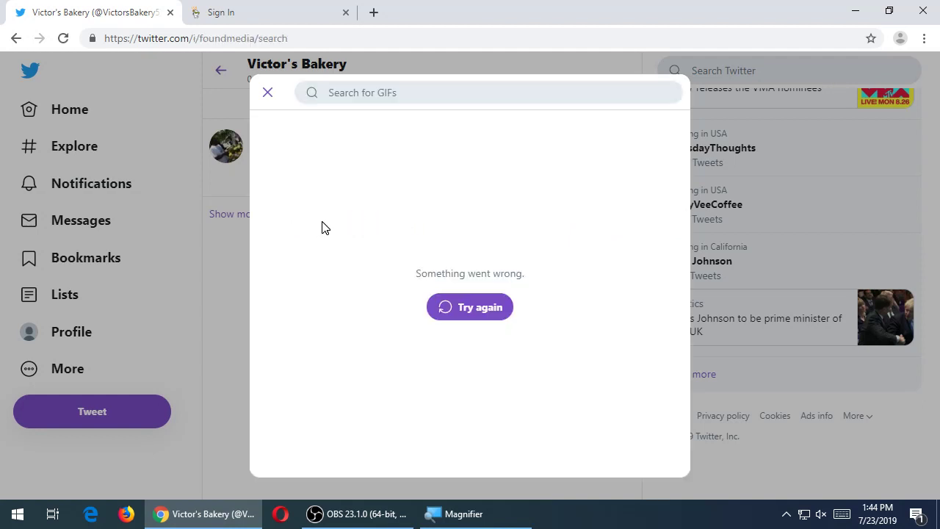
pyautogui.click(265, 99)
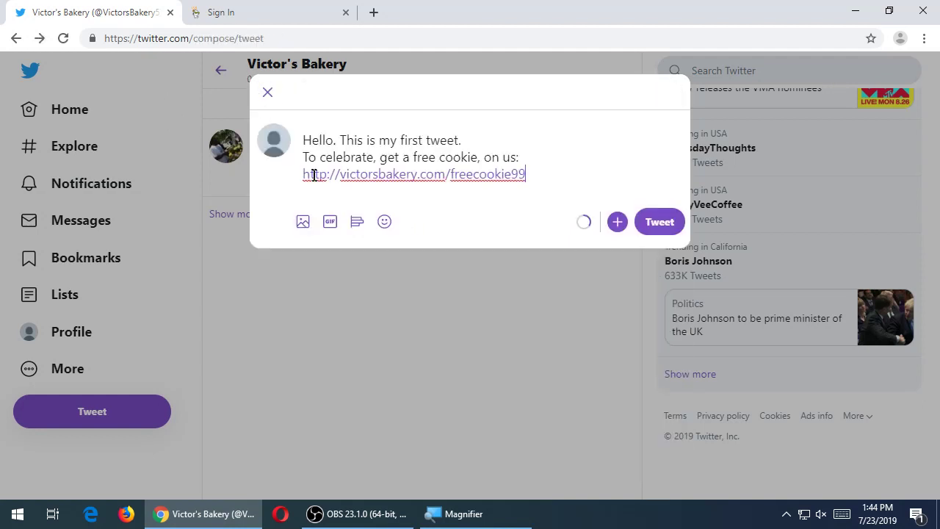
pyautogui.click(307, 224)
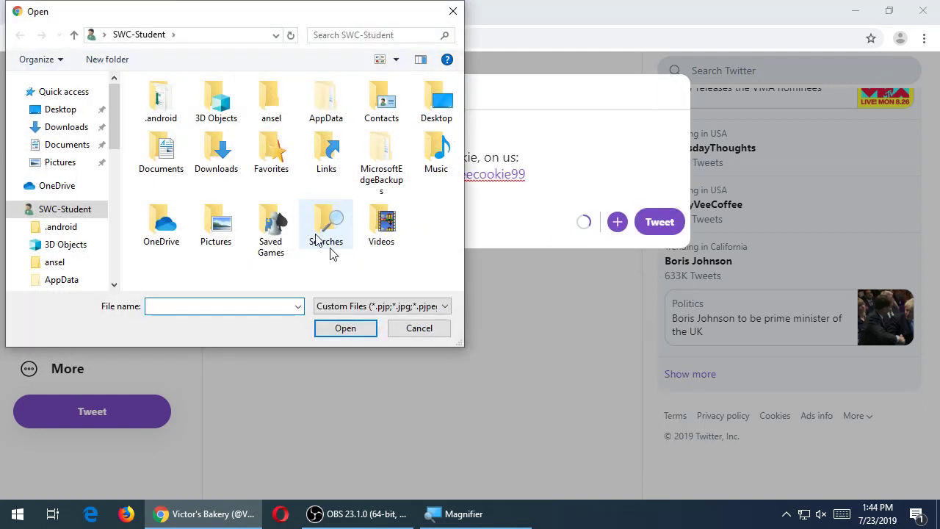
pyautogui.click(420, 329)
# - Search GIFs for 'nom nom', retrying the failed results and toggling GIF auto-play on and off
pyautogui.click(335, 224)
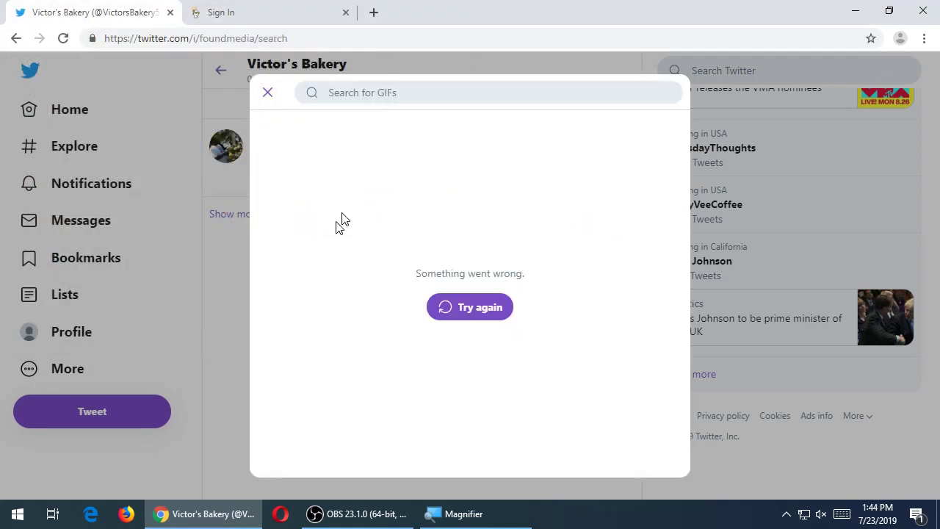
pyautogui.click(408, 90)
pyautogui.write('nom nom')
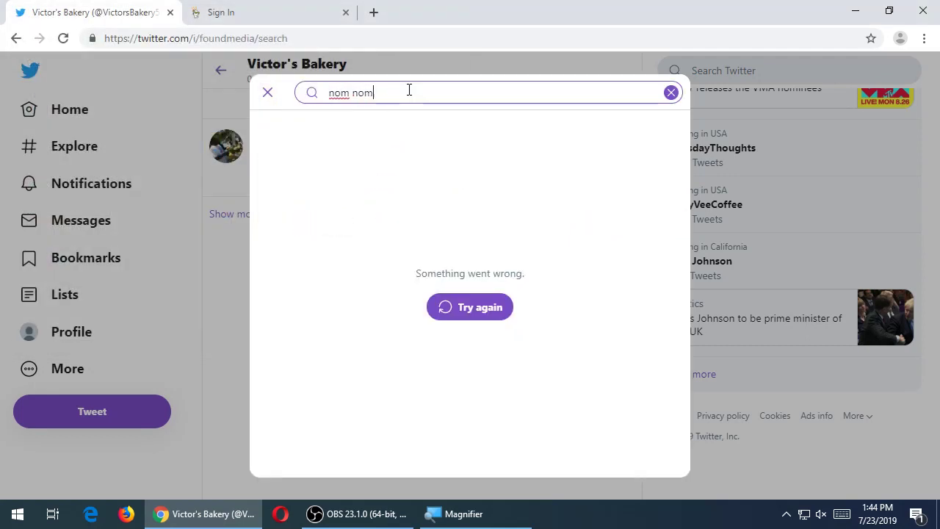
pyautogui.press('Return')
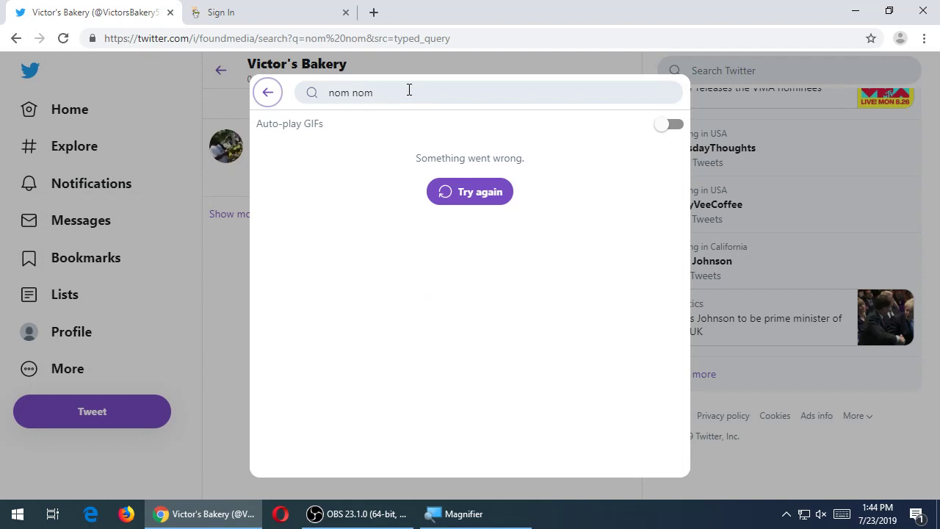
pyautogui.click(482, 207)
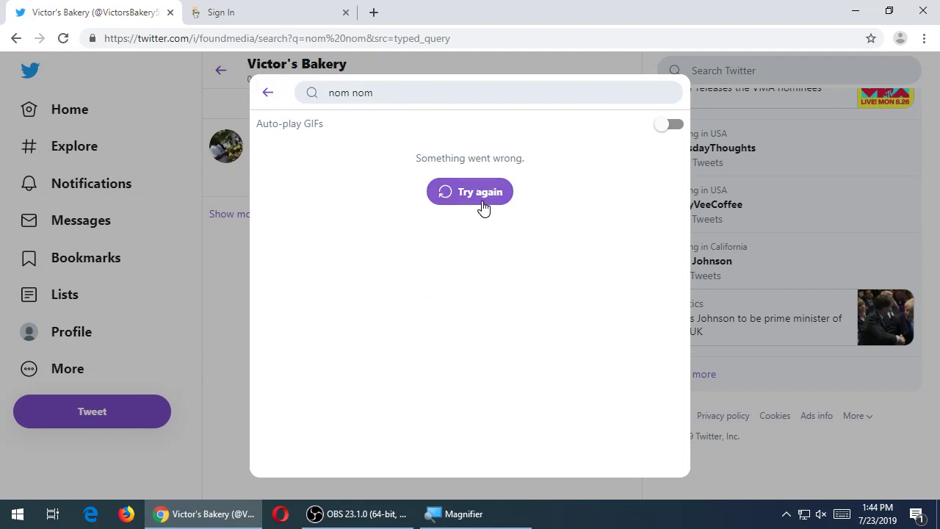
pyautogui.click(660, 130)
pyautogui.click(663, 132)
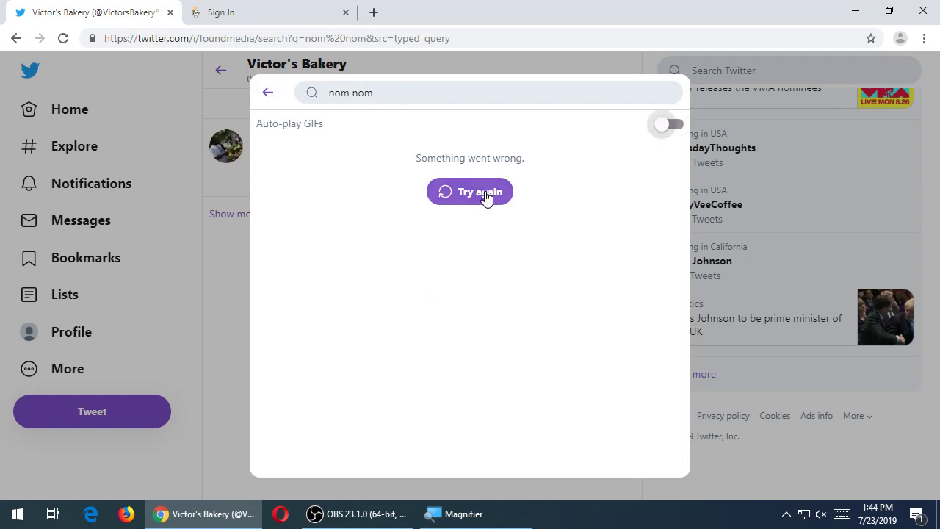
pyautogui.click(485, 197)
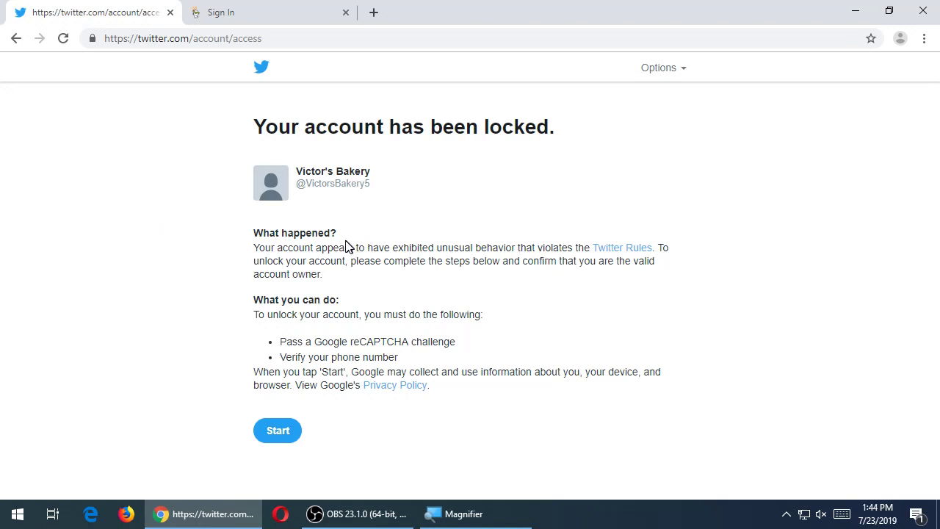
pyautogui.moveTo(279, 250); pyautogui.dragTo(491, 294)
pyautogui.click(491, 293)
pyautogui.click(383, 518)
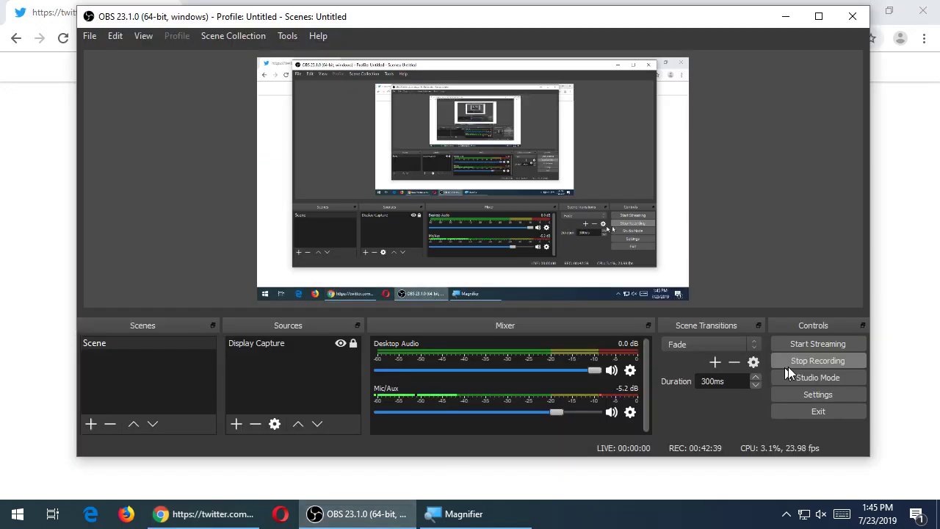